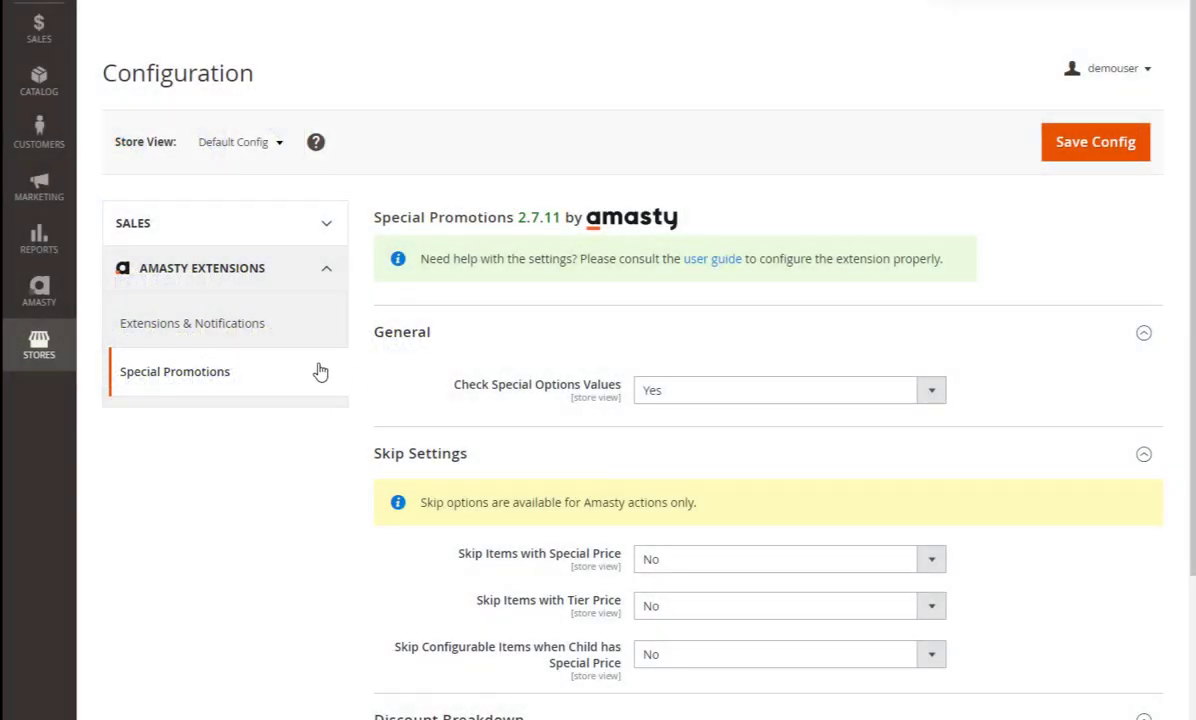
Step: Open a blank New Cart Price Rule form from Marketing > Cart Price Rules
click(47, 199)
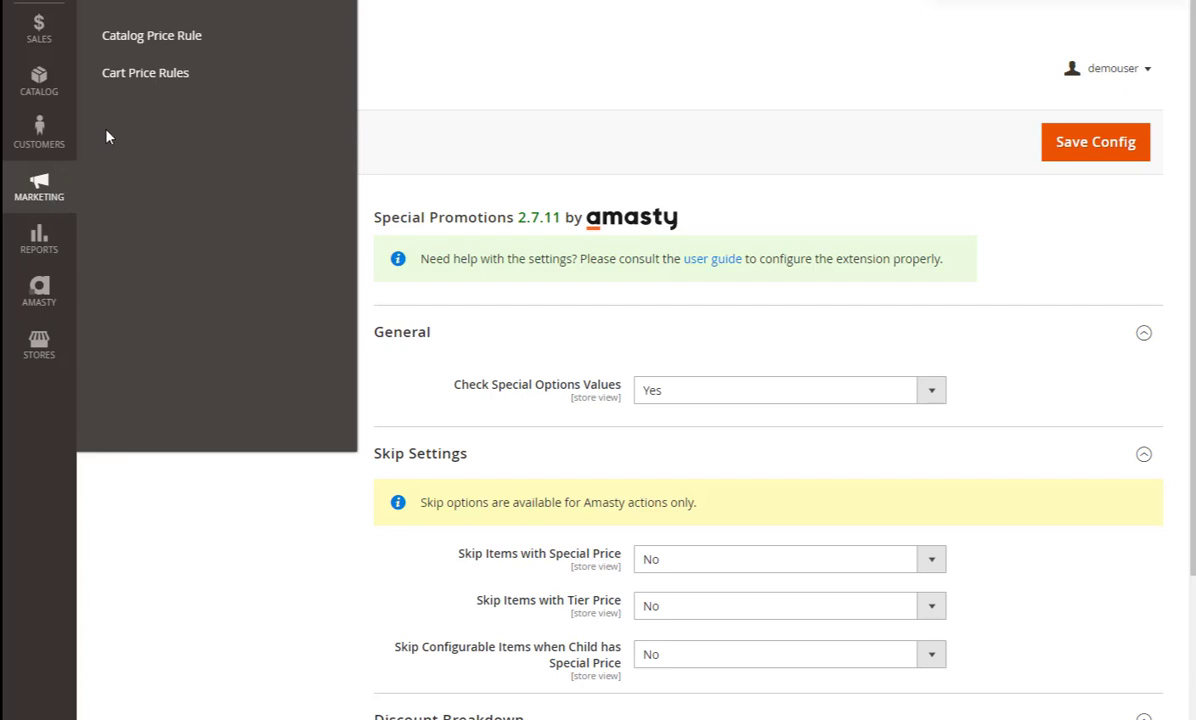
click(144, 86)
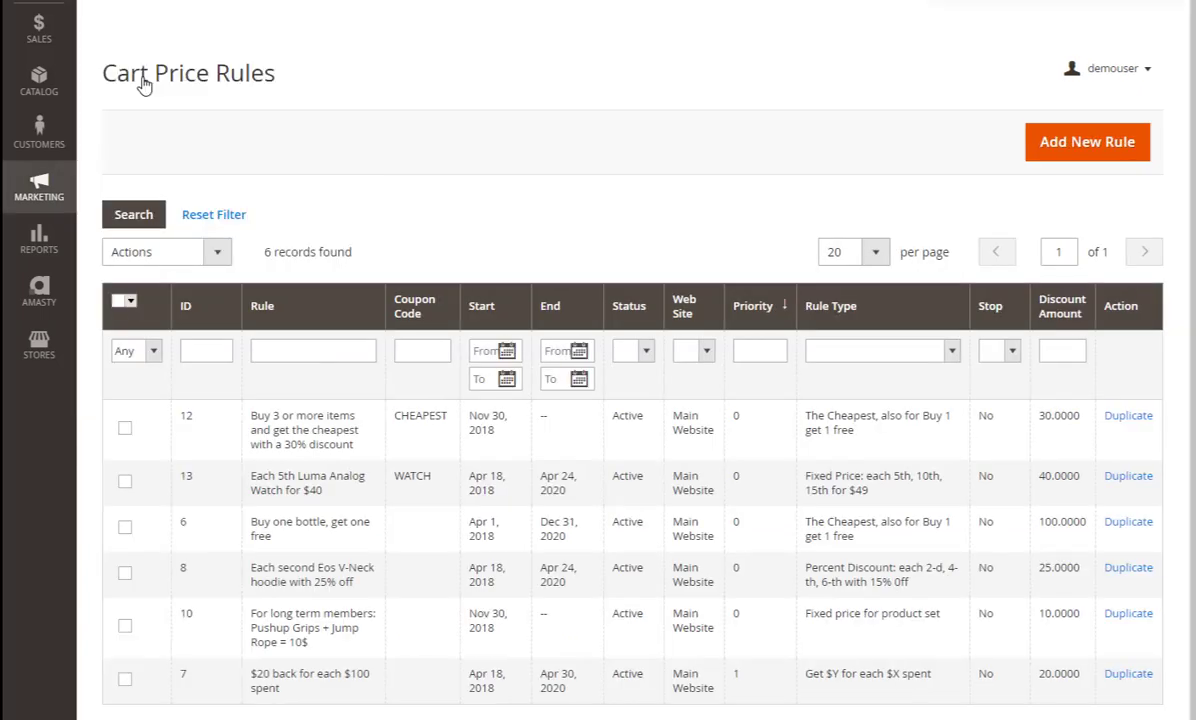
click(1070, 162)
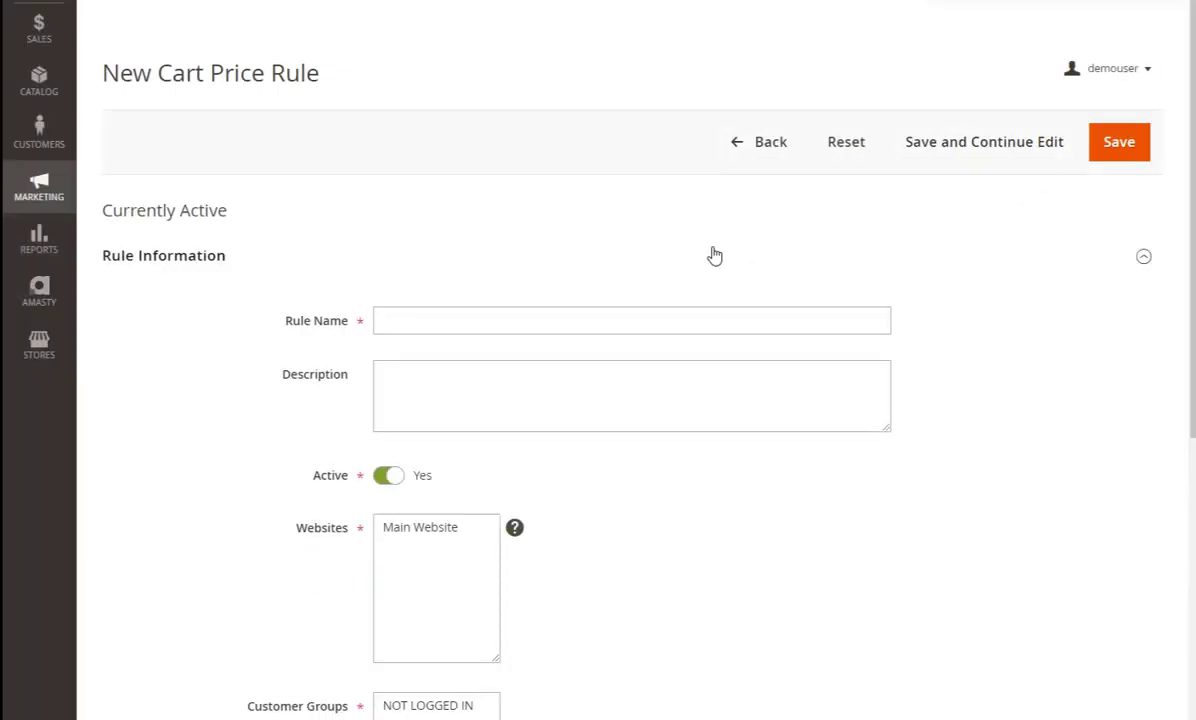
Step: Paste the hoodie rule's name as both the Rule Name and the Description
click(451, 320)
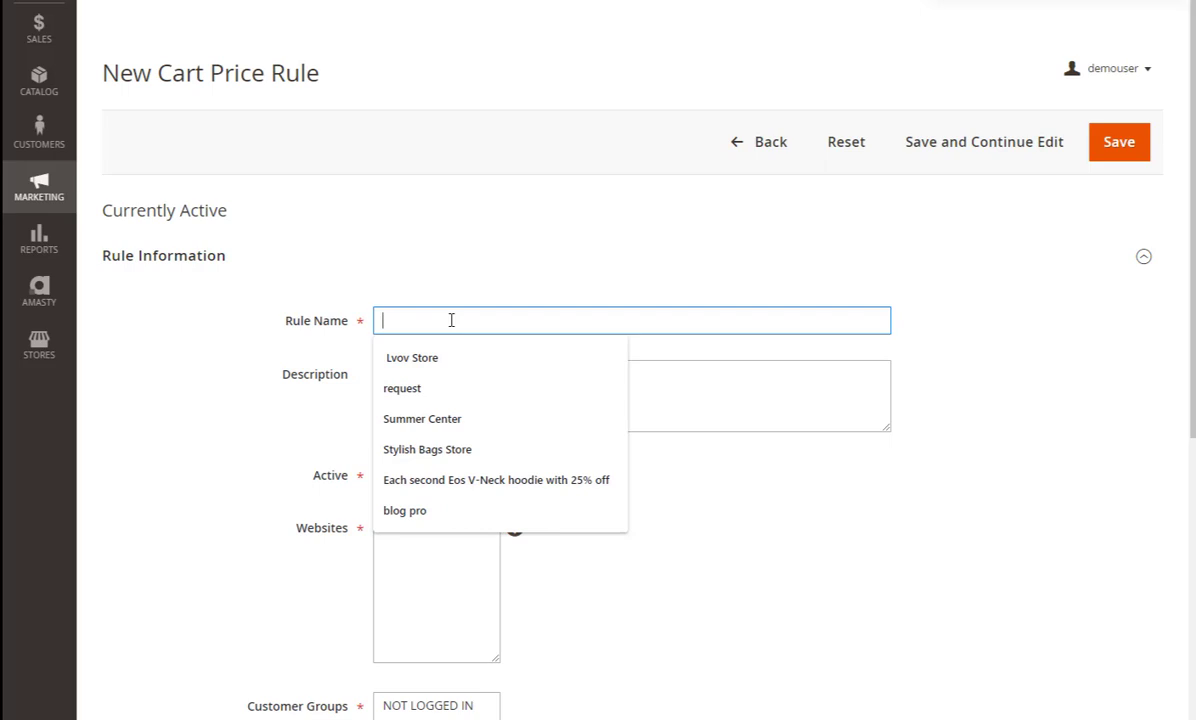
text(Each second hoodie with 25% off)
click(454, 372)
text(Each second hoodie with 25% off)
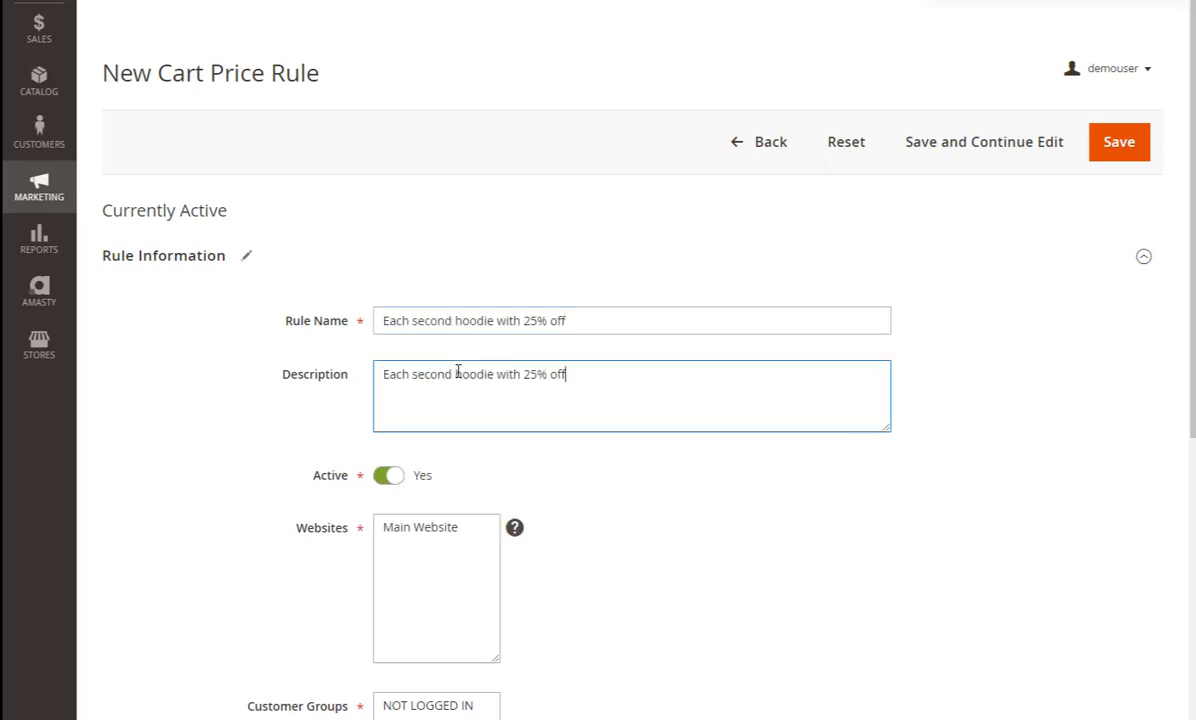
Step: Apply the rule to Main Website and all four customer groups, with no coupon
click(453, 530)
scroll(453, 535, down, 4)
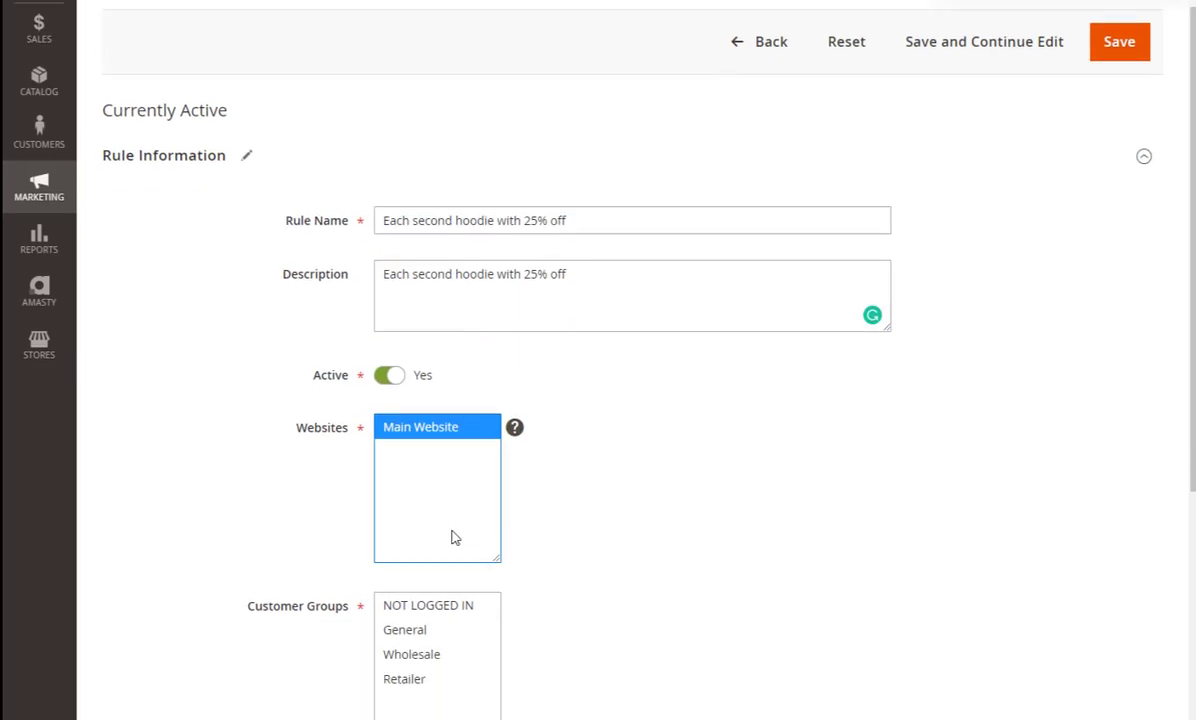
click(412, 445)
ctrl+click(420, 416)
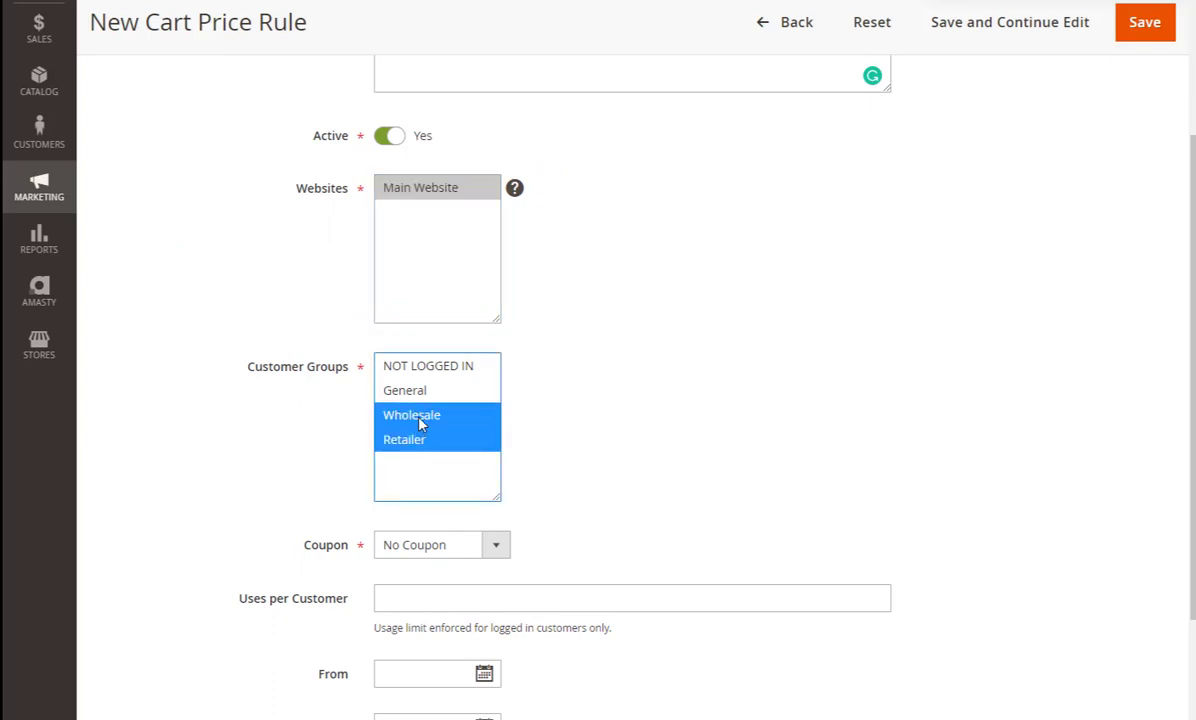
ctrl+click(416, 395)
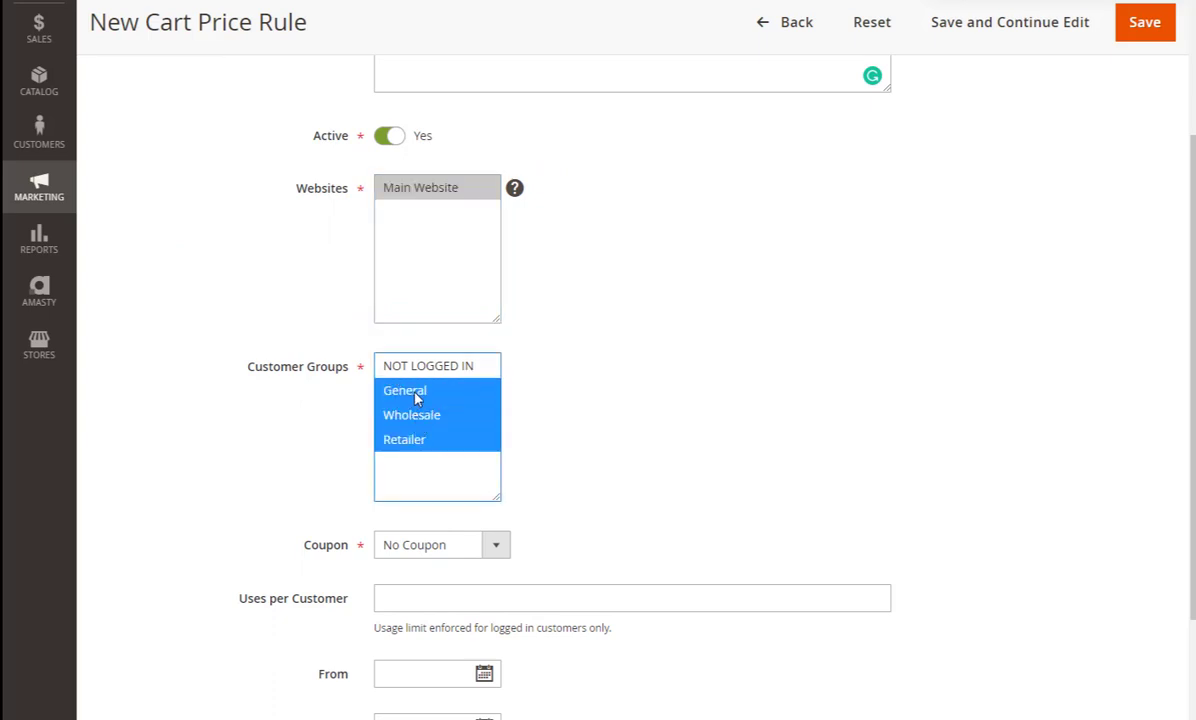
ctrl+click(396, 364)
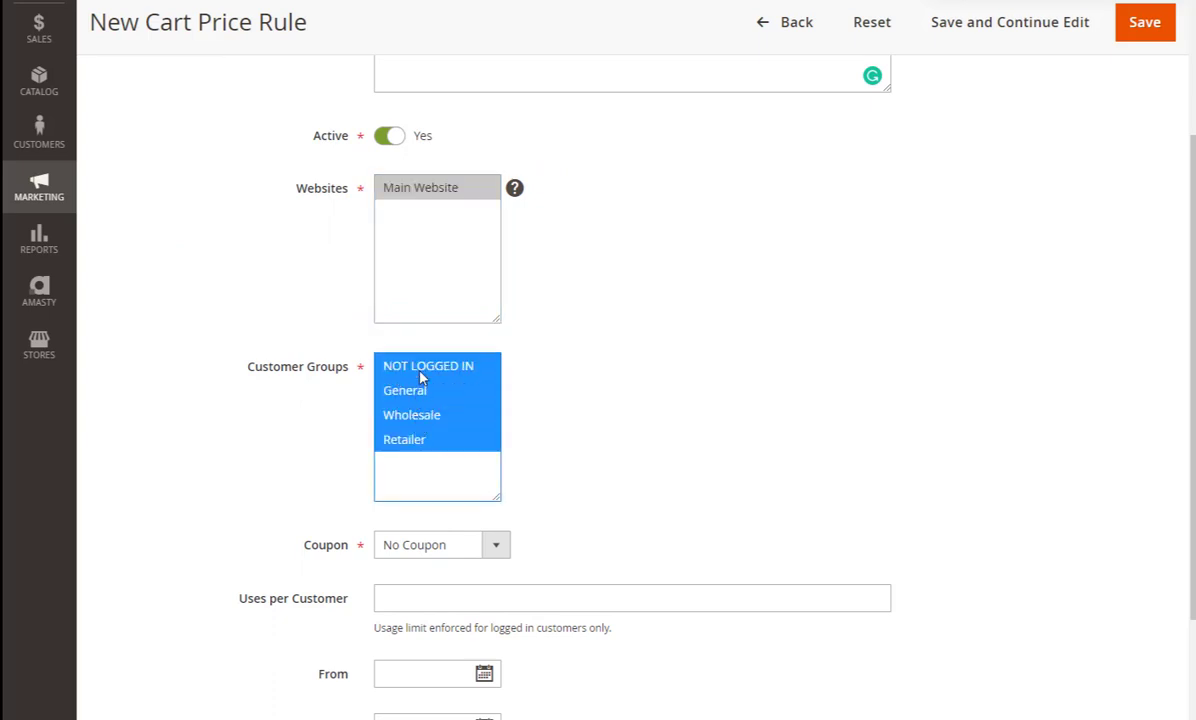
click(488, 543)
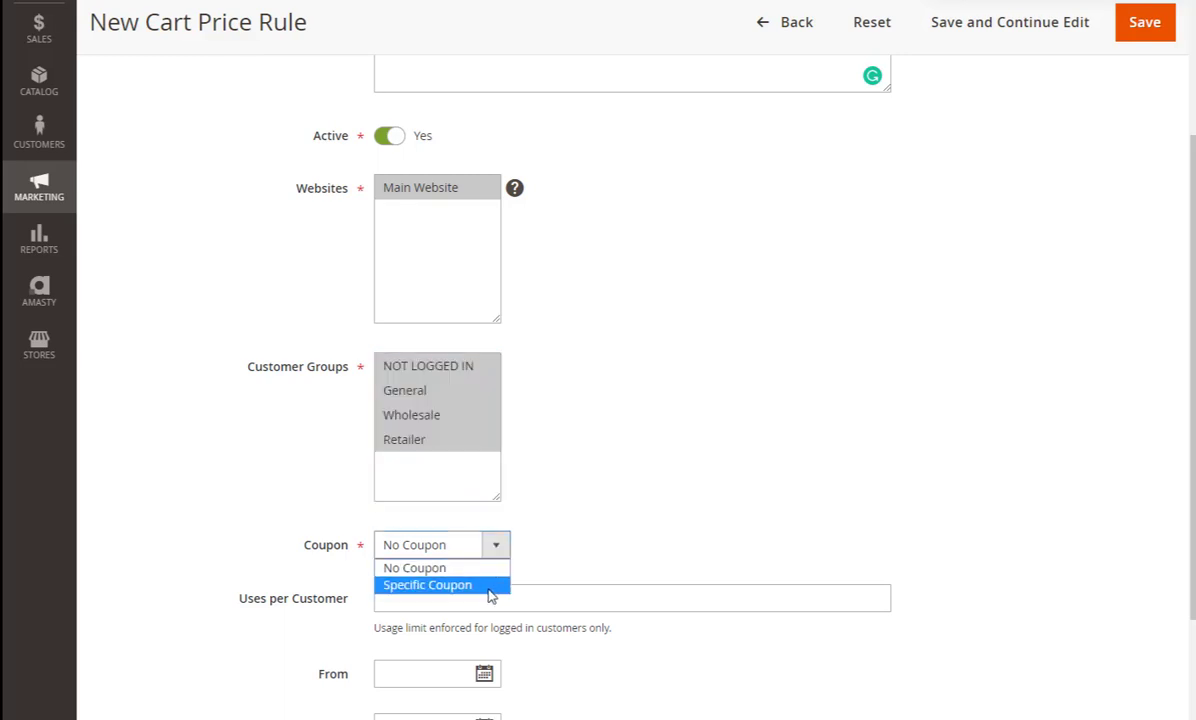
click(470, 541)
Step: Allow 2 uses per customer, run 12/18/2019 to 12/25/2019, and set priority 2
scroll(481, 539, down, 3)
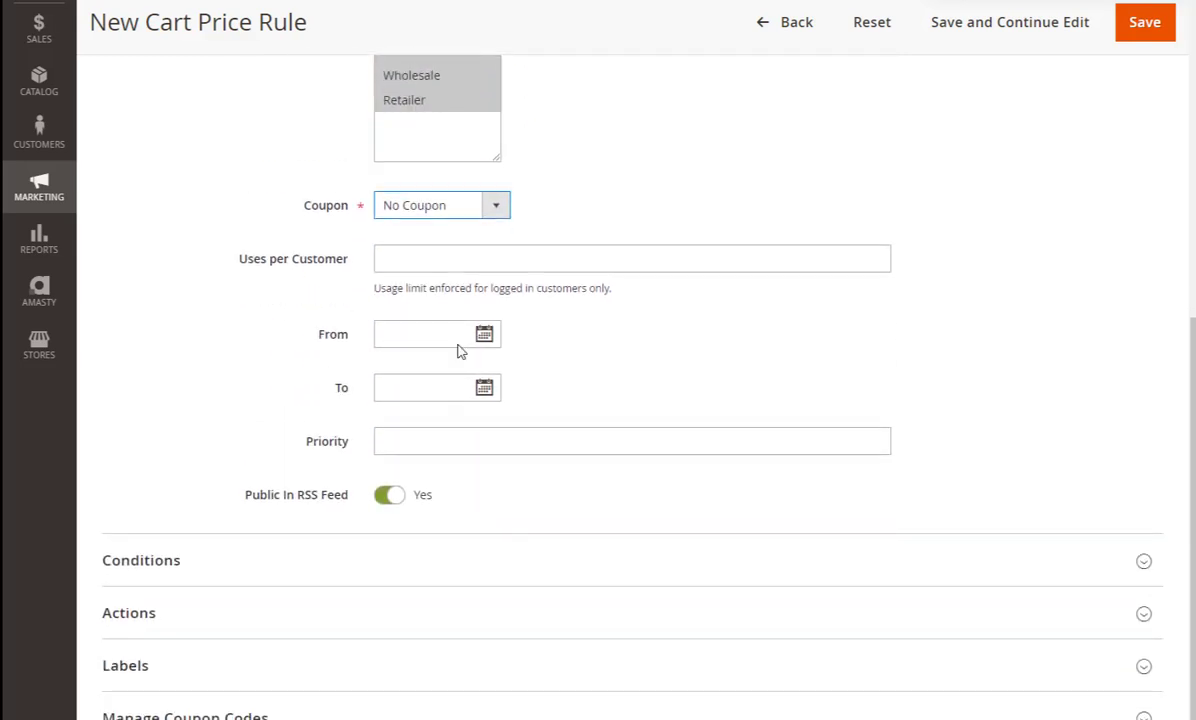
click(438, 262)
text(2)
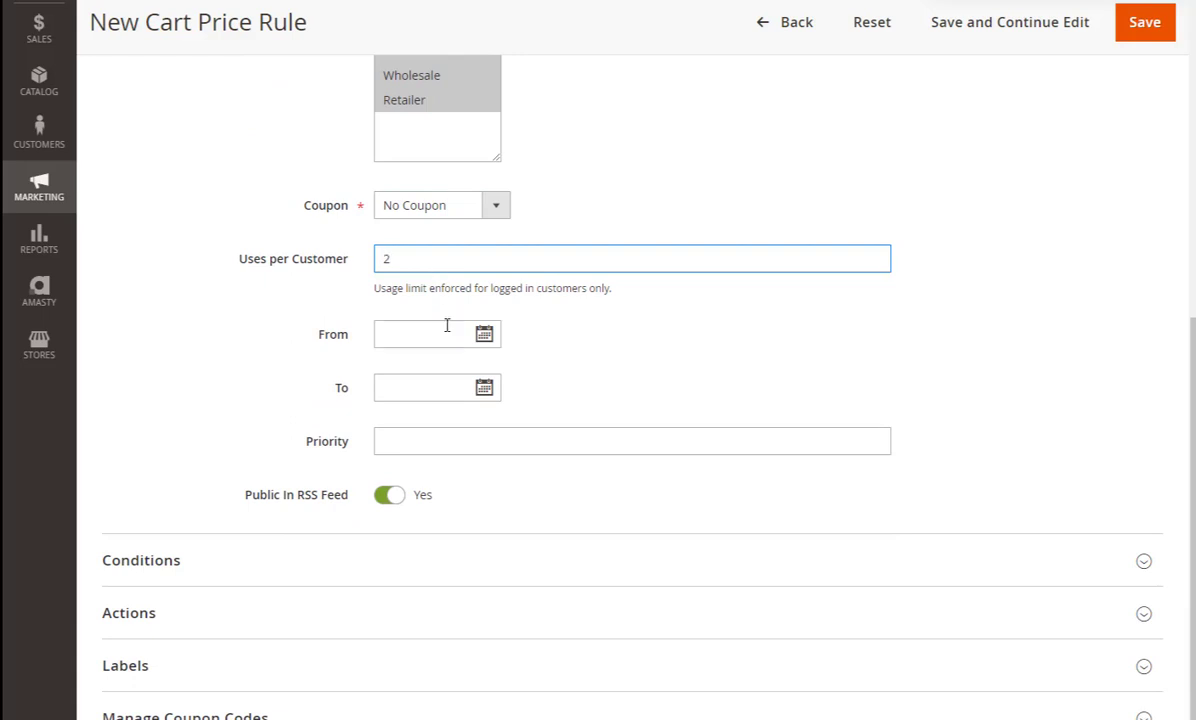
click(484, 337)
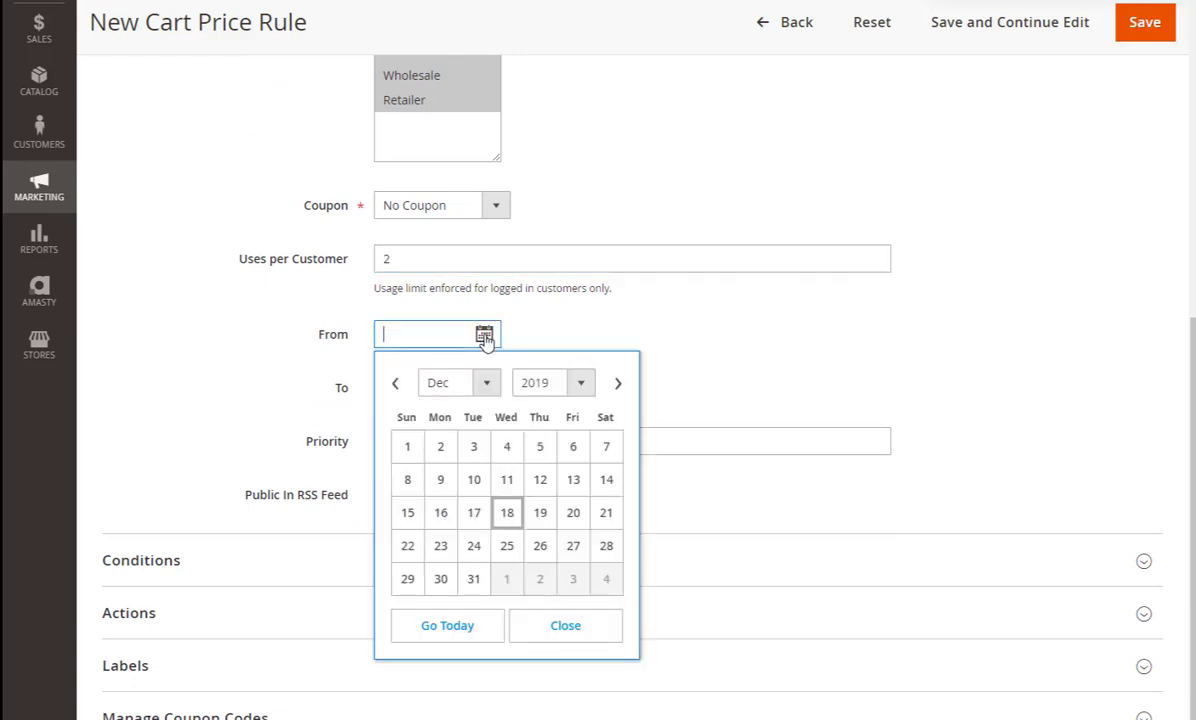
click(508, 514)
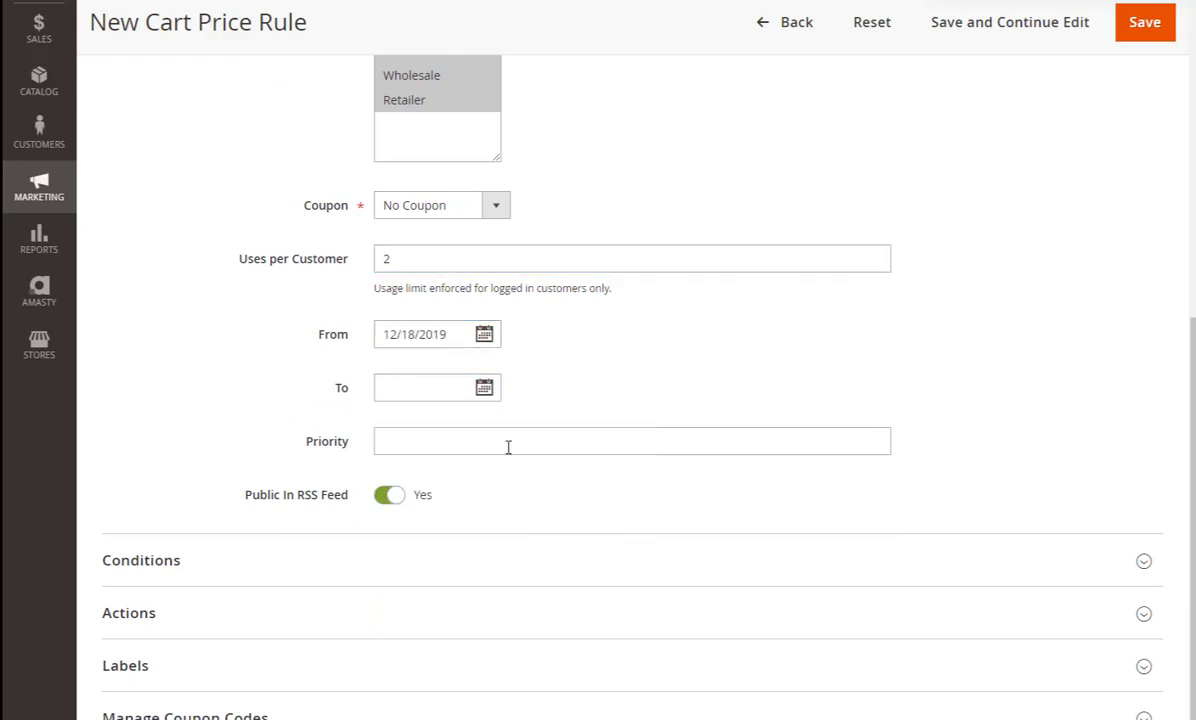
click(484, 389)
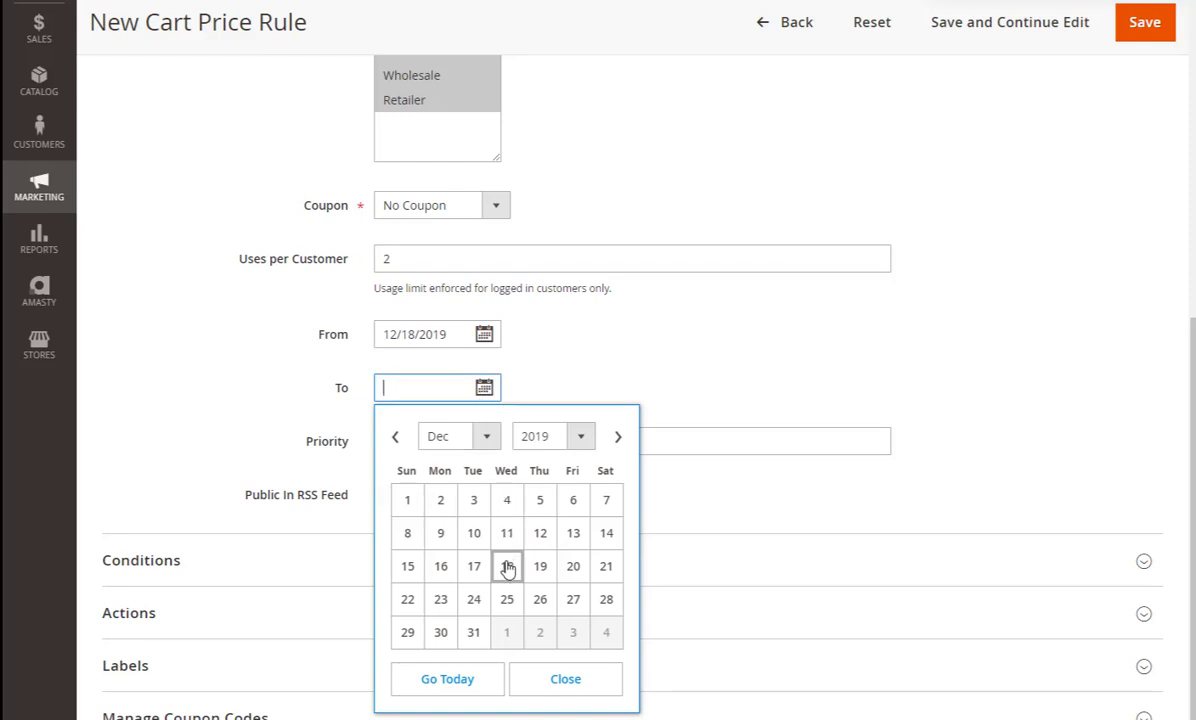
click(508, 604)
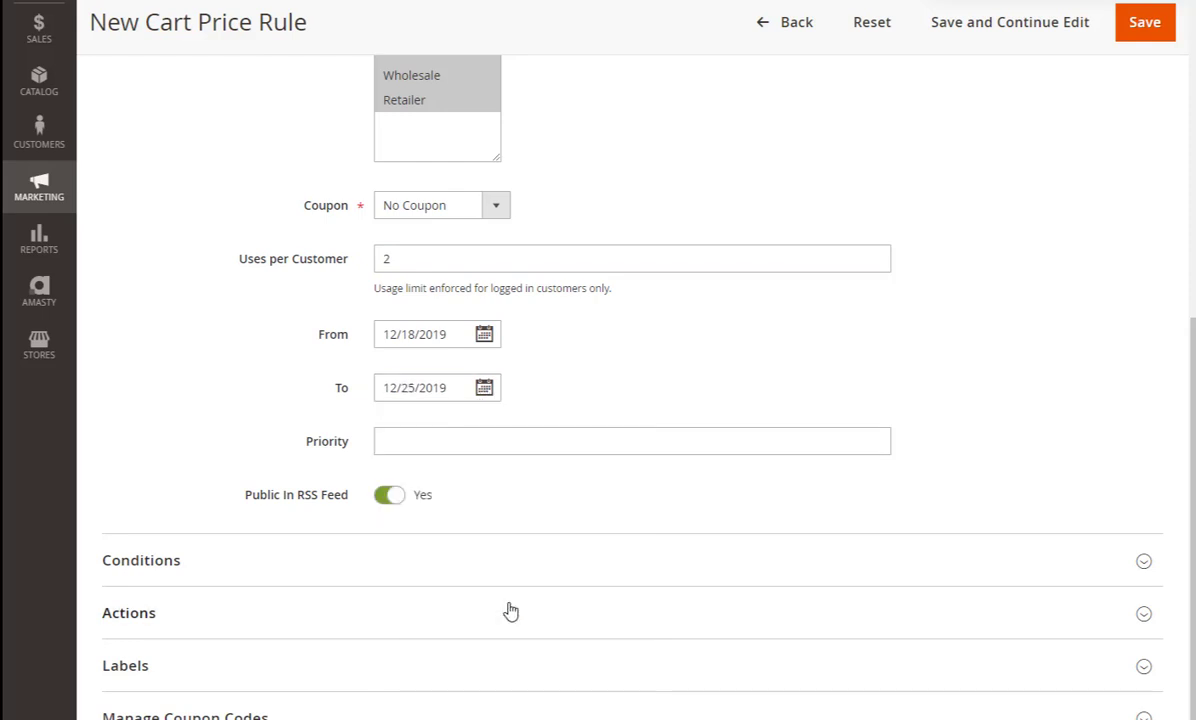
click(486, 442)
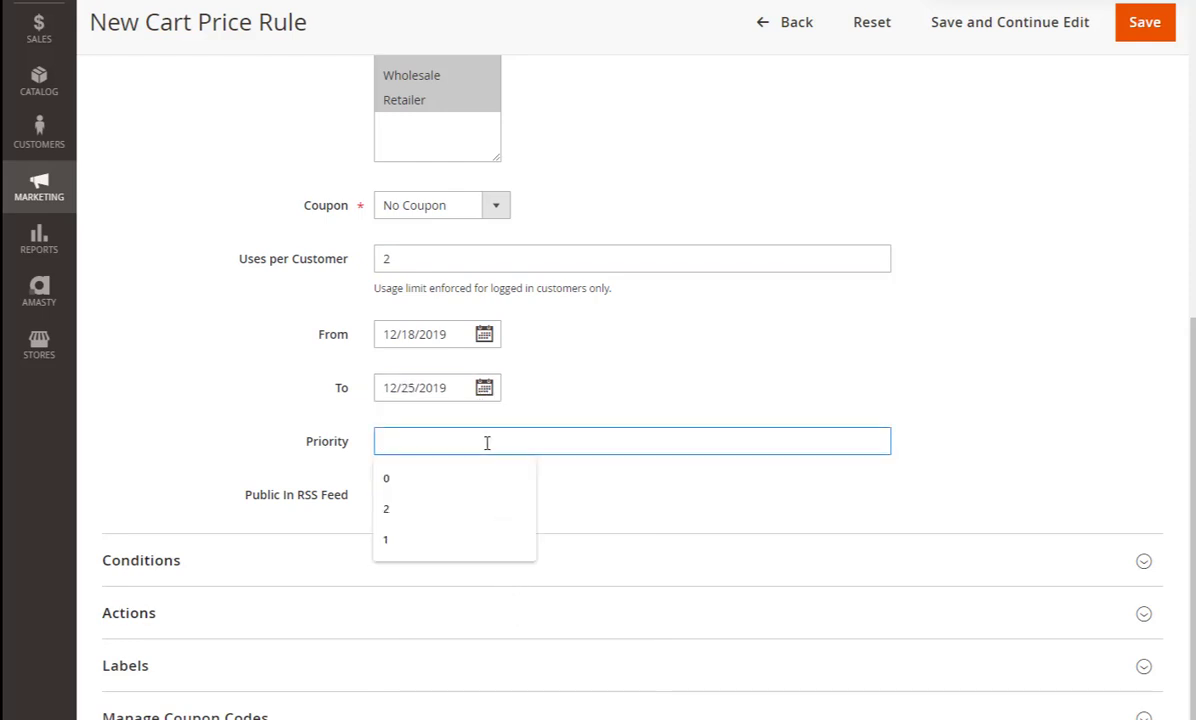
text(2)
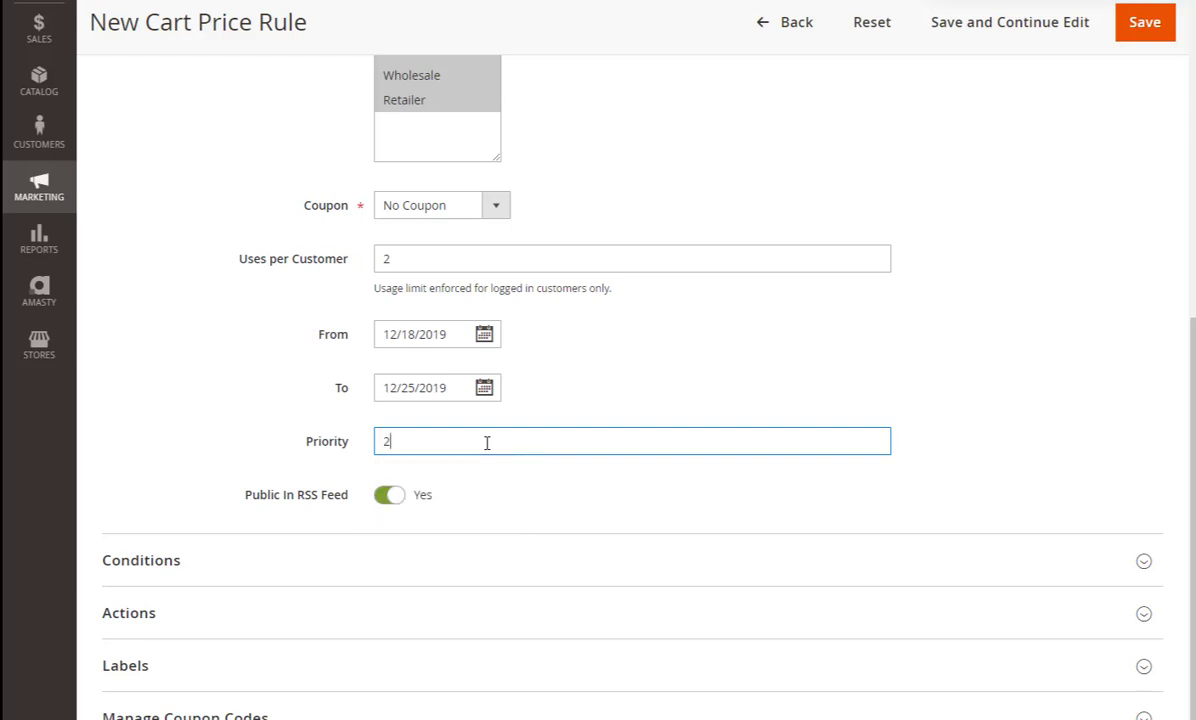
scroll(561, 467, down, 1)
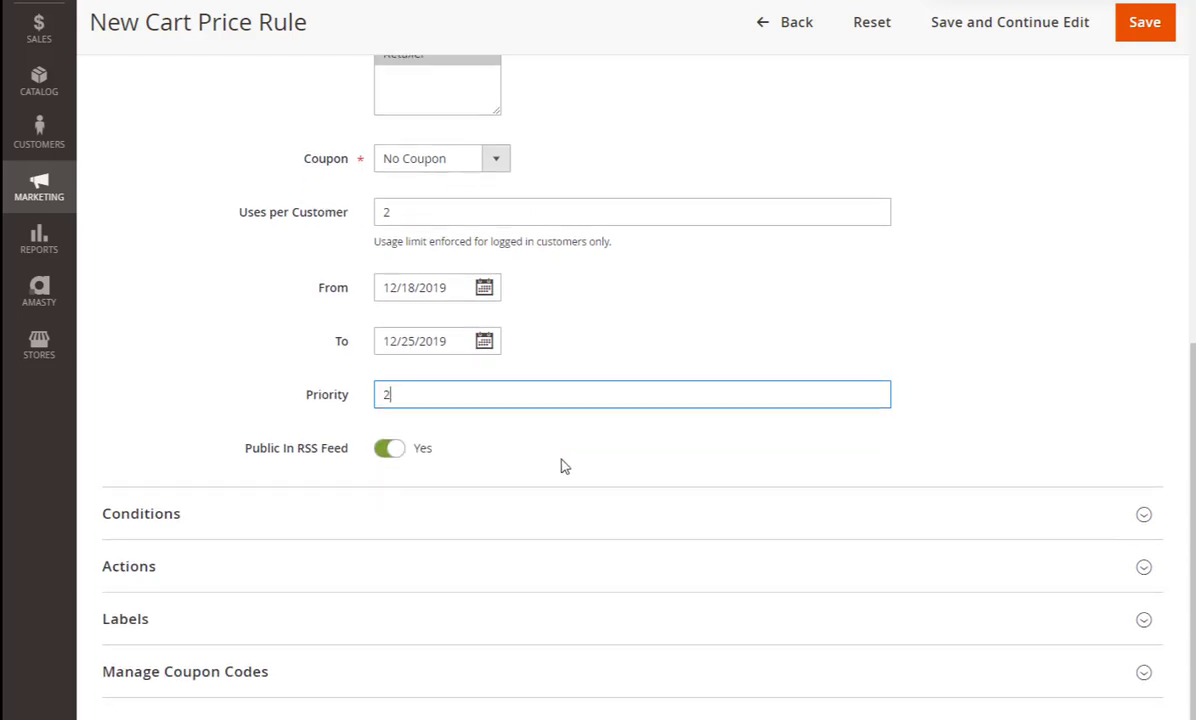
click(1143, 567)
Step: Choose the each-Nth percent discount with amount 25 and maximum quantity 2
scroll(1054, 550, down, 3)
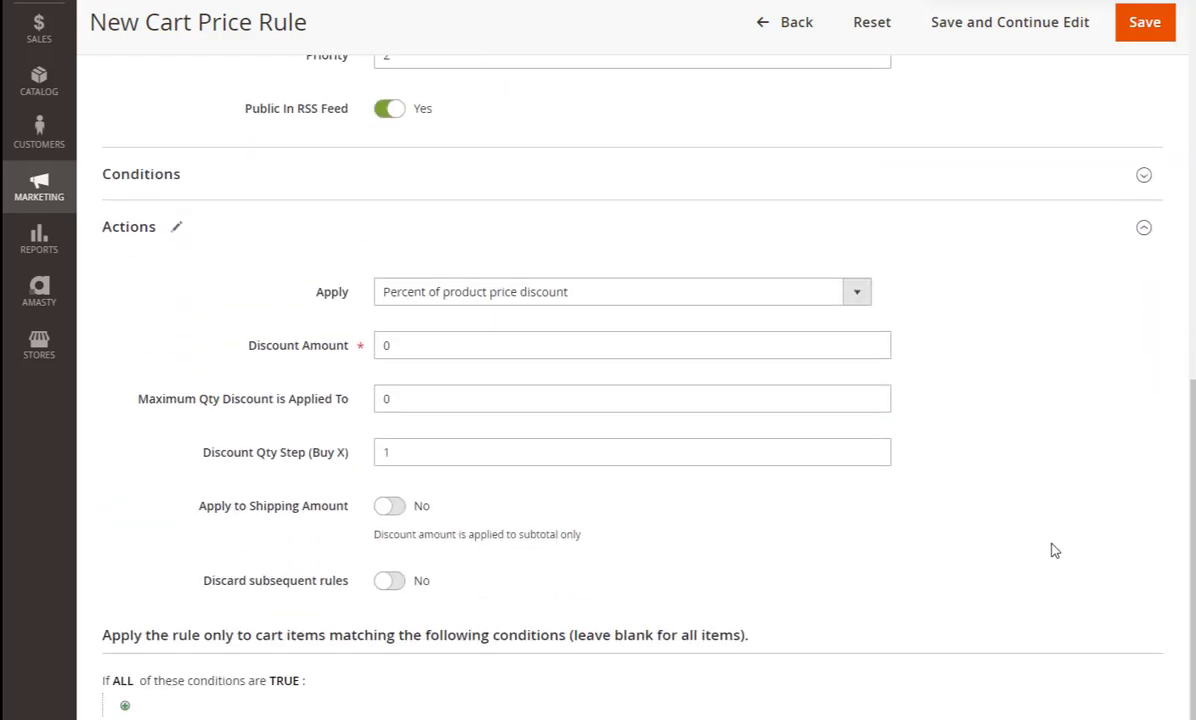
click(857, 298)
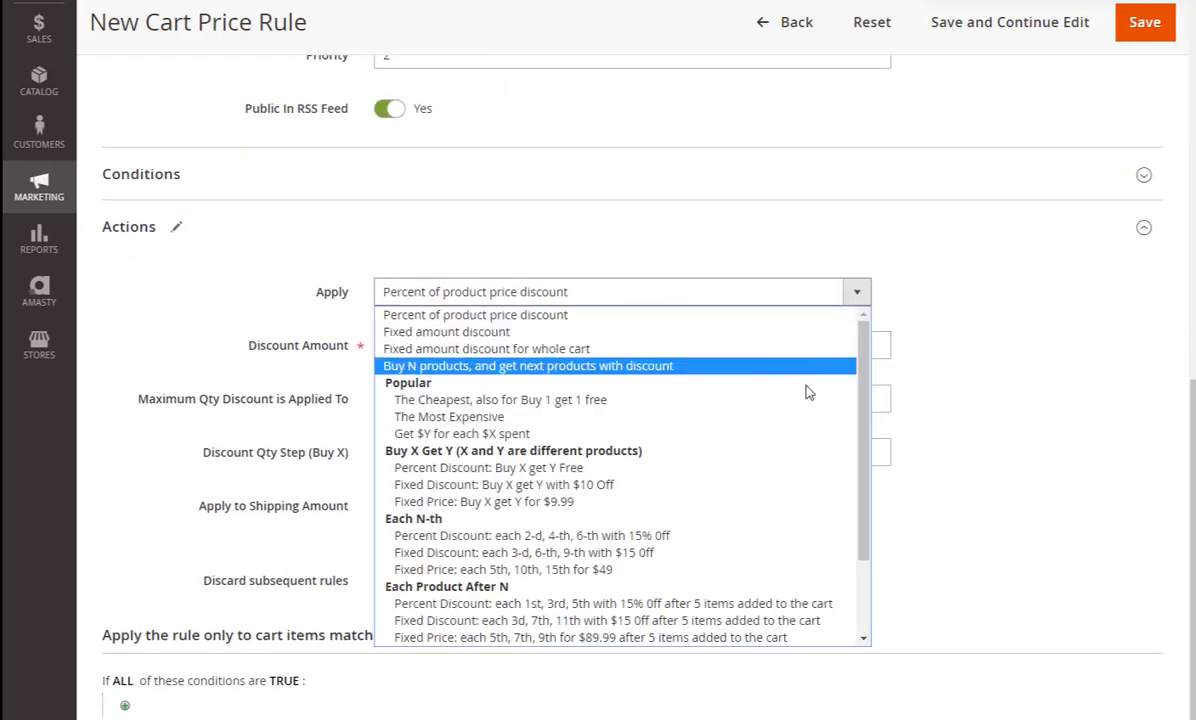
click(762, 541)
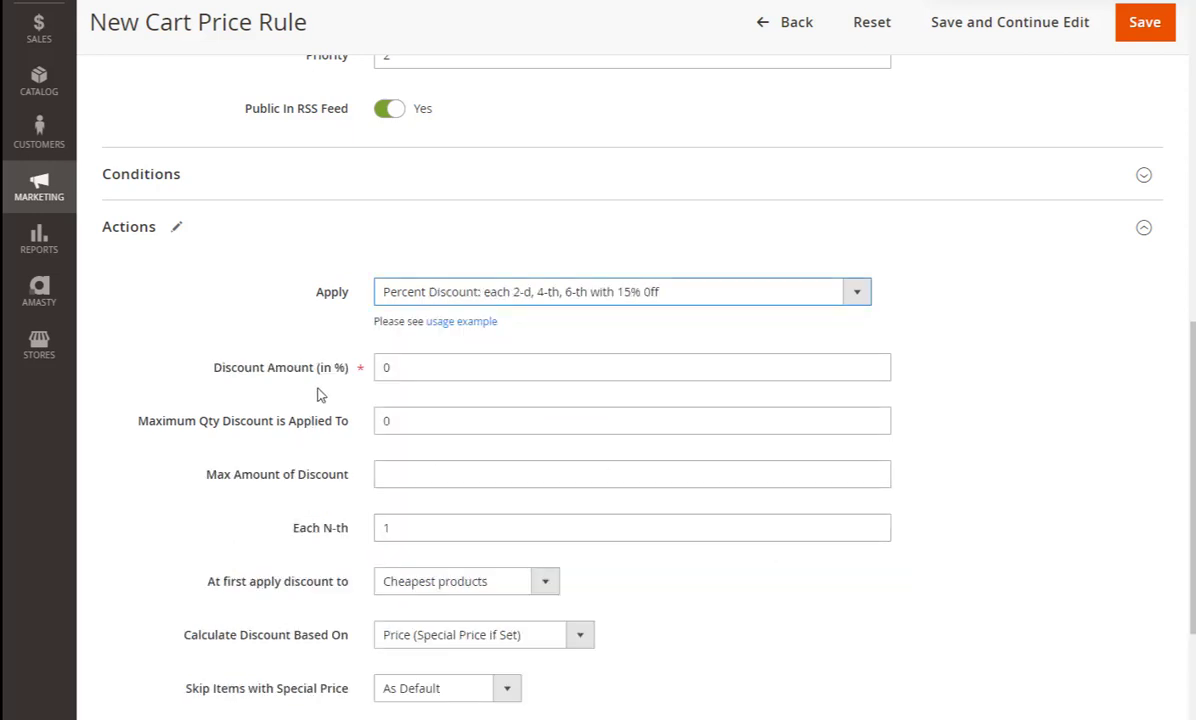
double_click(385, 369)
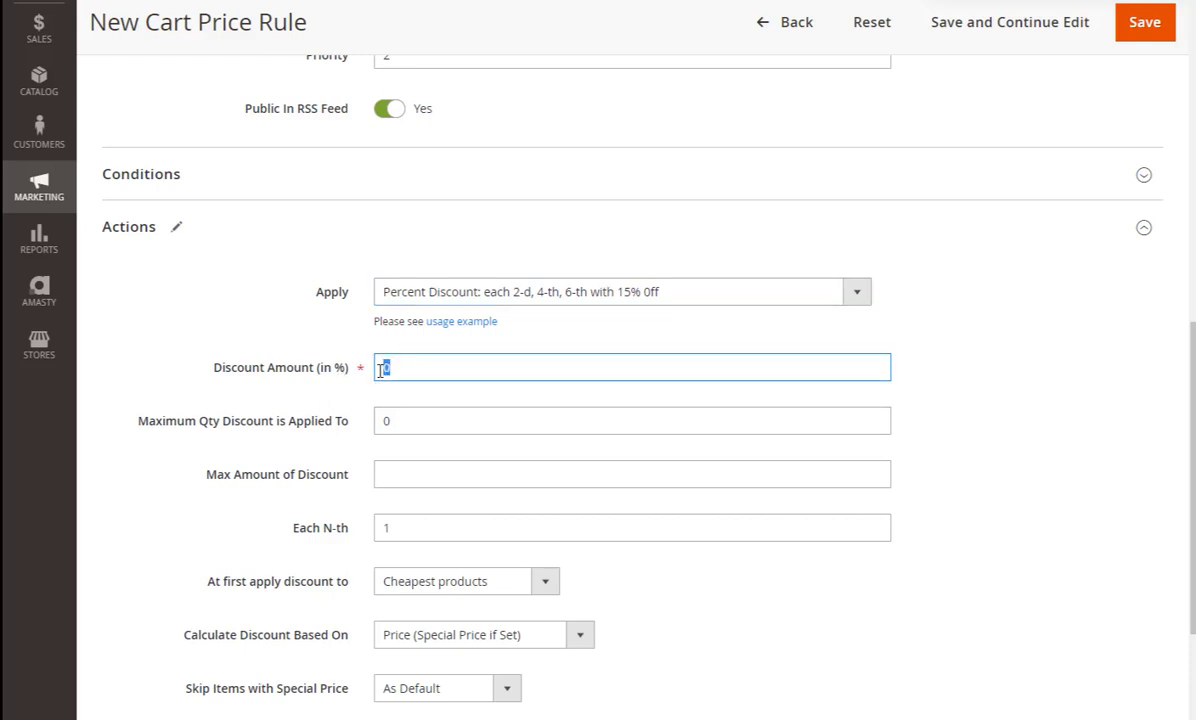
text(25)
key(Tab)
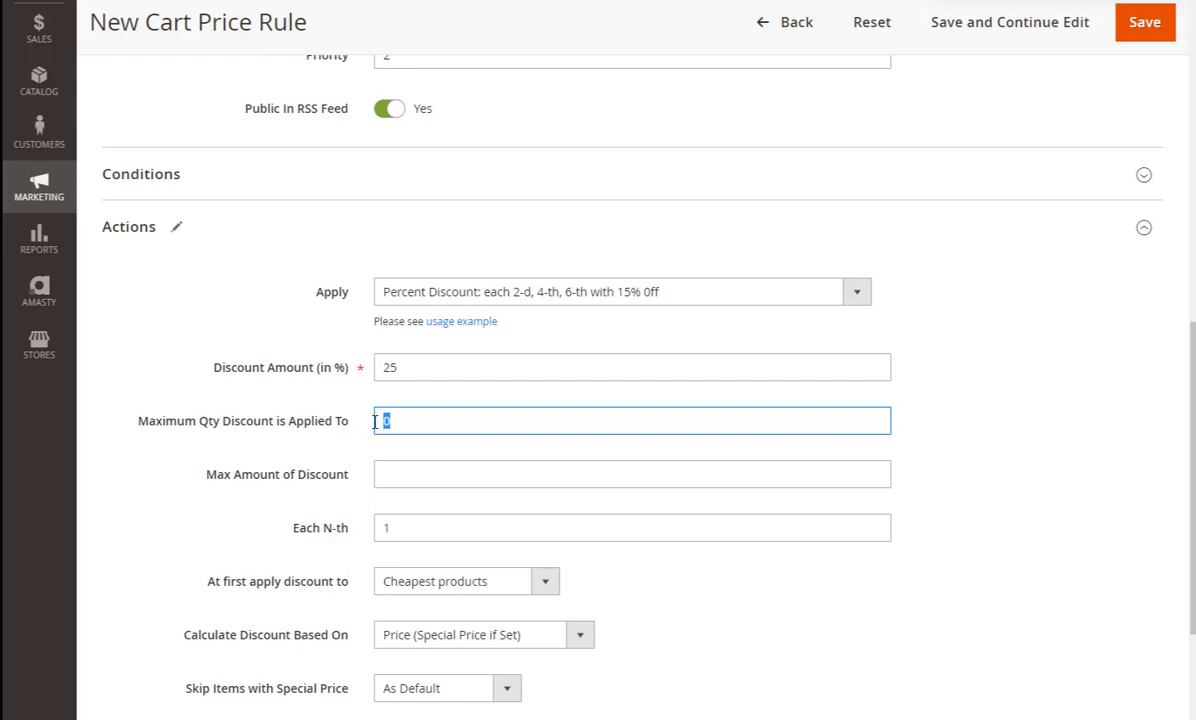
text(2)
click(411, 477)
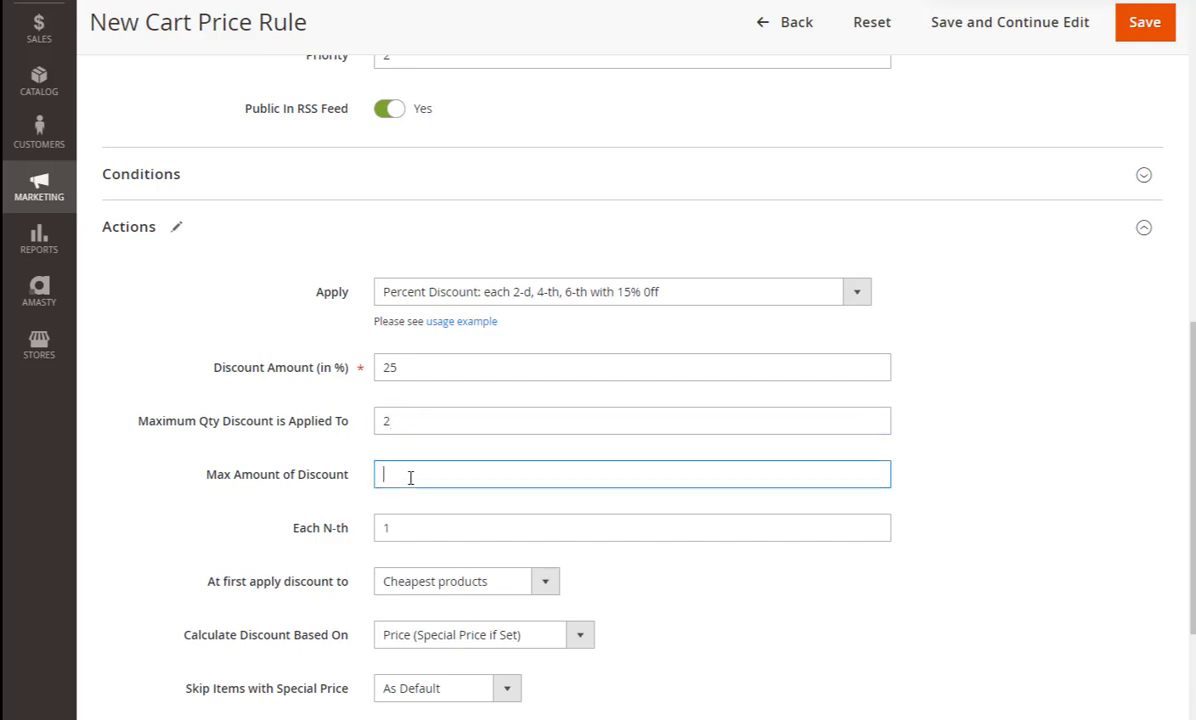
double_click(378, 526)
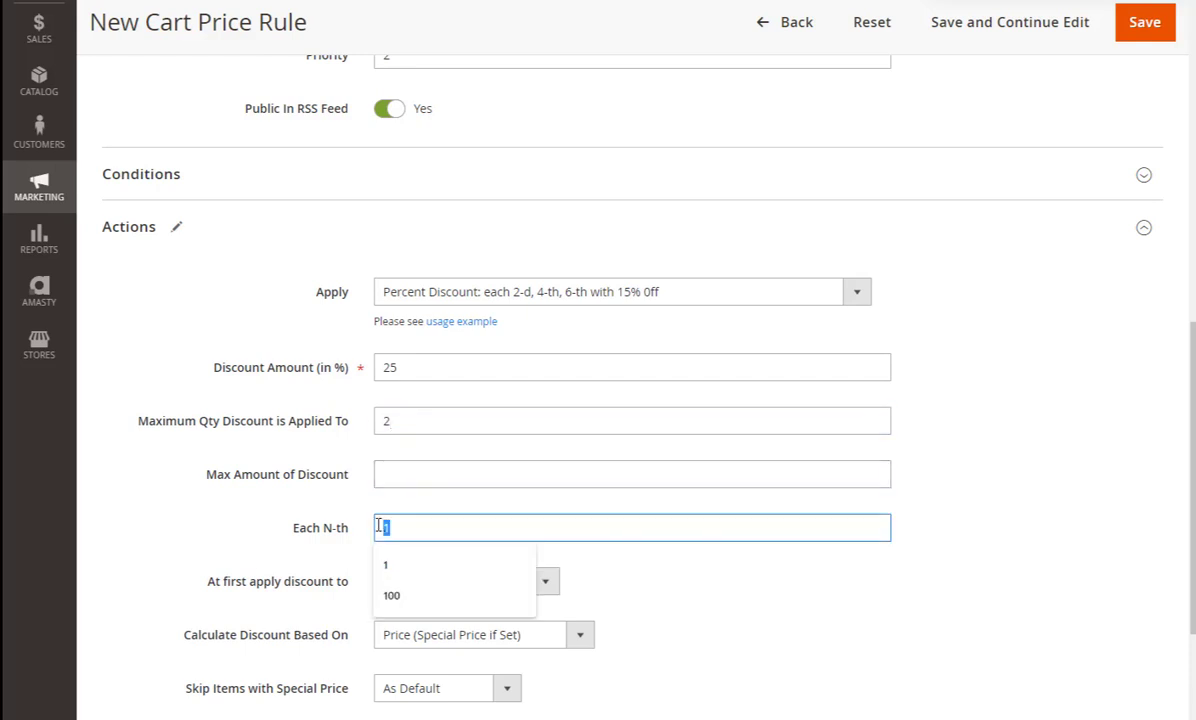
Step: Set Each N-th to 2, discount most expensive products first, use Original Price, skip special prices
text(2)
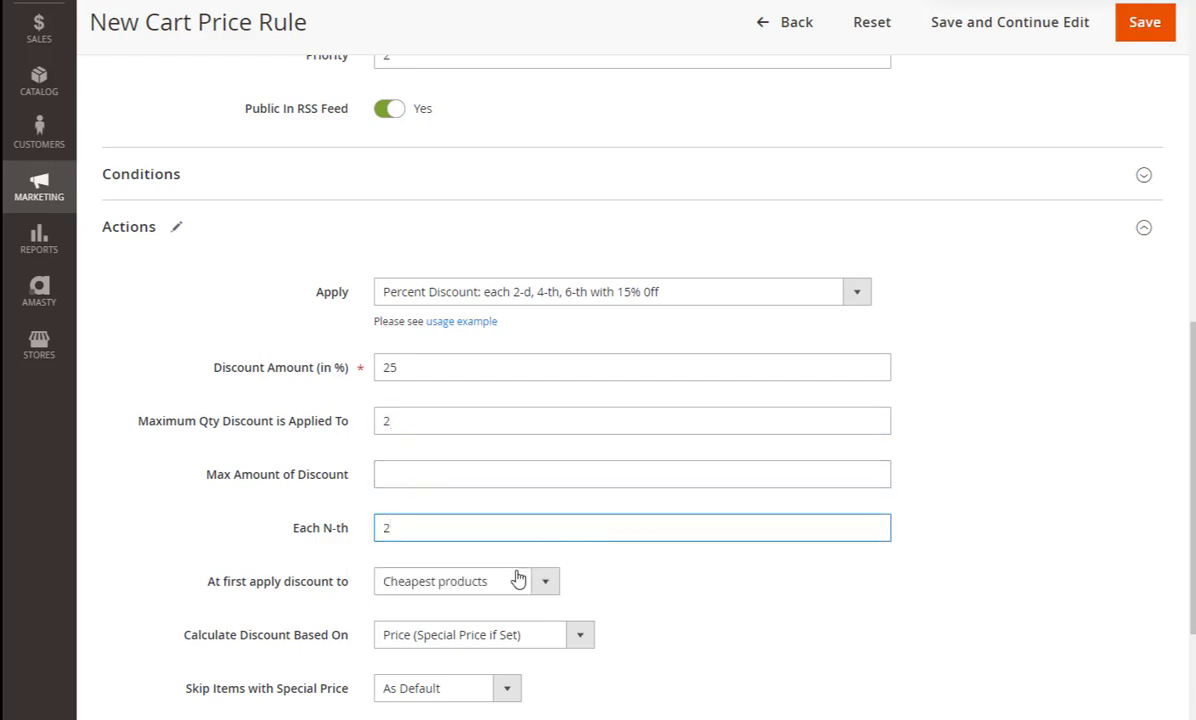
click(549, 581)
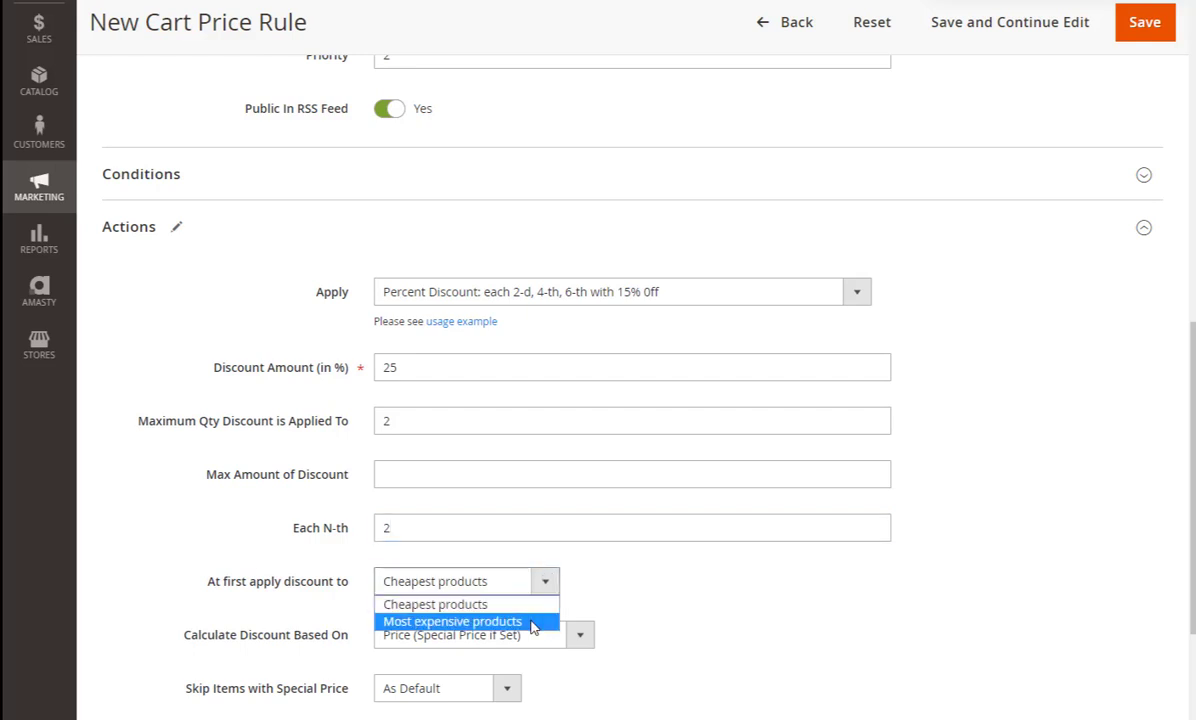
click(533, 622)
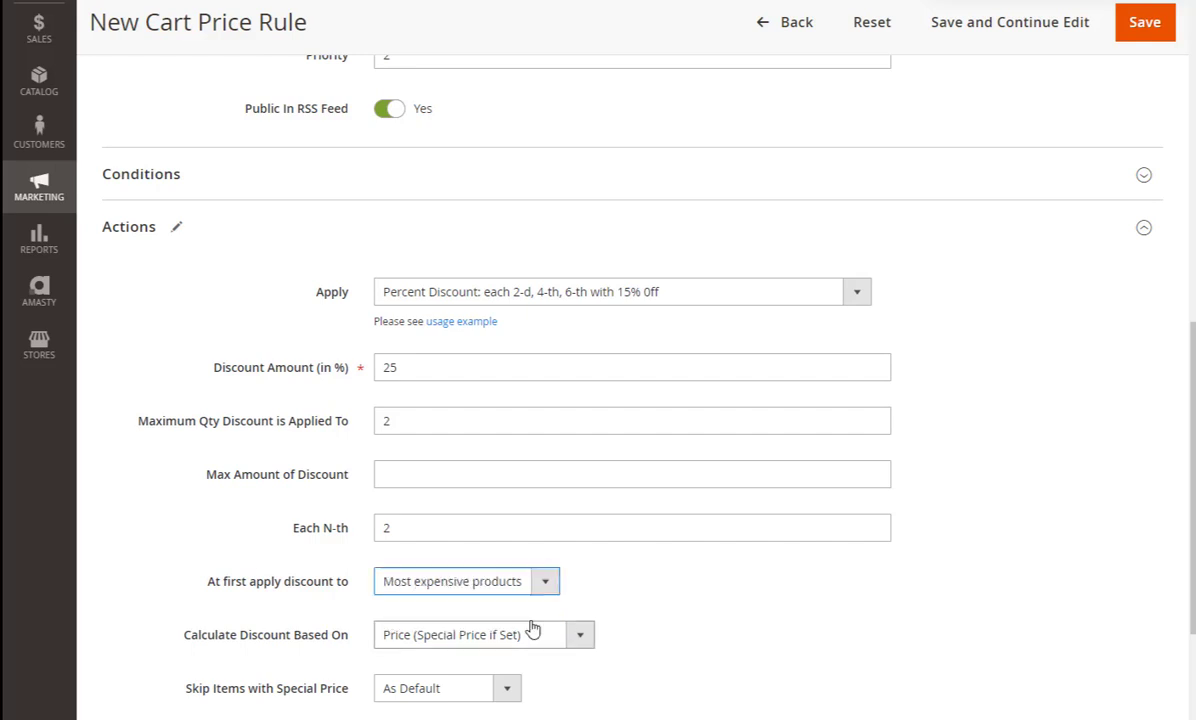
scroll(543, 624, down, 1)
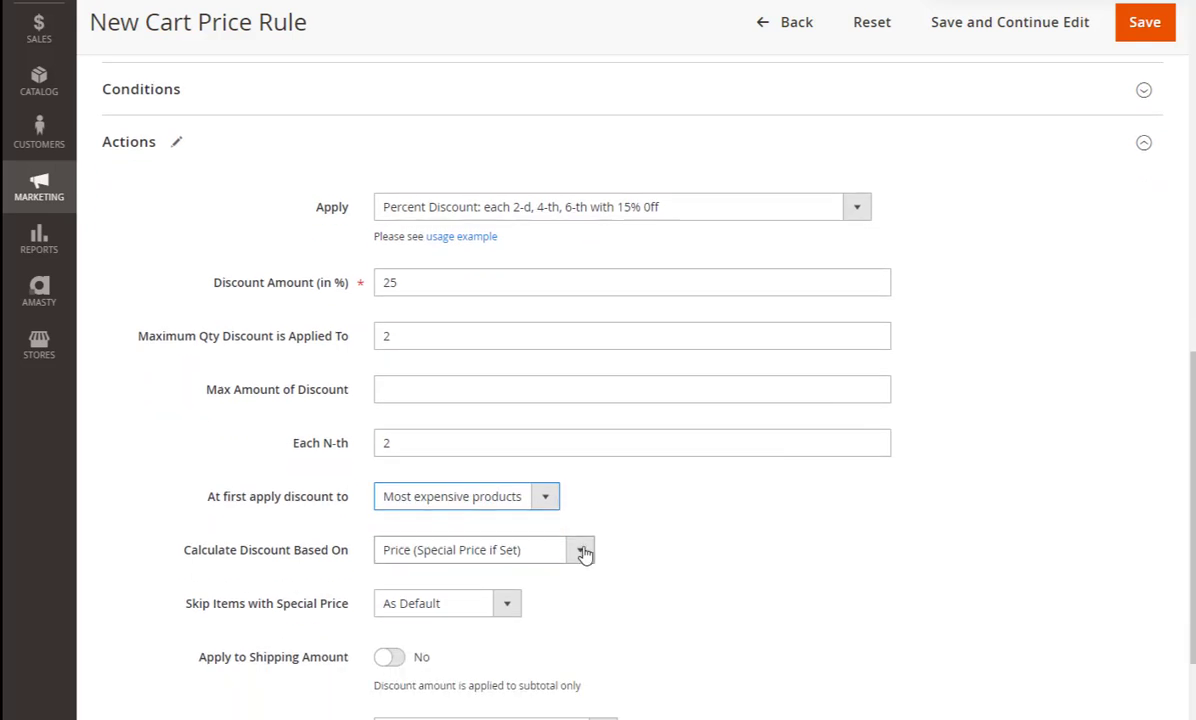
click(581, 551)
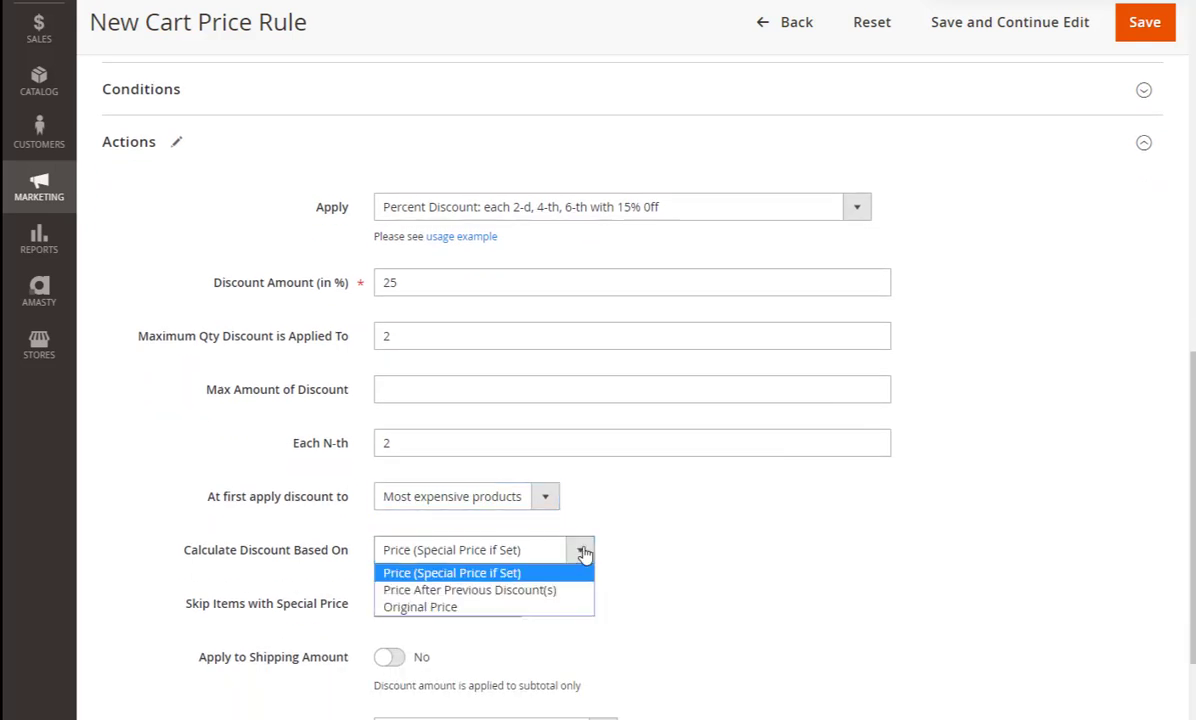
click(577, 607)
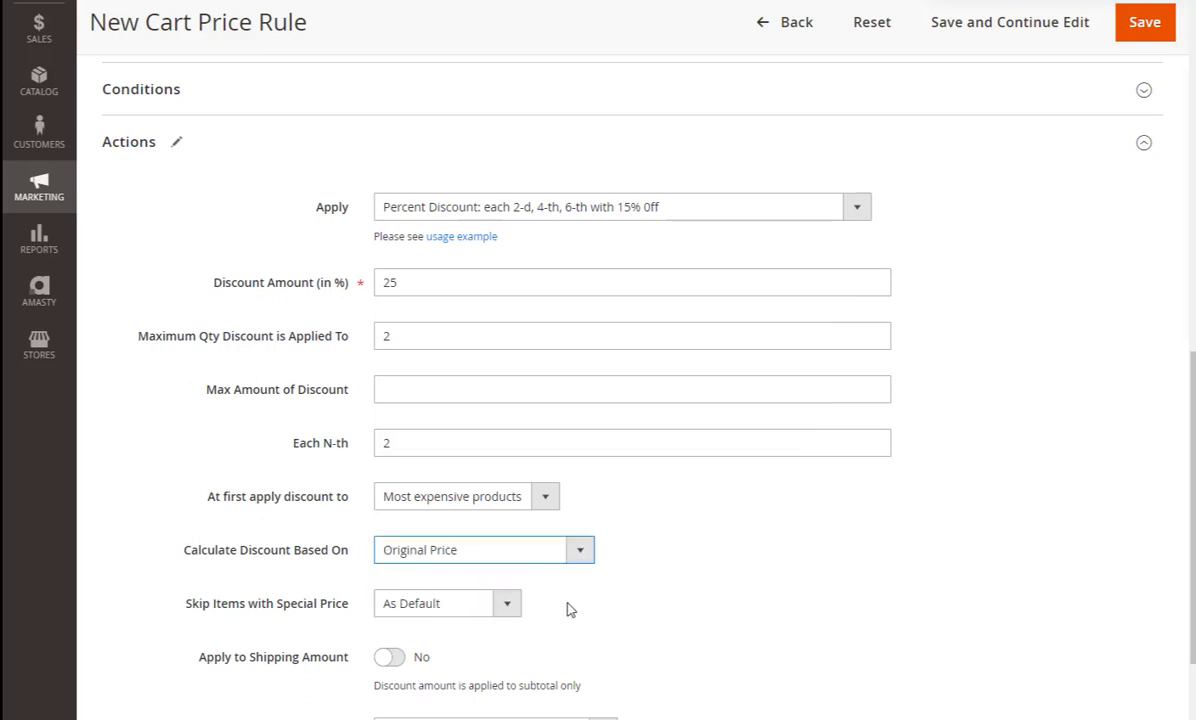
click(507, 604)
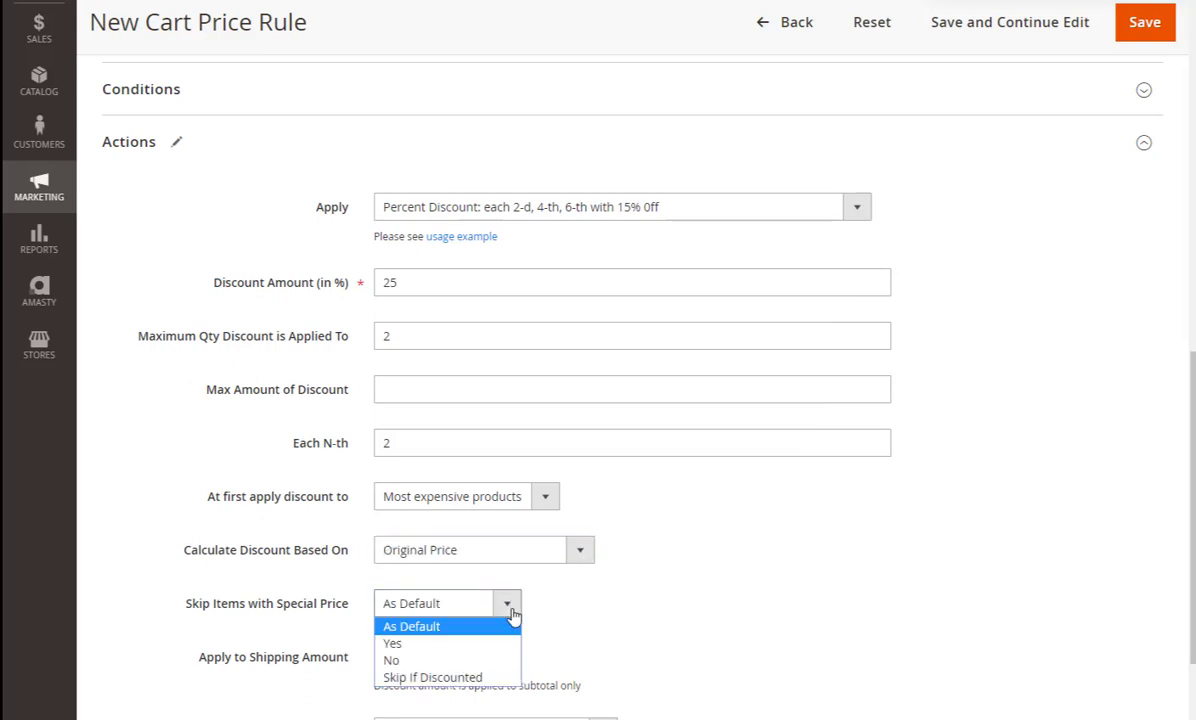
click(507, 642)
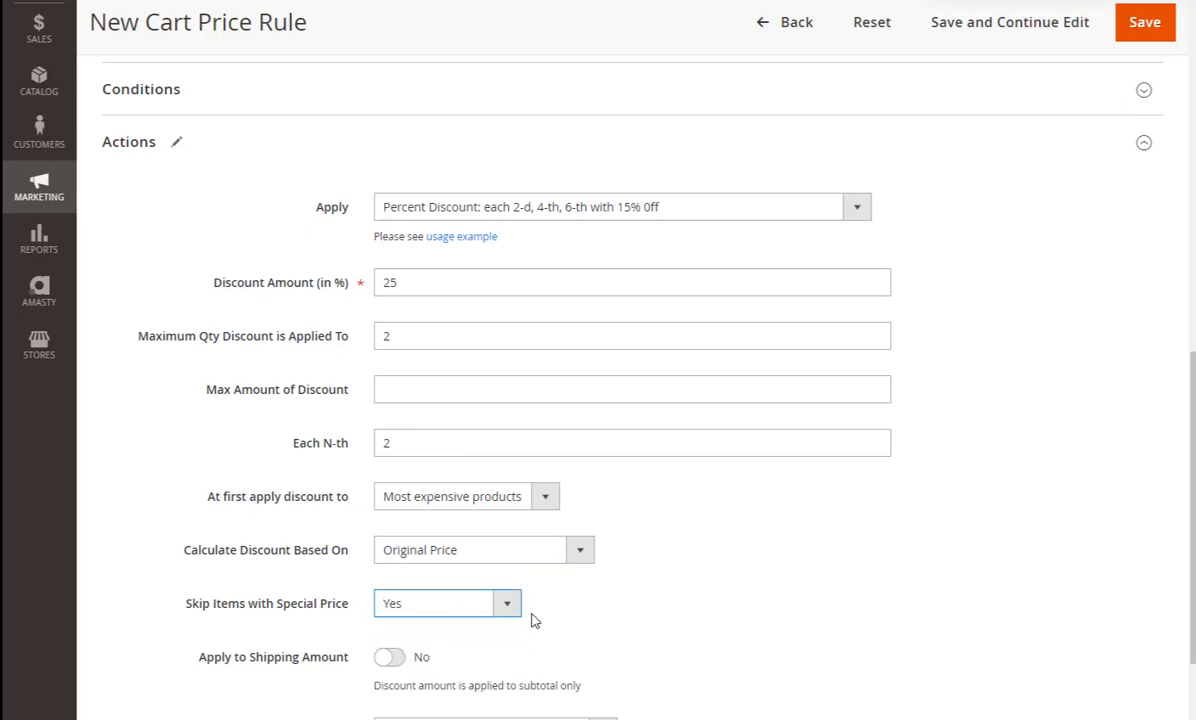
Step: Leave shipping undiscounted, keep all products in cart, and discard subsequent rules
scroll(534, 619, down, 2)
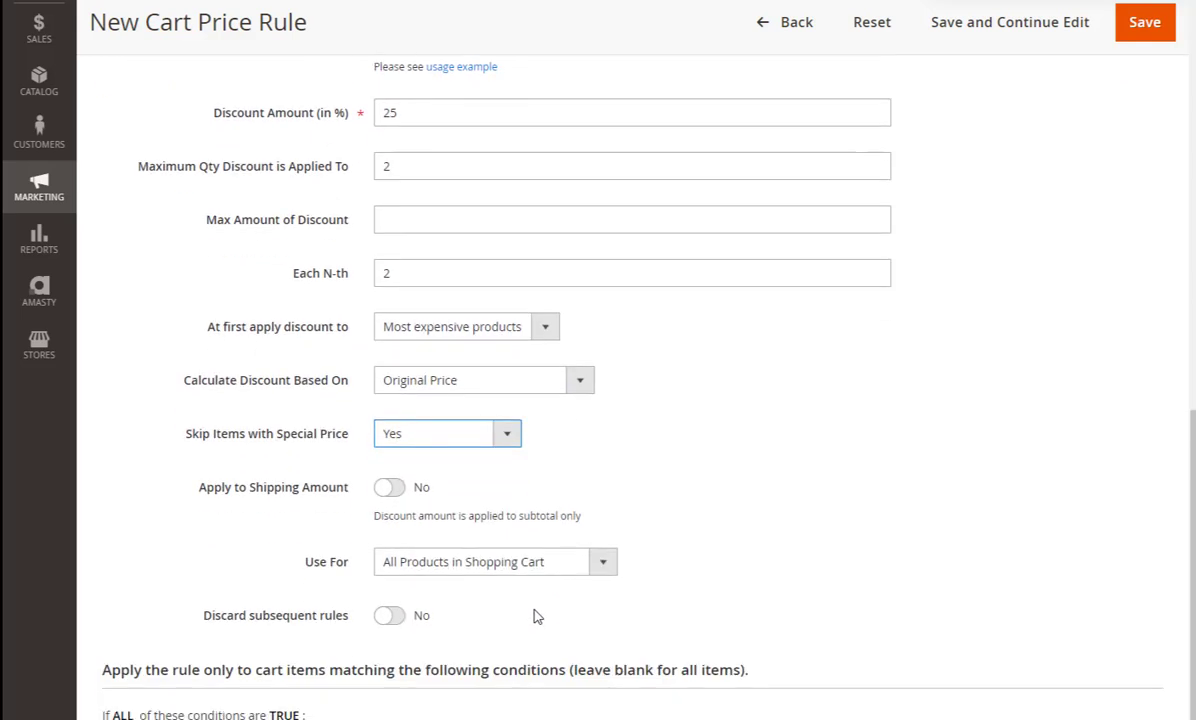
click(396, 488)
click(396, 488)
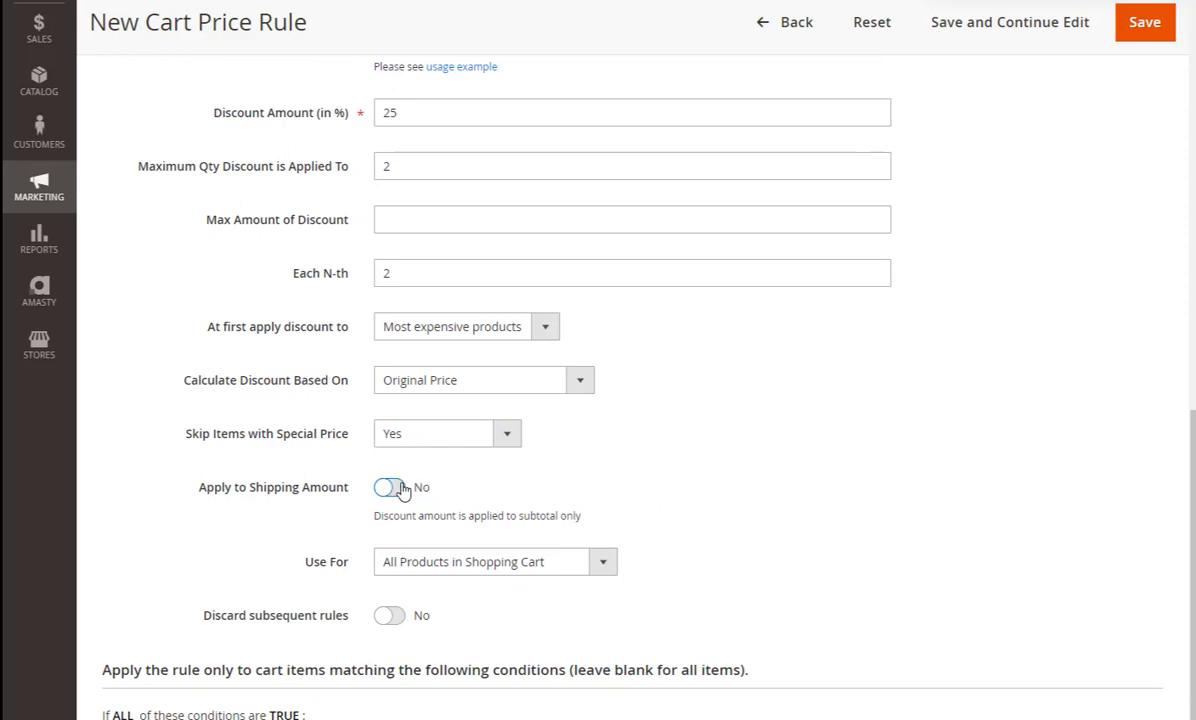
click(605, 566)
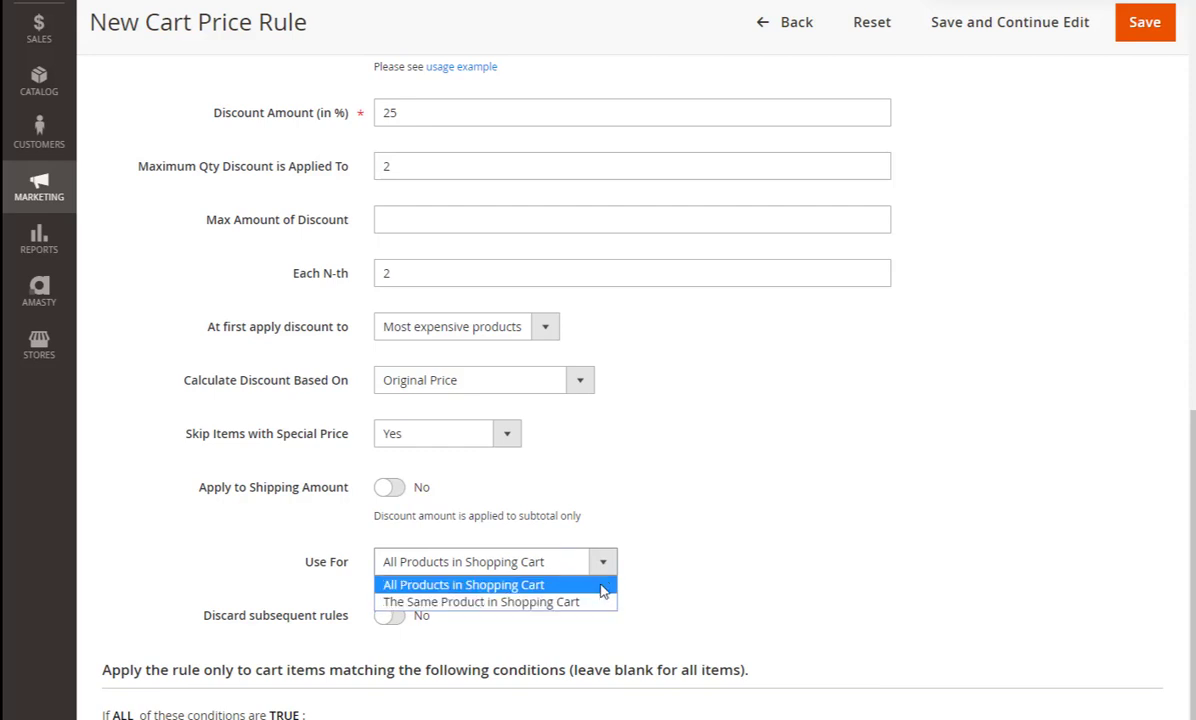
click(603, 591)
scroll(603, 589, down, 2)
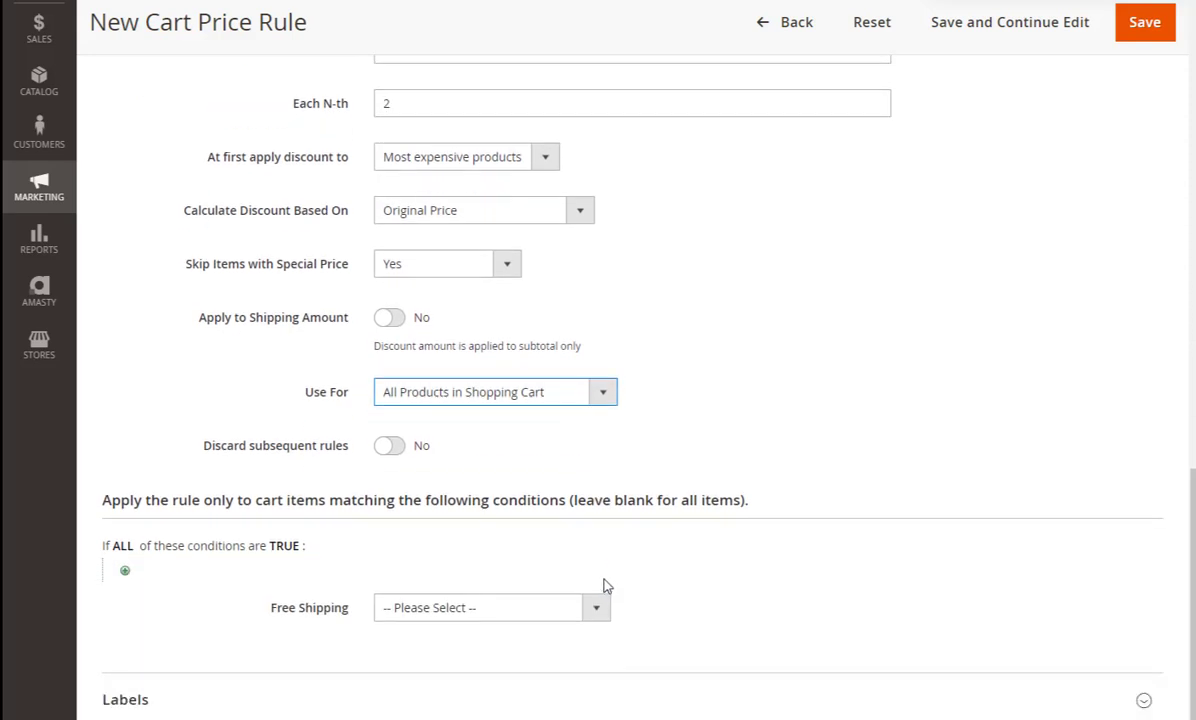
click(400, 449)
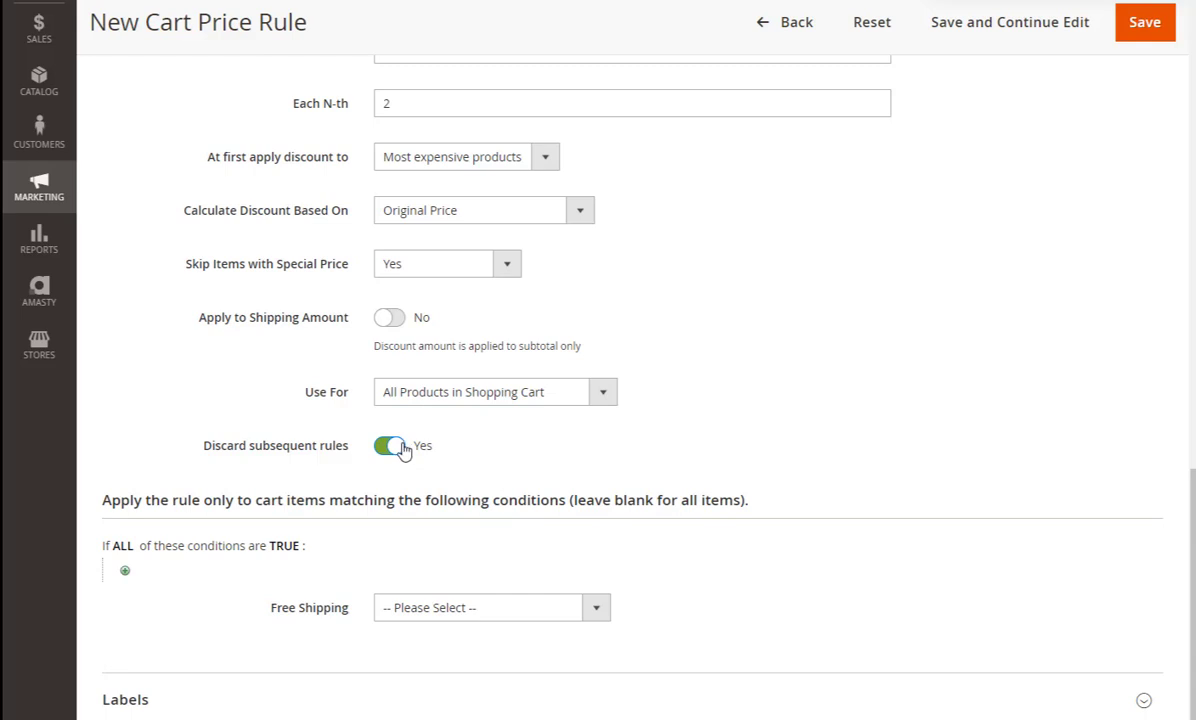
scroll(416, 449, down, 2)
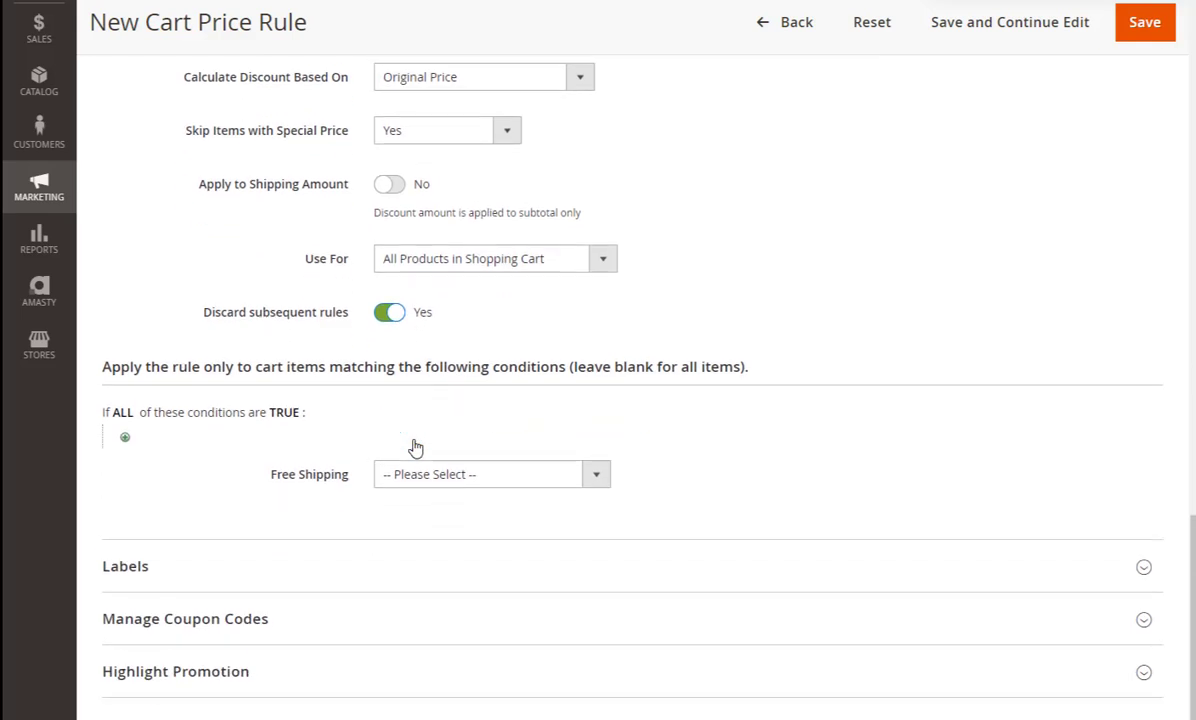
Step: Add a cart item SKU condition using the WH watch SKU list and set Free Shipping to No
click(125, 440)
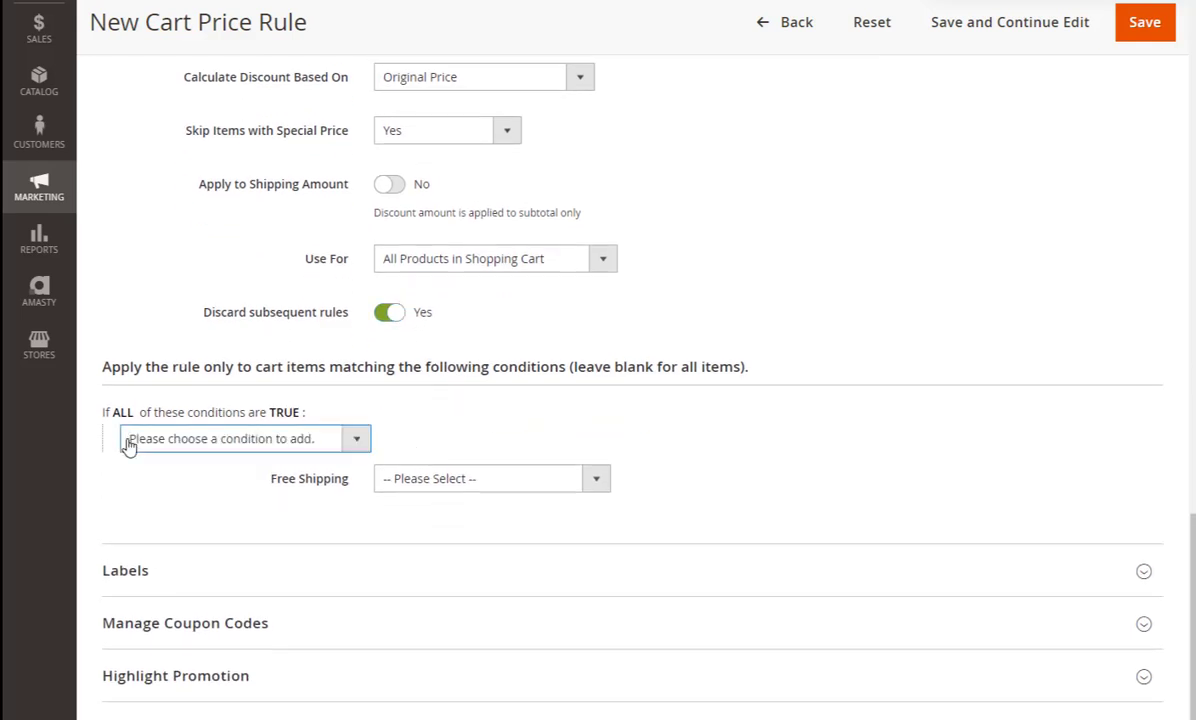
click(355, 440)
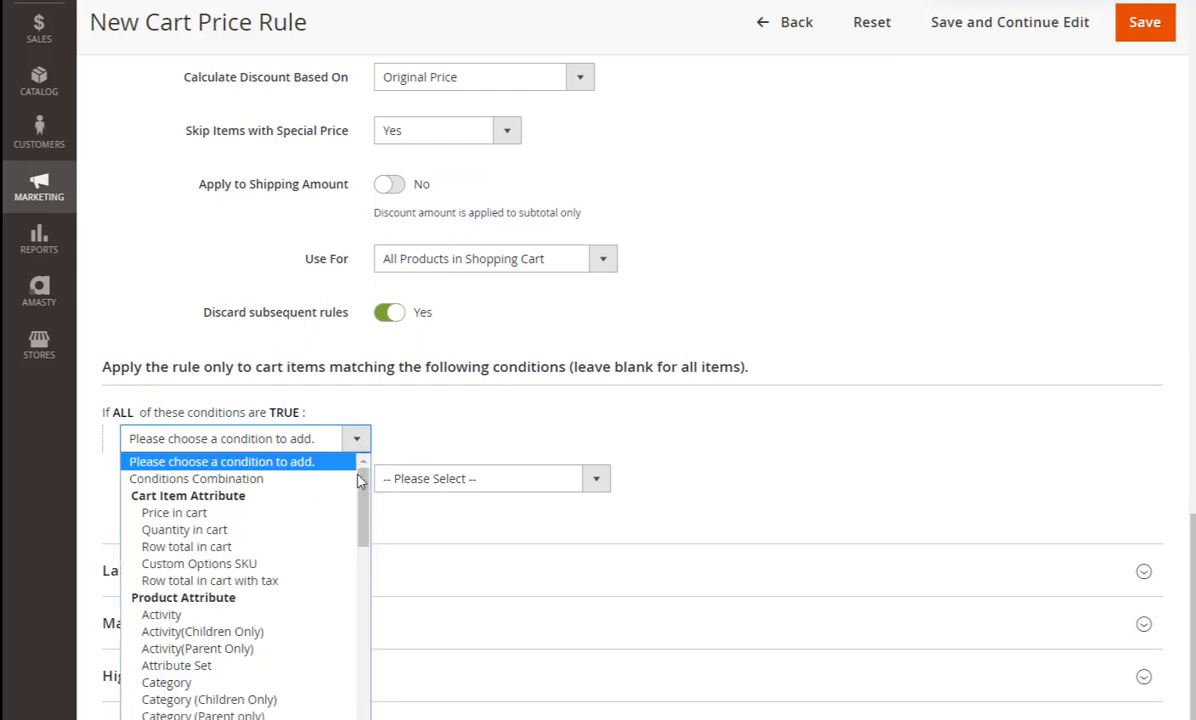
scroll(362, 502, down, 1)
drag(362, 502, 350, 690)
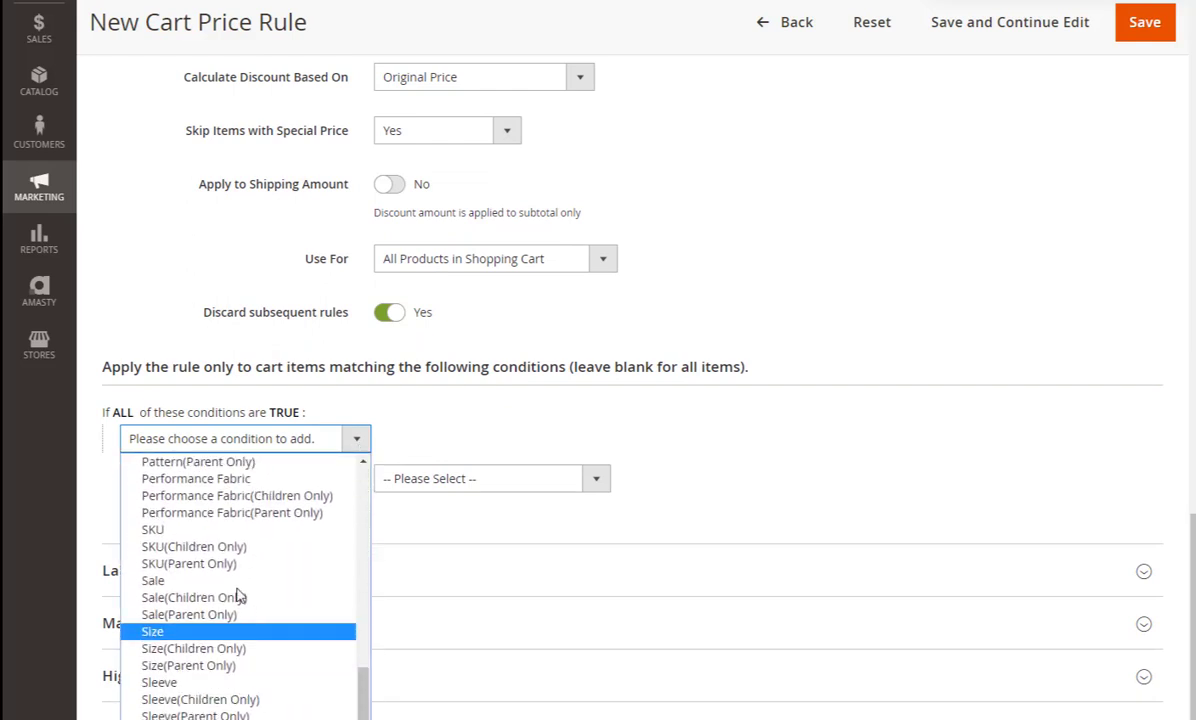
click(208, 530)
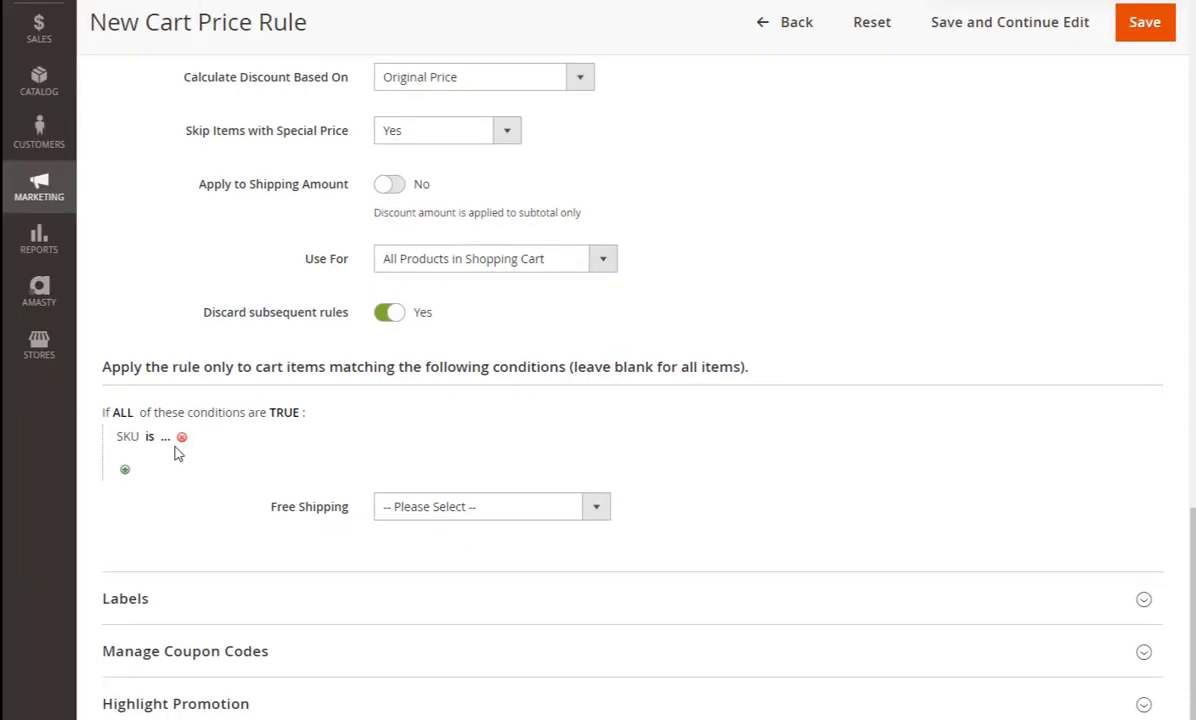
click(165, 437)
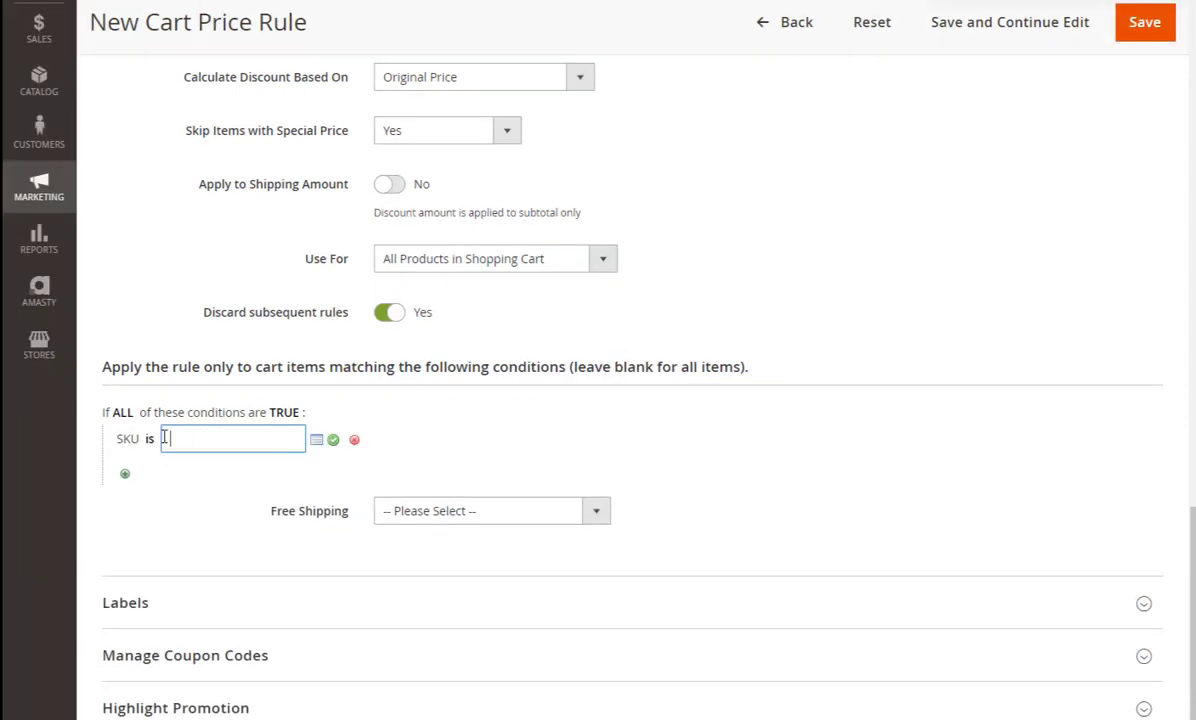
text(w)
click(200, 476)
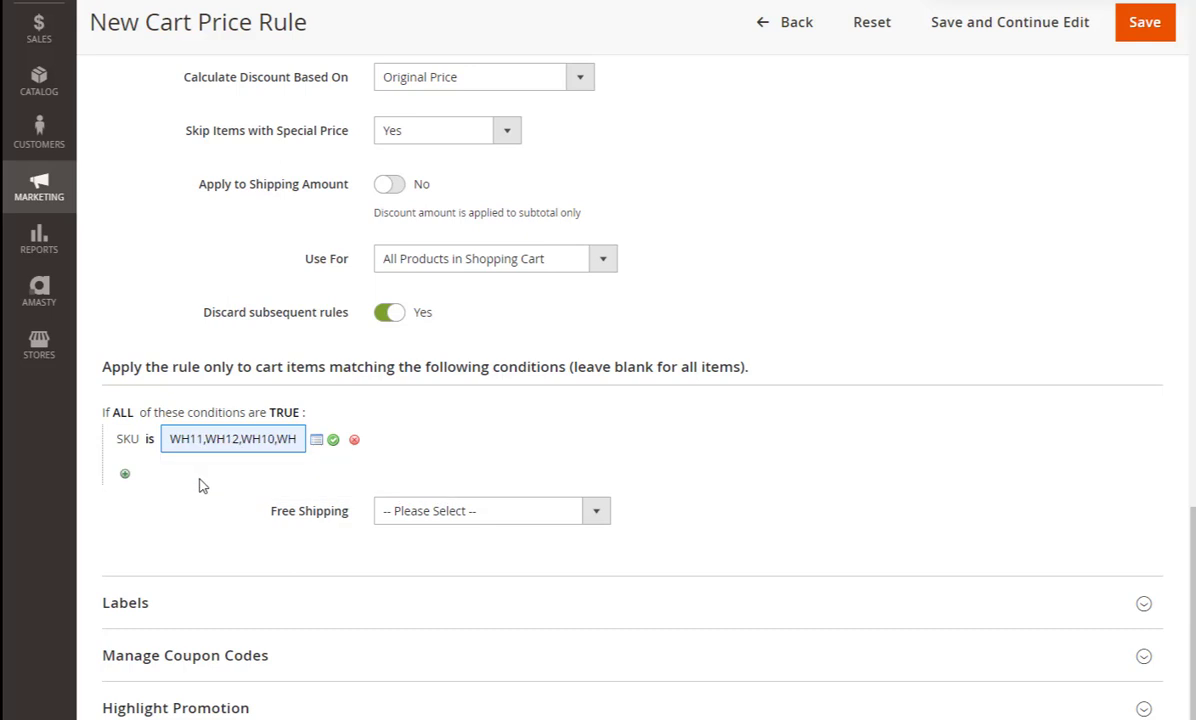
click(591, 518)
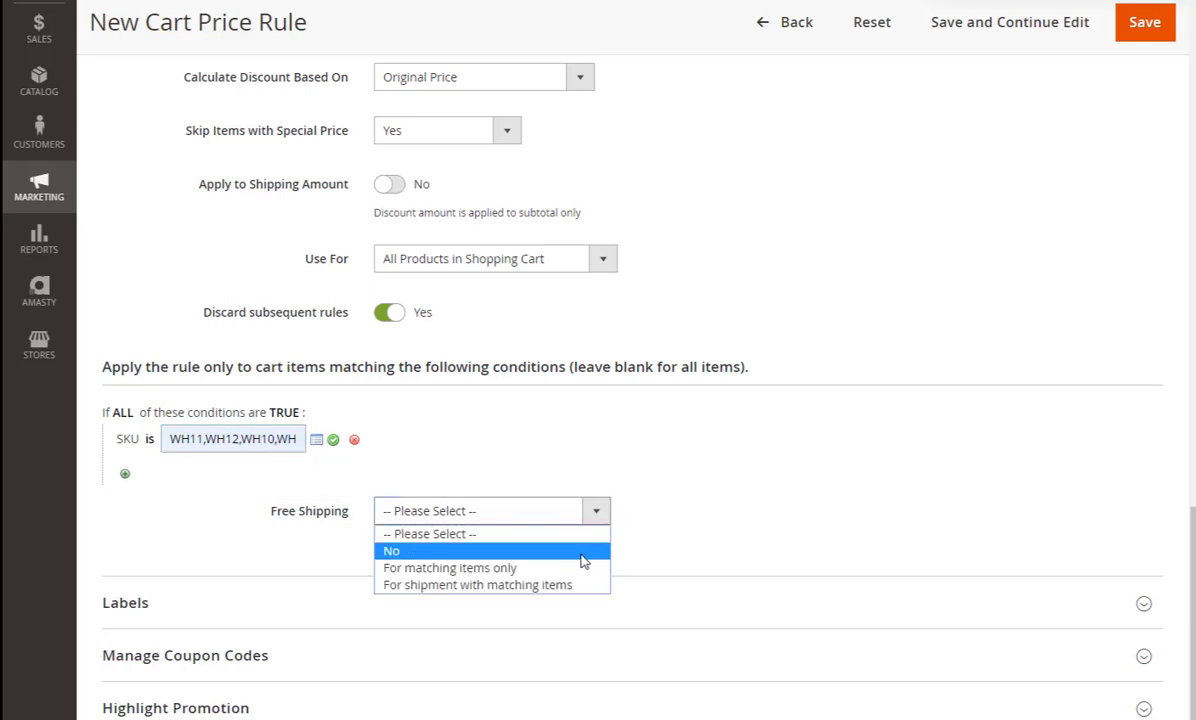
click(580, 551)
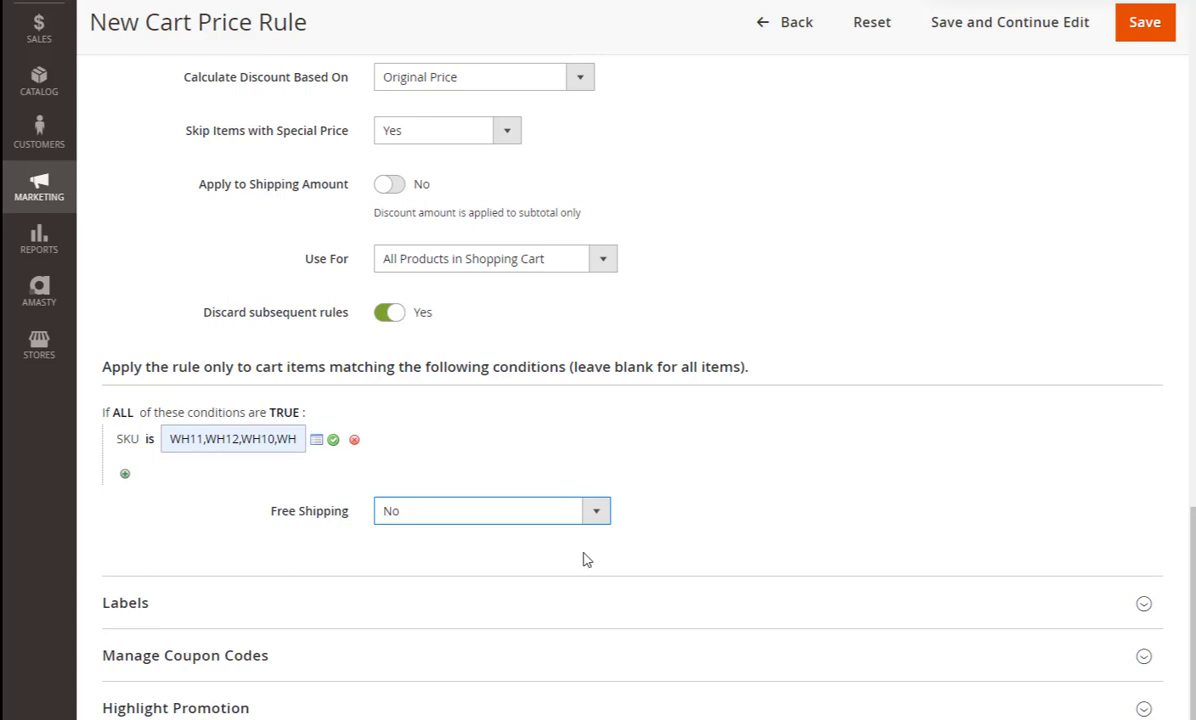
Step: Show the Highlight Promotion banner only for the watch SKU list
scroll(1087, 642, down, 1)
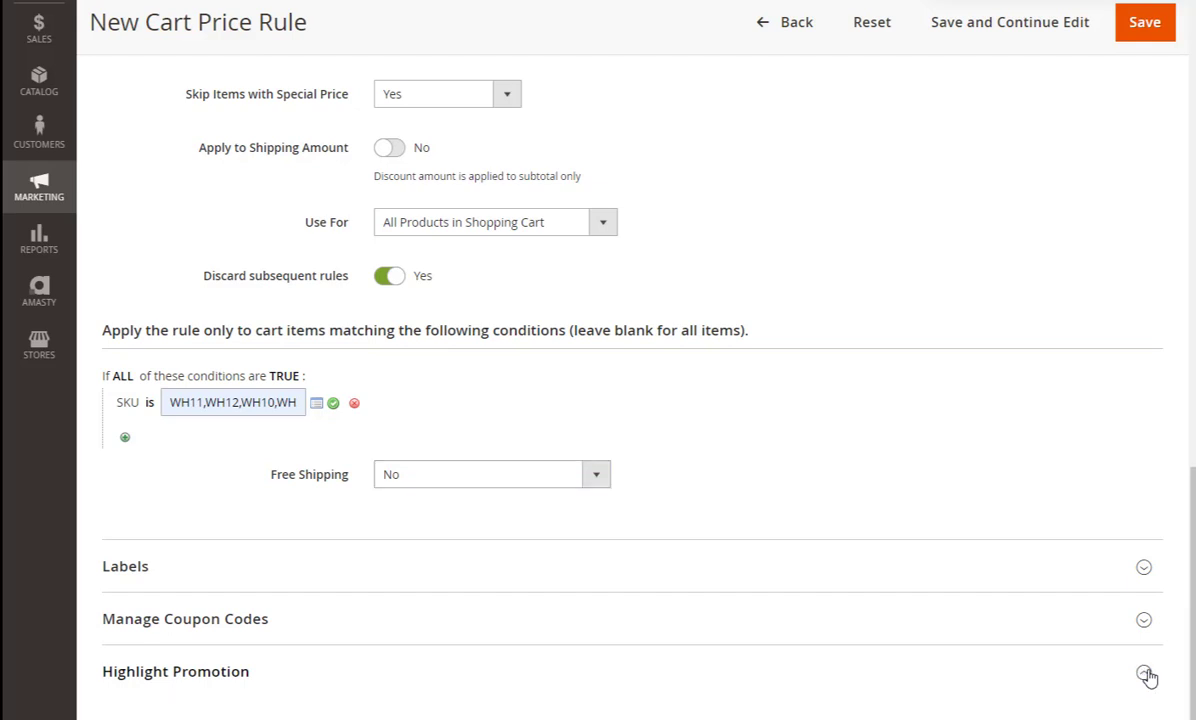
click(1145, 673)
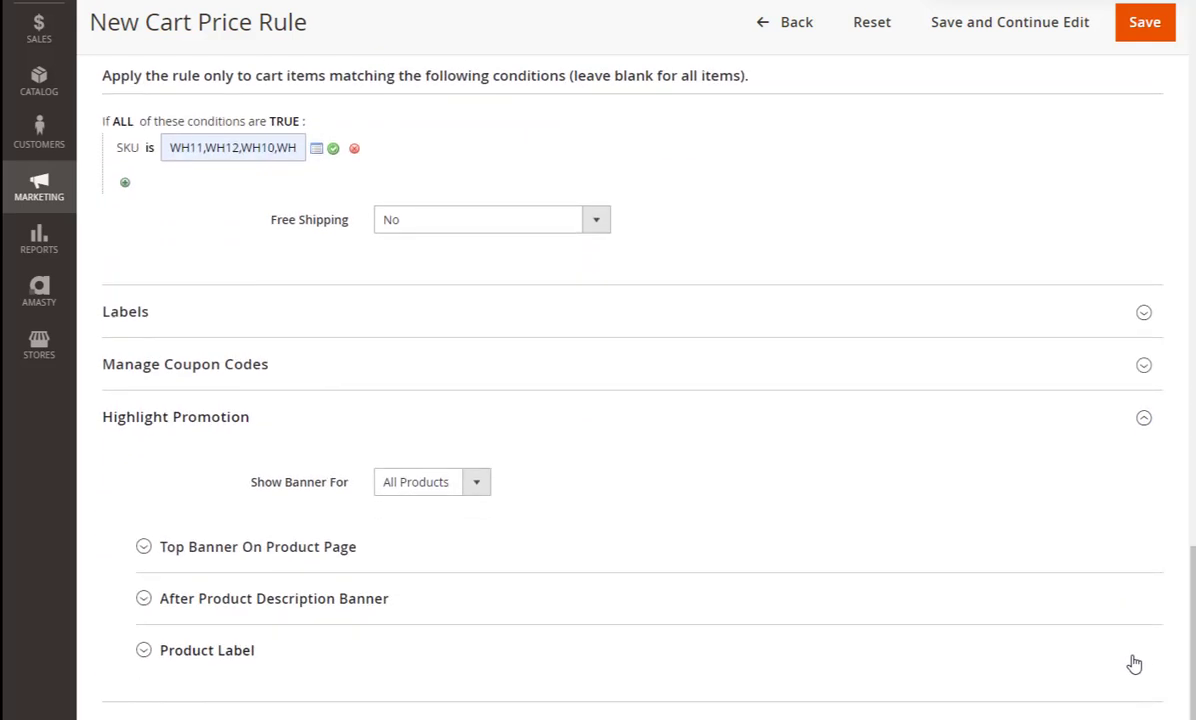
click(479, 485)
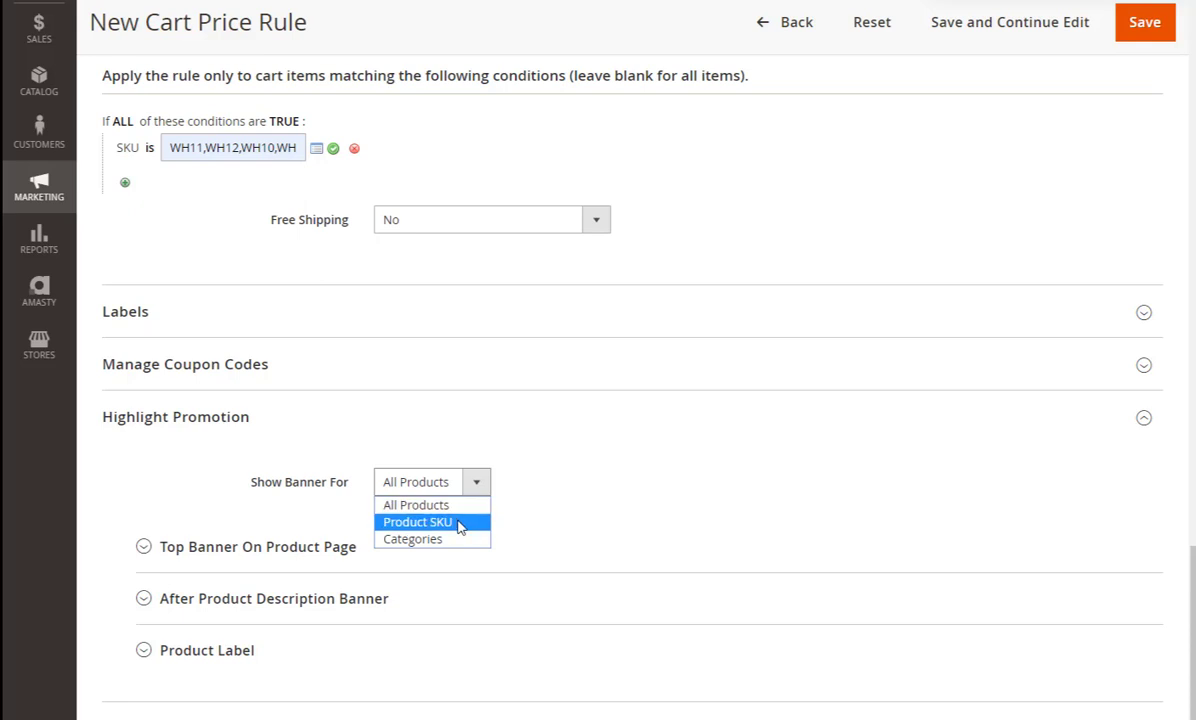
click(460, 522)
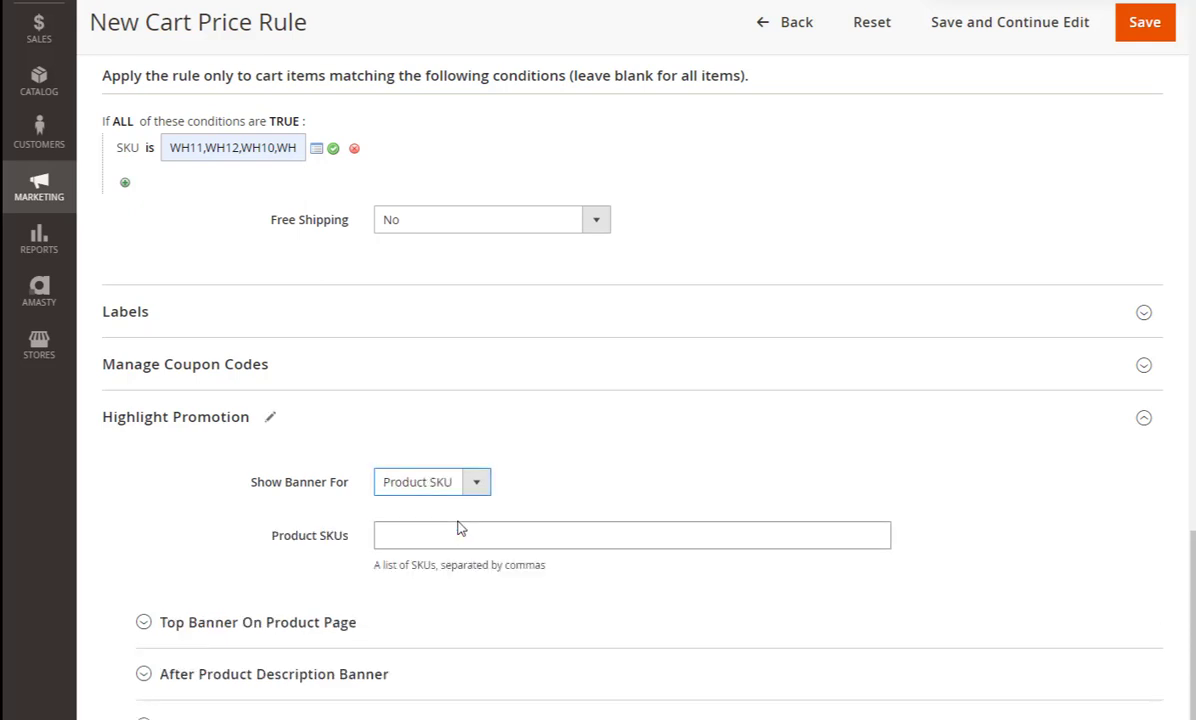
click(459, 530)
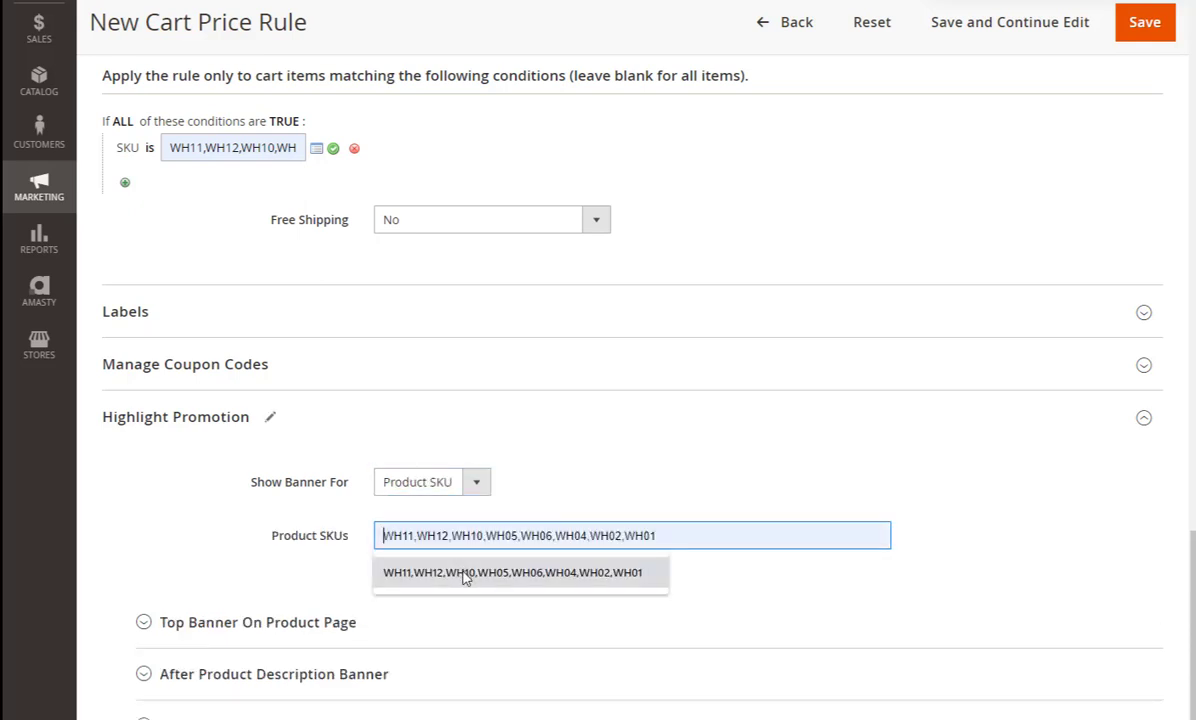
click(463, 573)
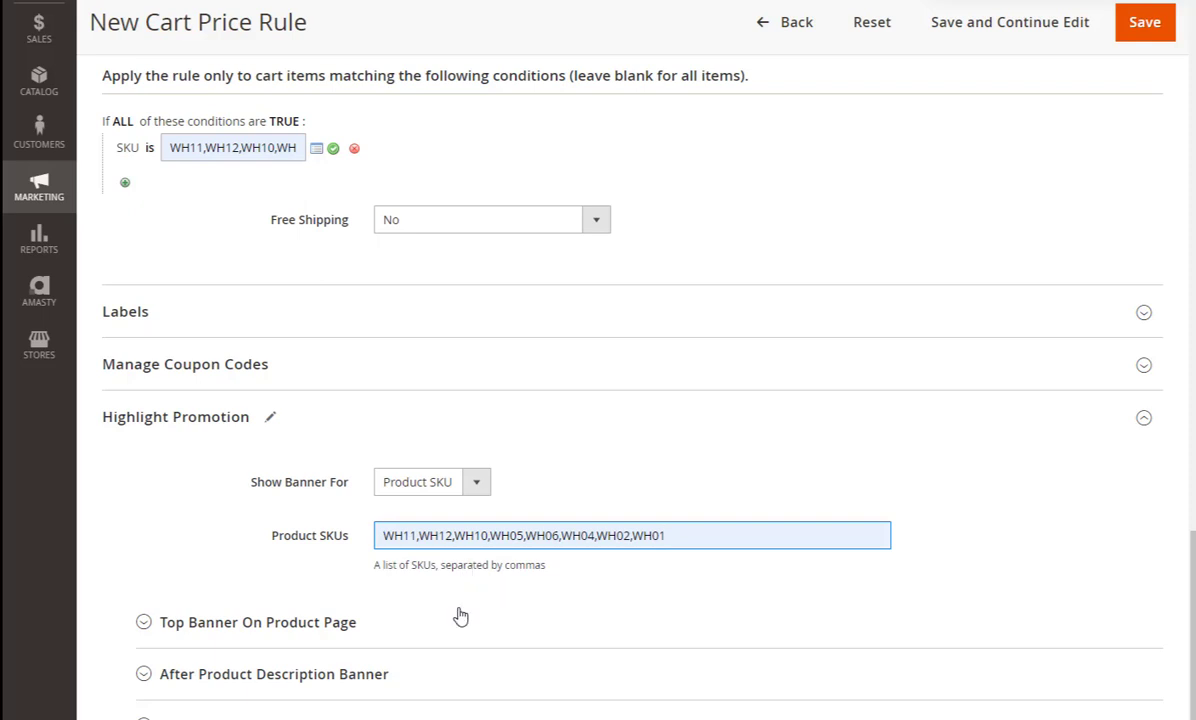
Step: Set the after-description banner alt and hover text to '25% off for each second hoodie!' and save
click(145, 676)
scroll(147, 683, down, 3)
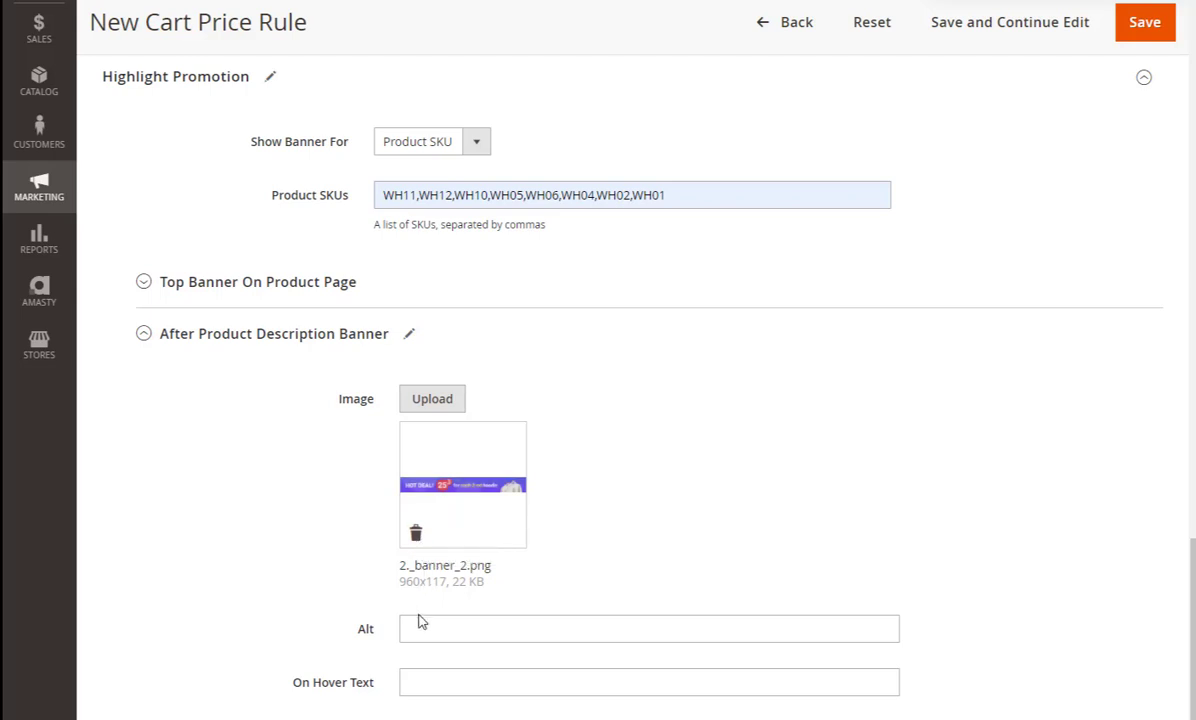
scroll(418, 570, down, 1)
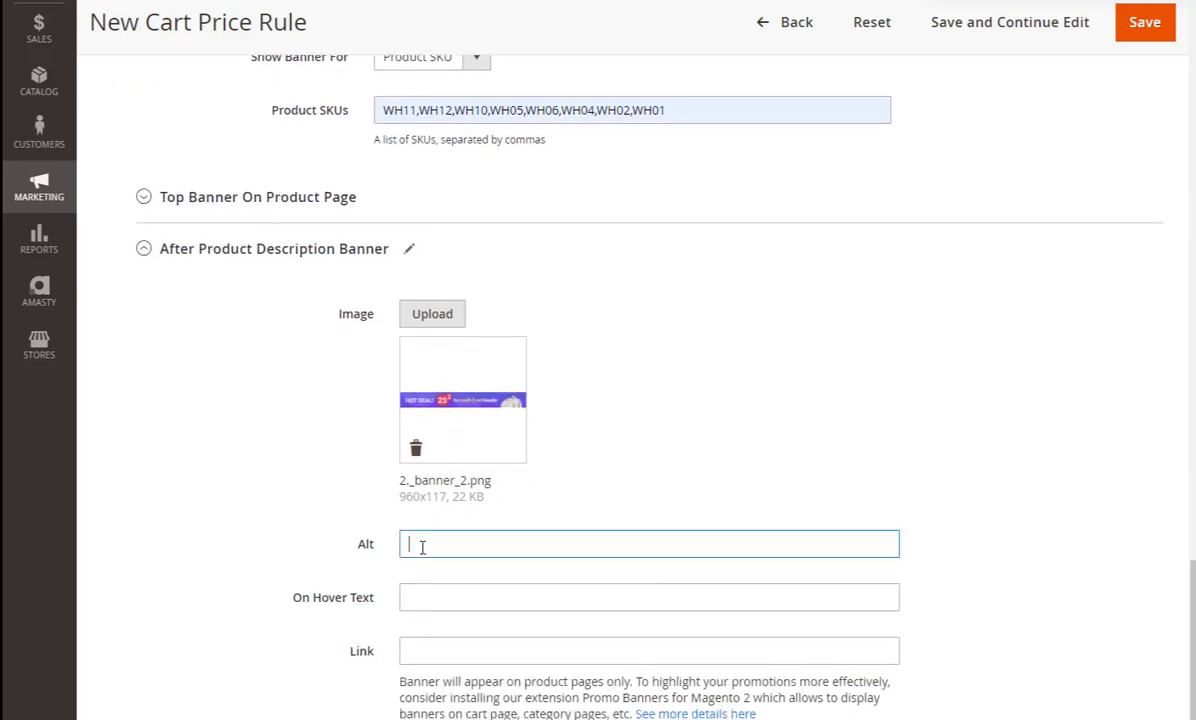
text(25% off for each second hoodie!)
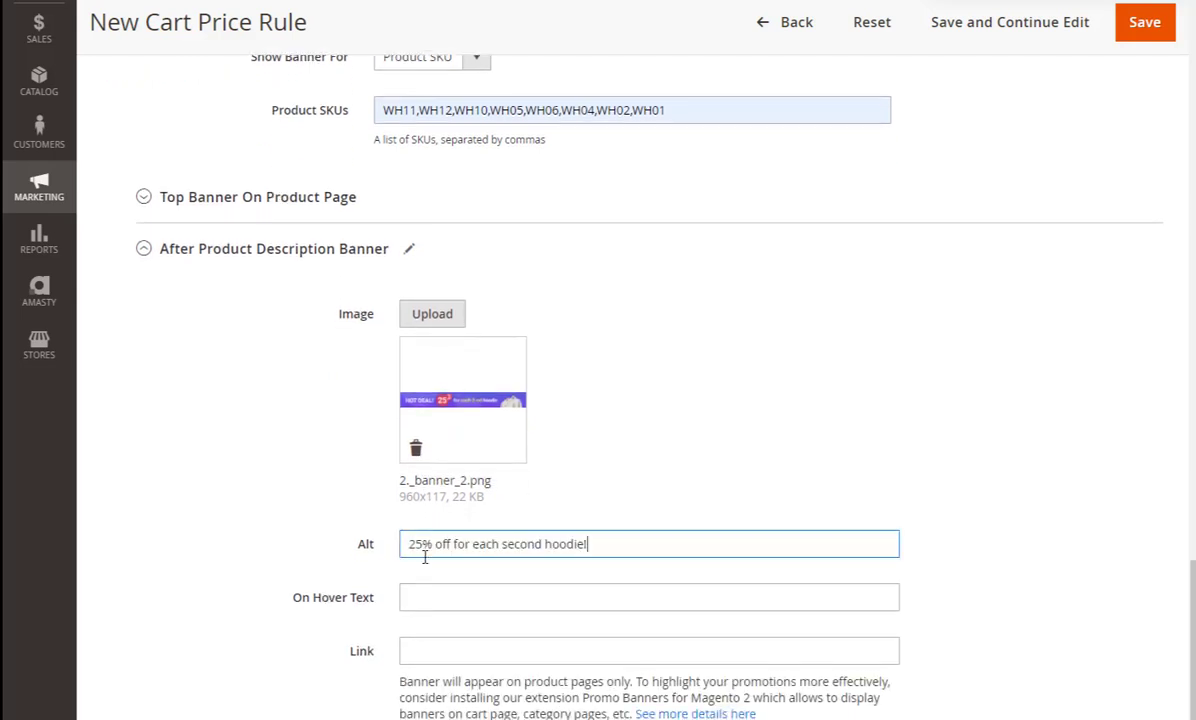
click(420, 597)
text(25% off for each second hoodie!)
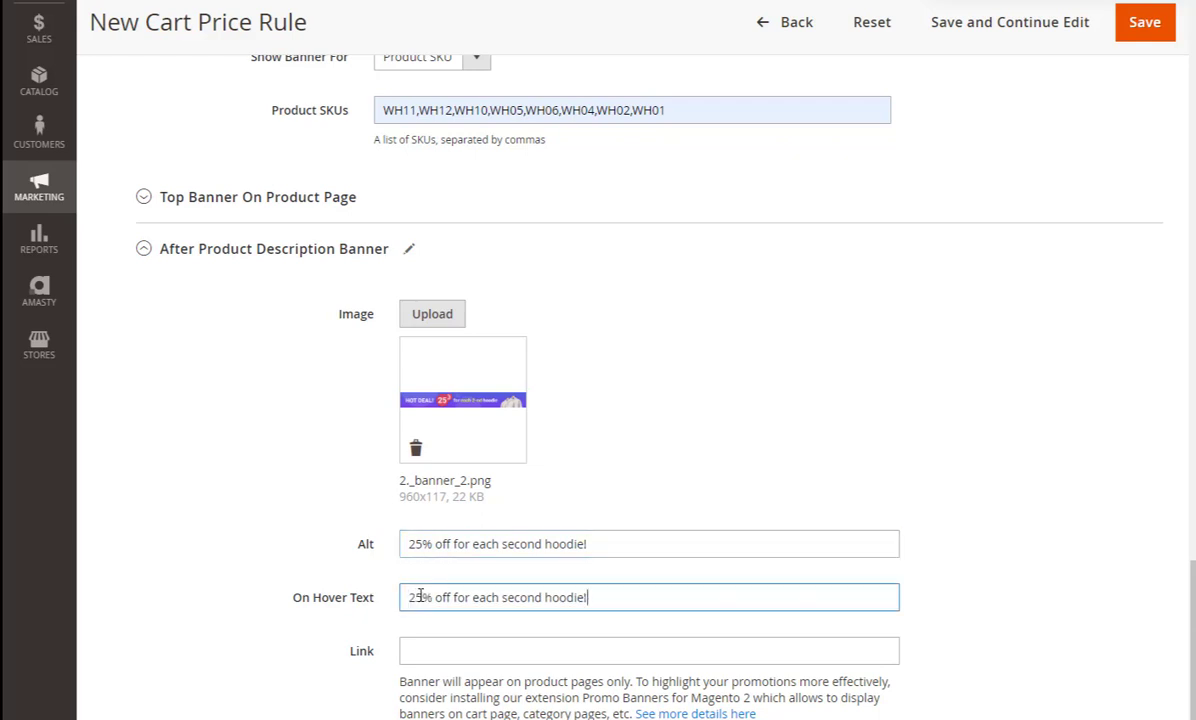
scroll(407, 592, down, 3)
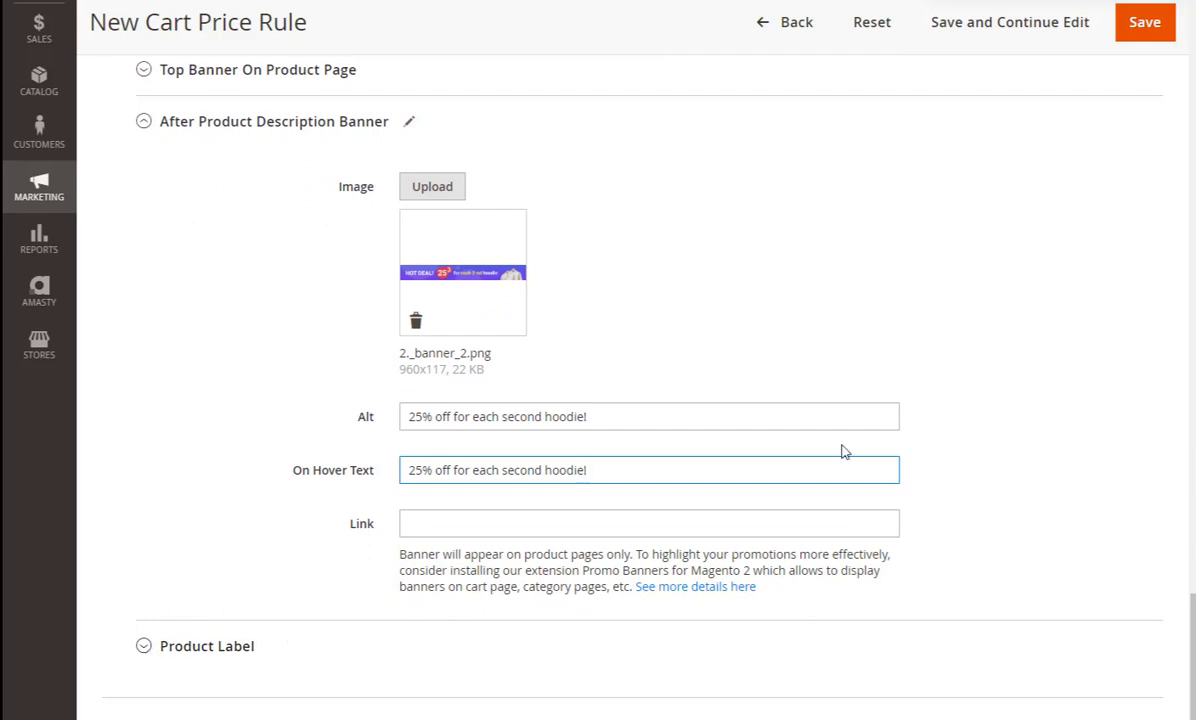
click(1137, 30)
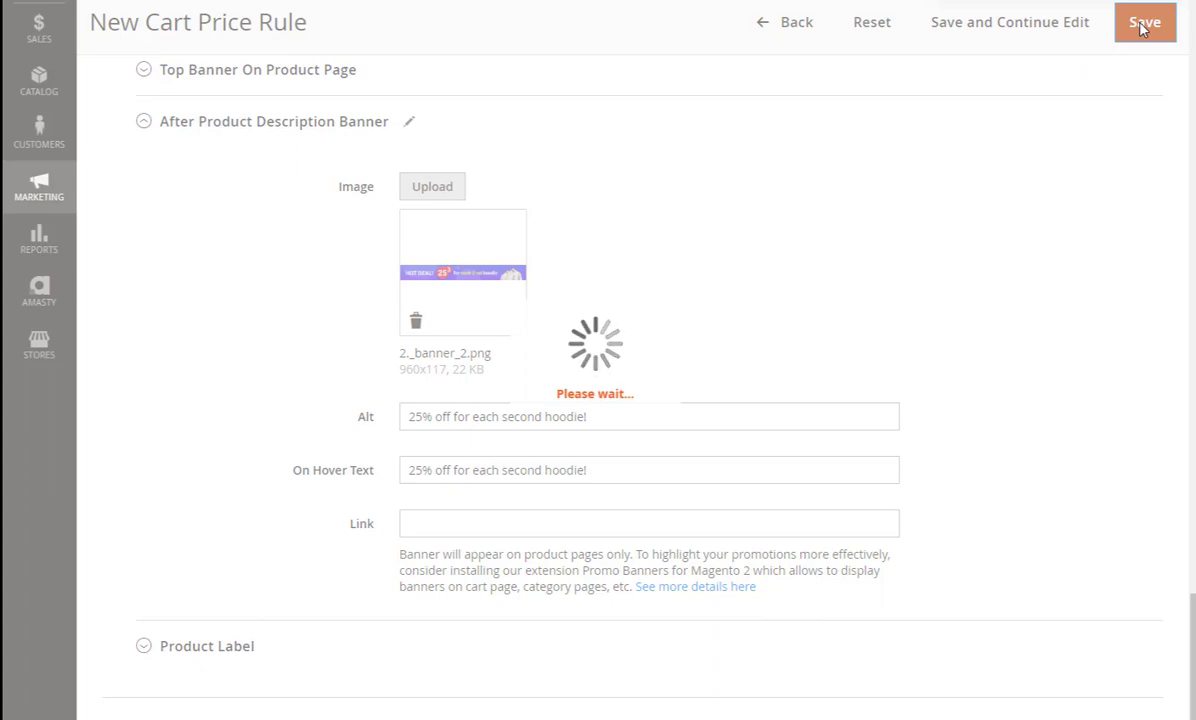
Step: Open the Eos V-Neck Hoodie product page from Women > Hoodies & Sweatshirts
scroll(895, 360, down, 2)
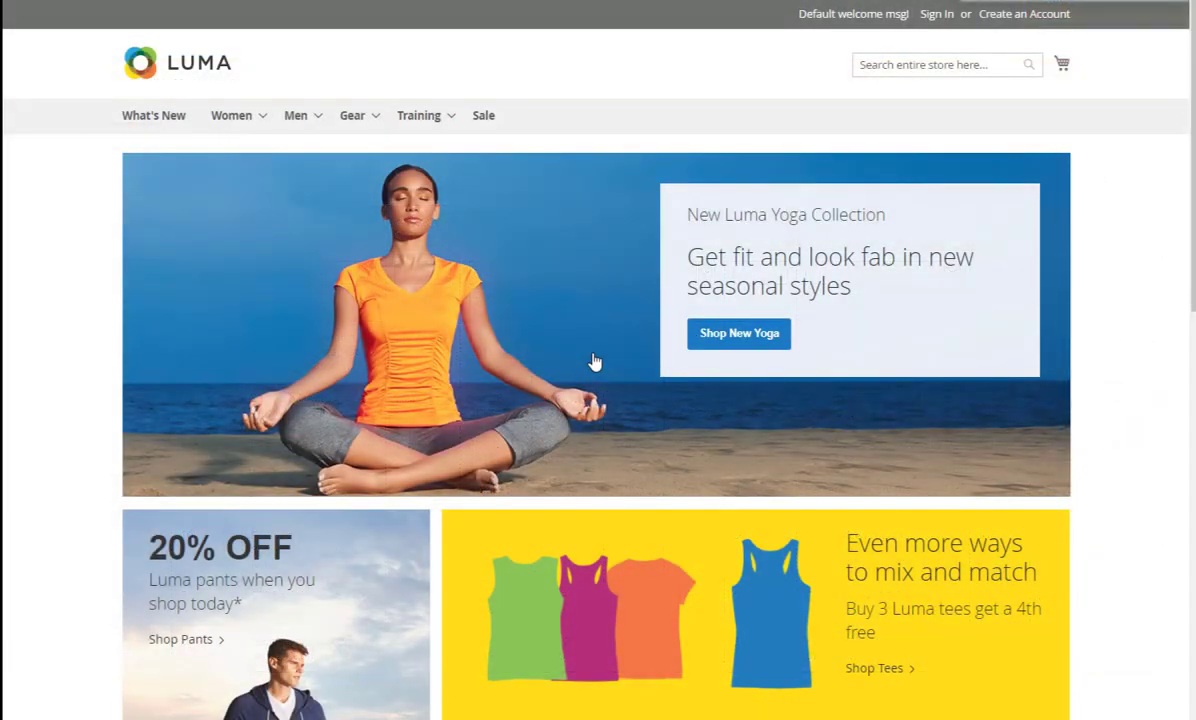
mouse_move(238, 118)
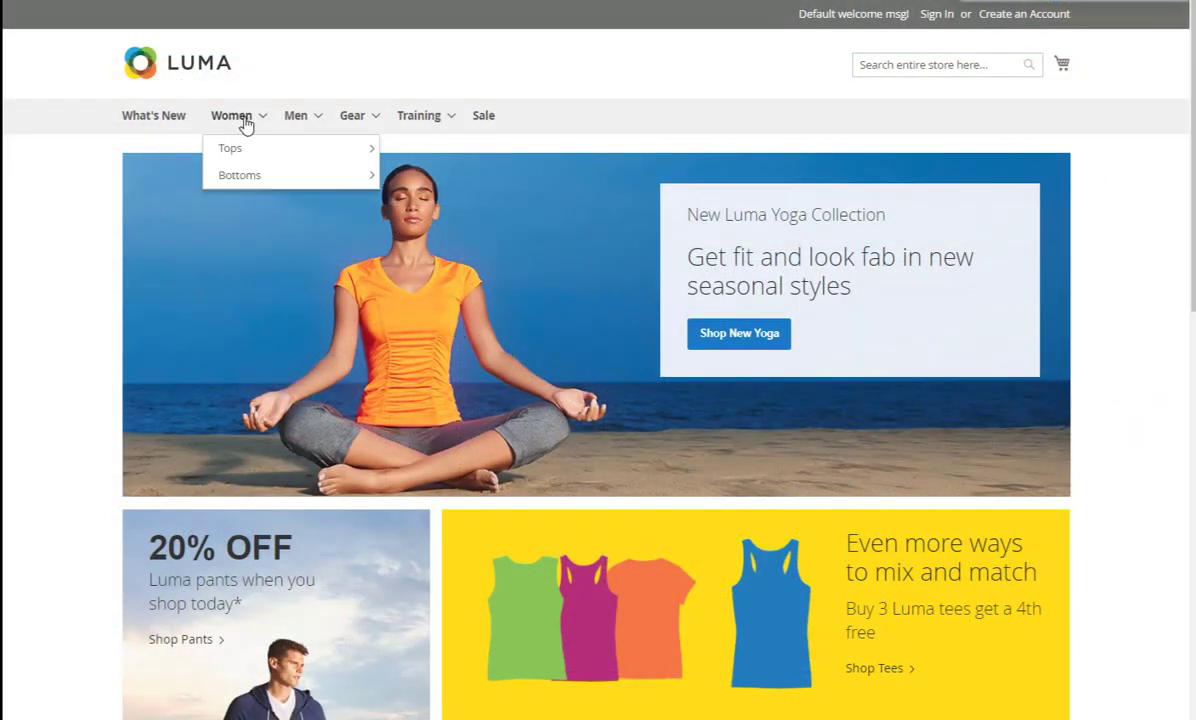
mouse_move(254, 149)
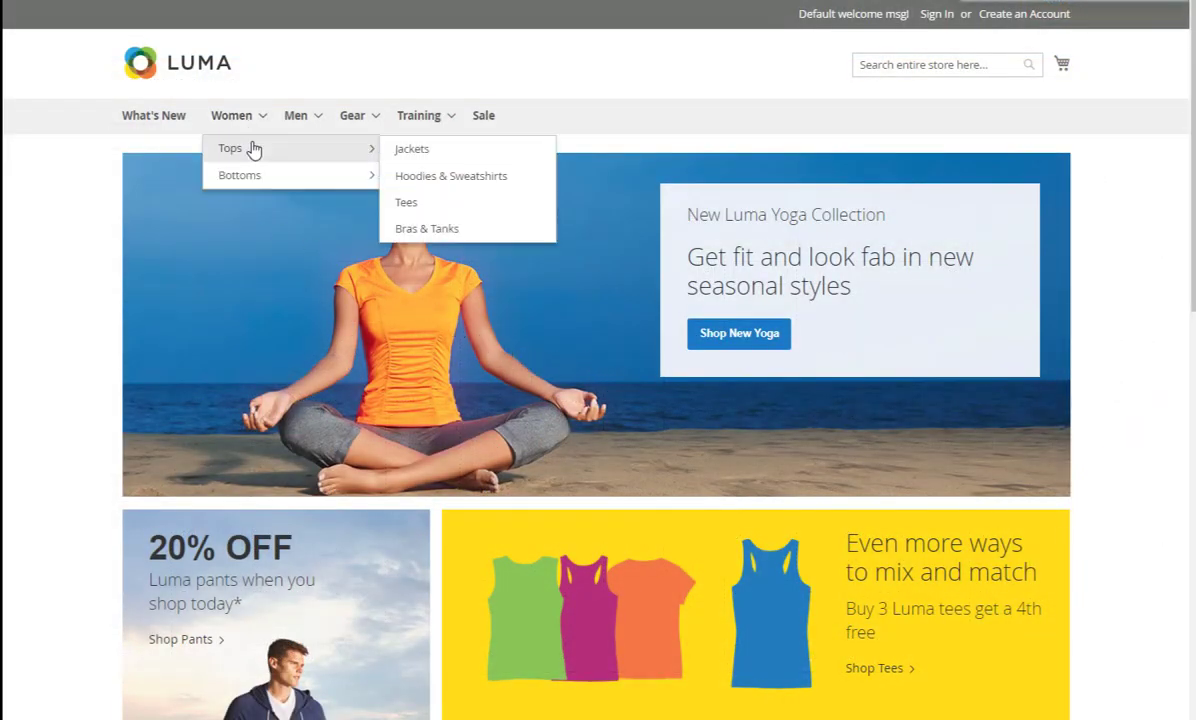
click(418, 187)
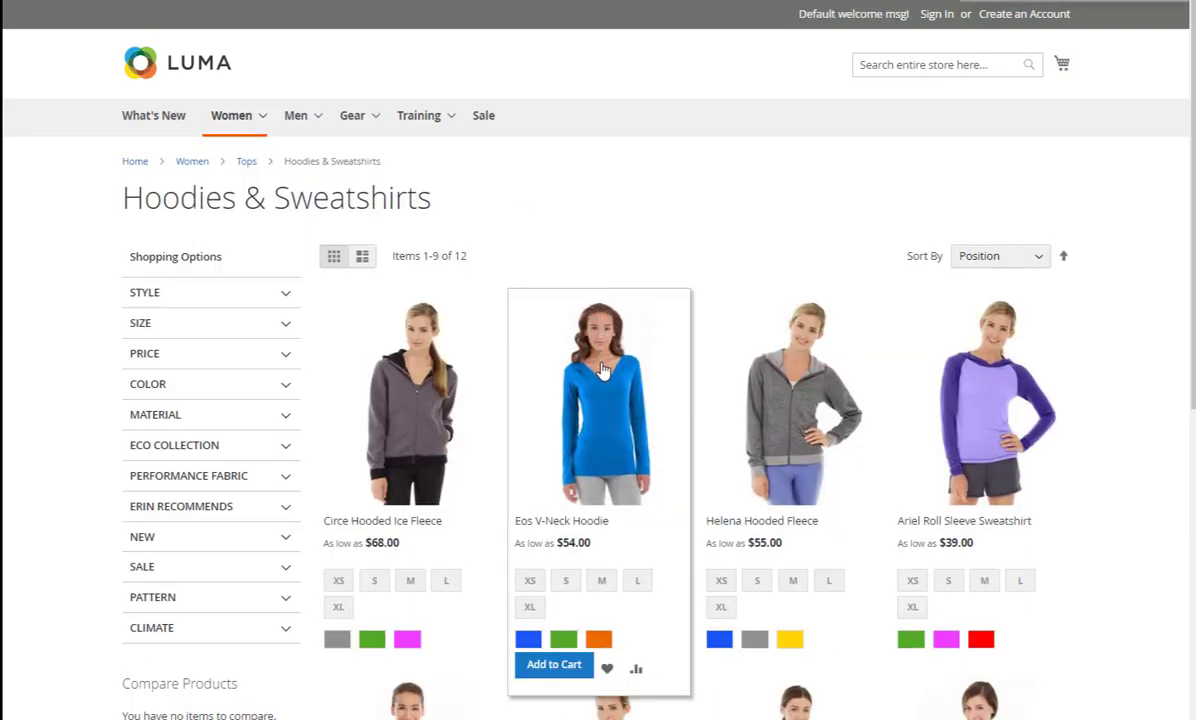
click(603, 373)
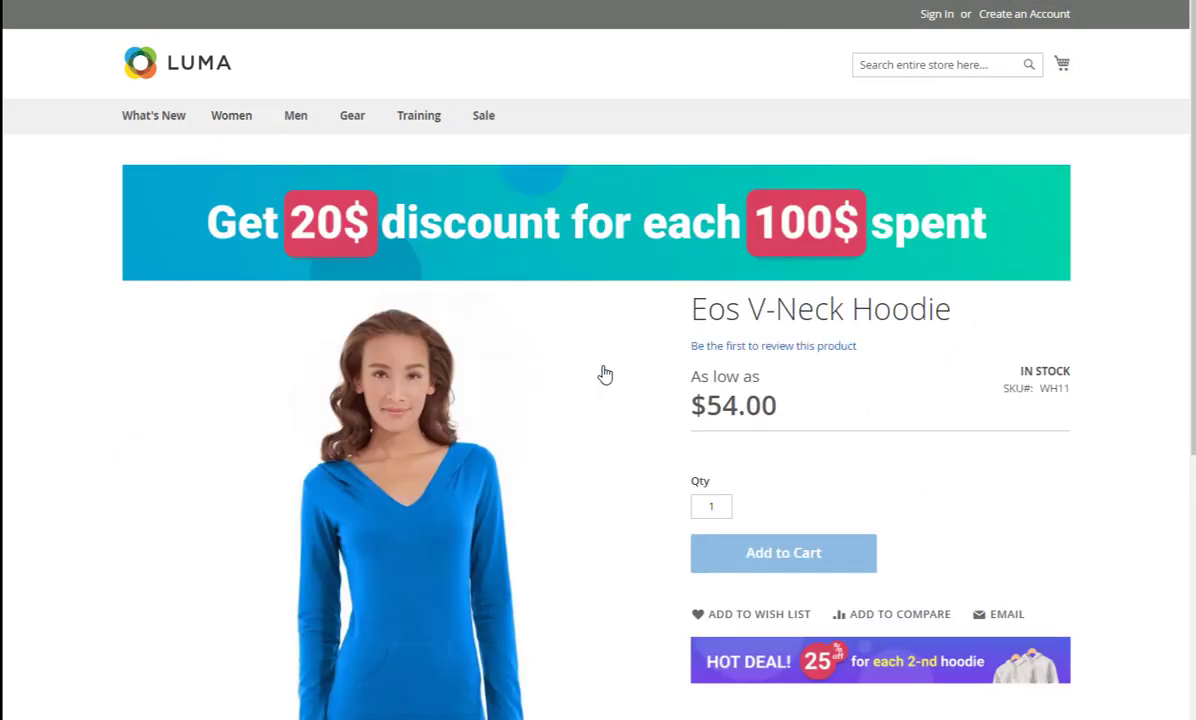
Step: Add 2 Eos V-Neck Hoodies in Blue, size M, to the cart
scroll(604, 373, down, 3)
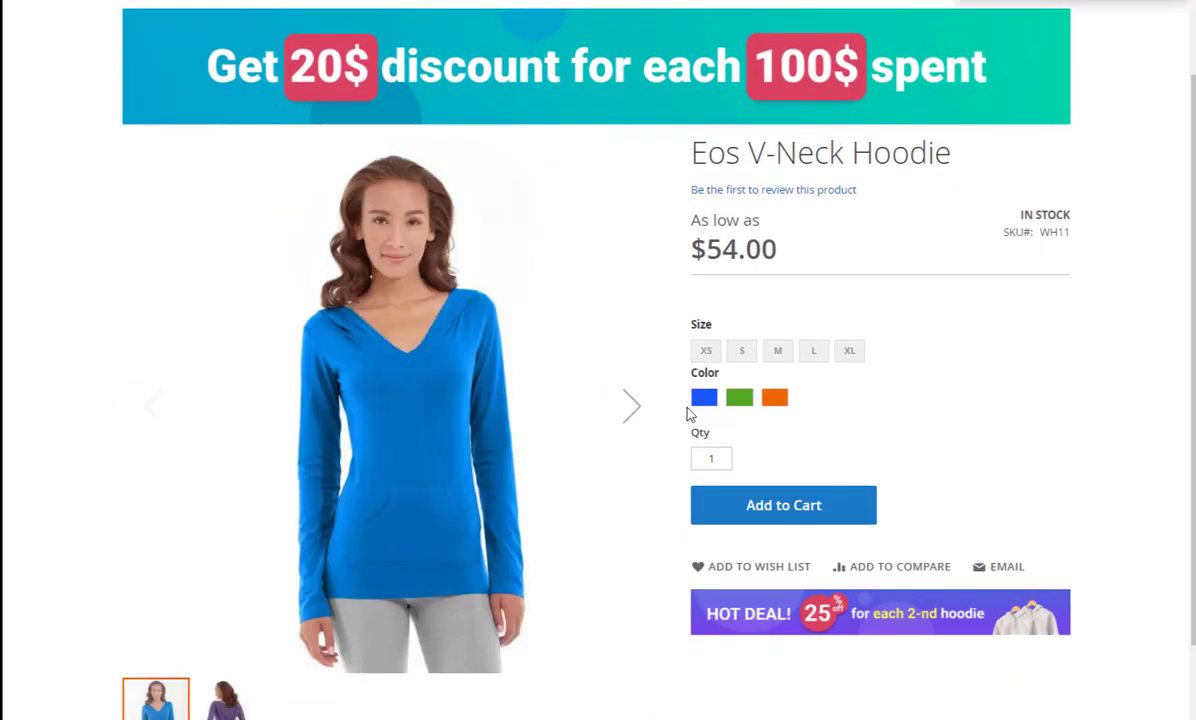
double_click(711, 459)
text(2)
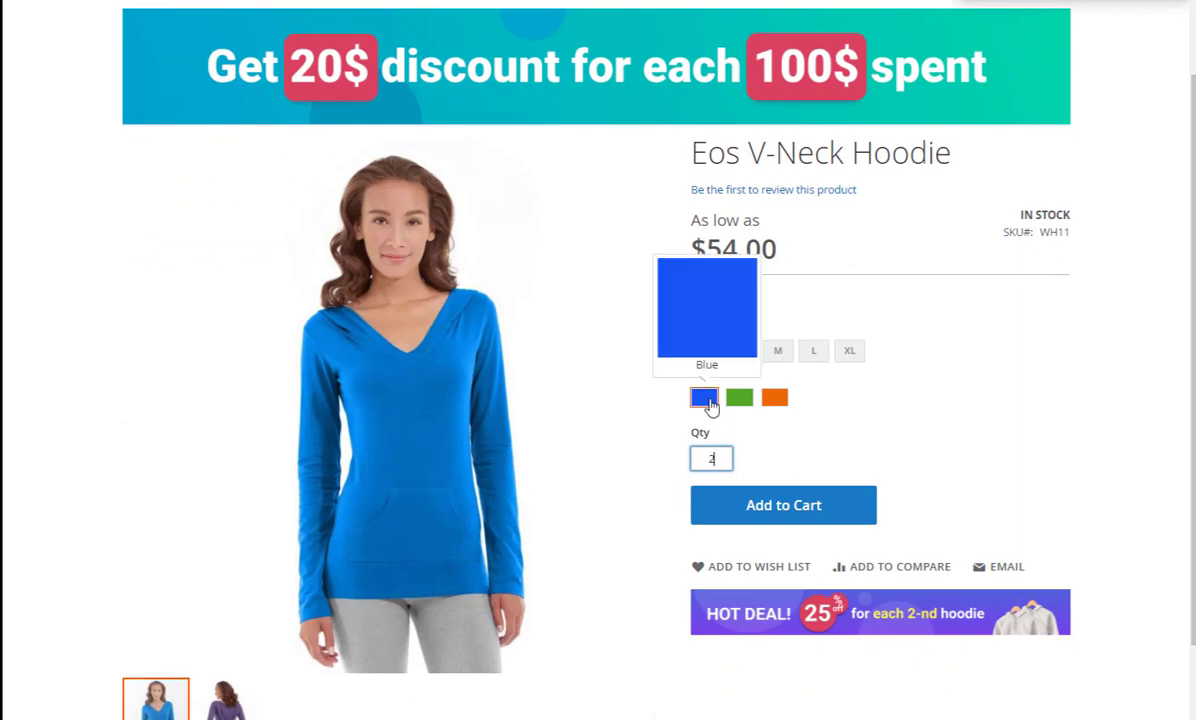
click(704, 397)
click(777, 351)
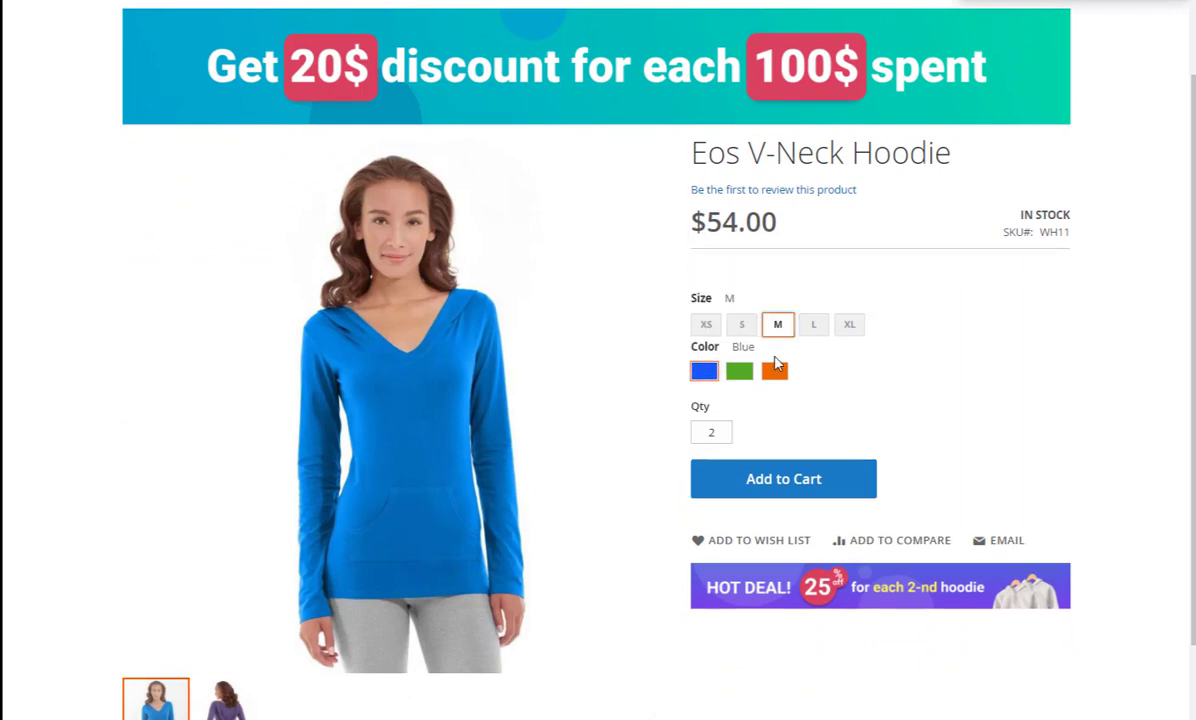
click(797, 485)
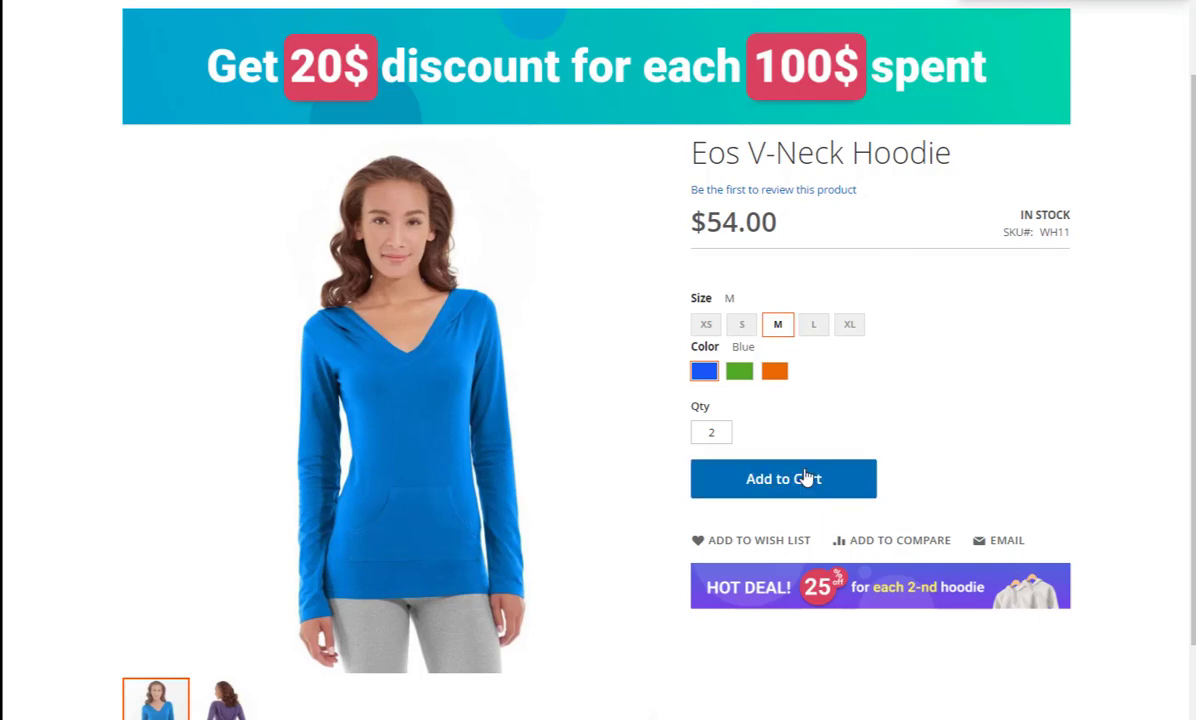
scroll(806, 477, up, 3)
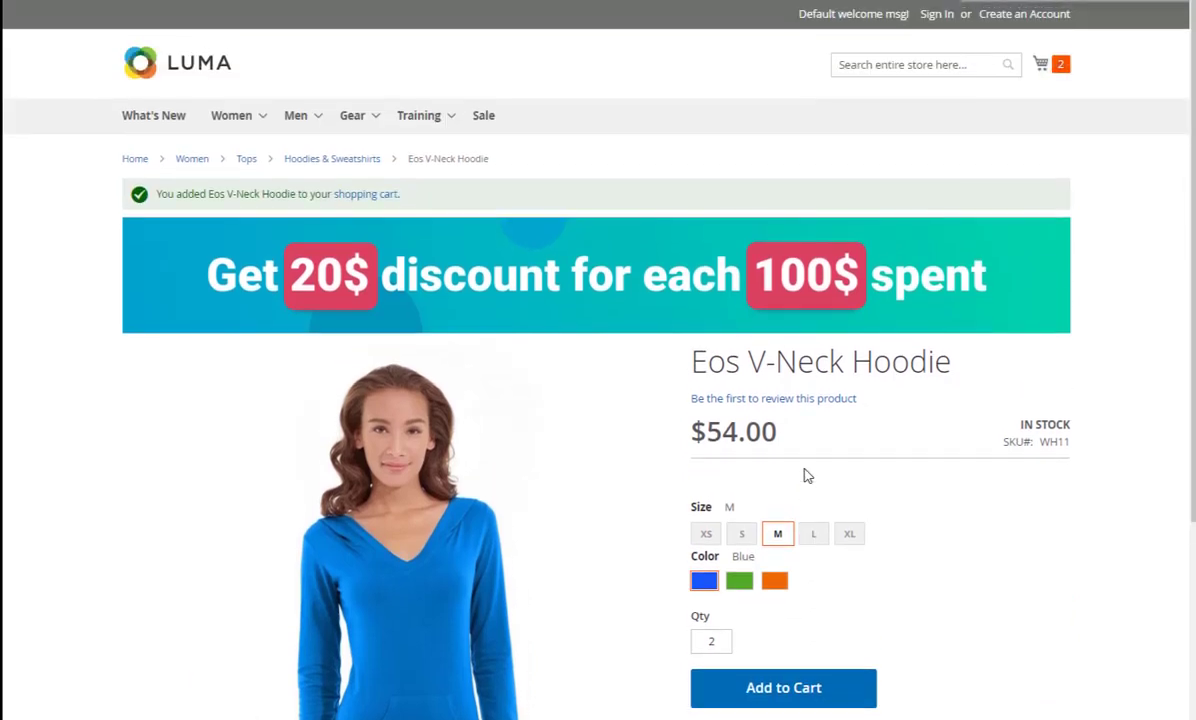
Step: Open the full shopping cart from the mini-cart to review the $13.50 hoodie discount
click(1062, 64)
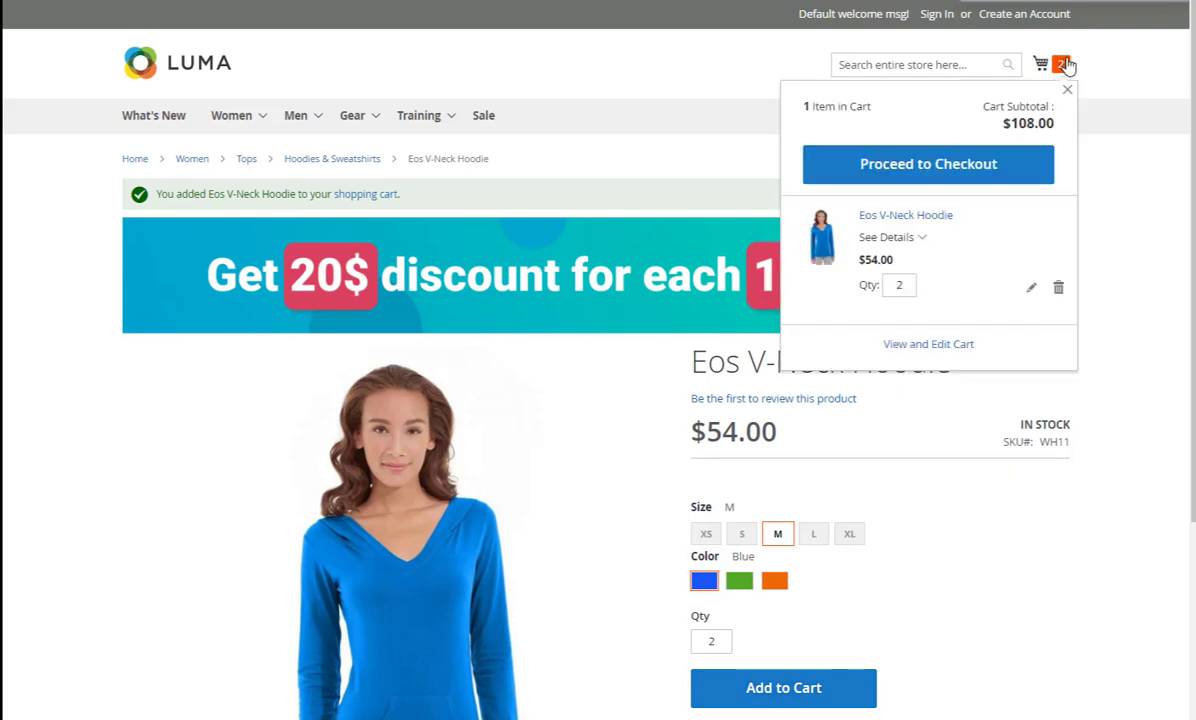
click(958, 344)
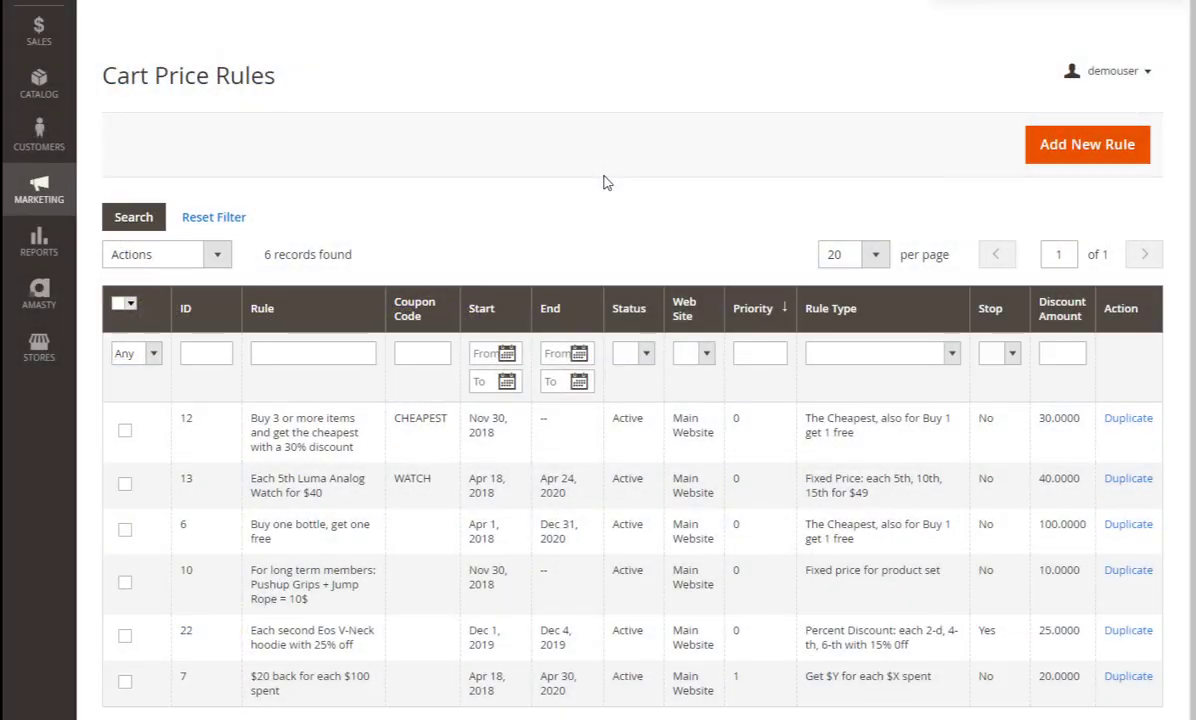
Step: Duplicate the Eos V-Neck hoodie rule and paste the bag rule name as name and description
click(125, 637)
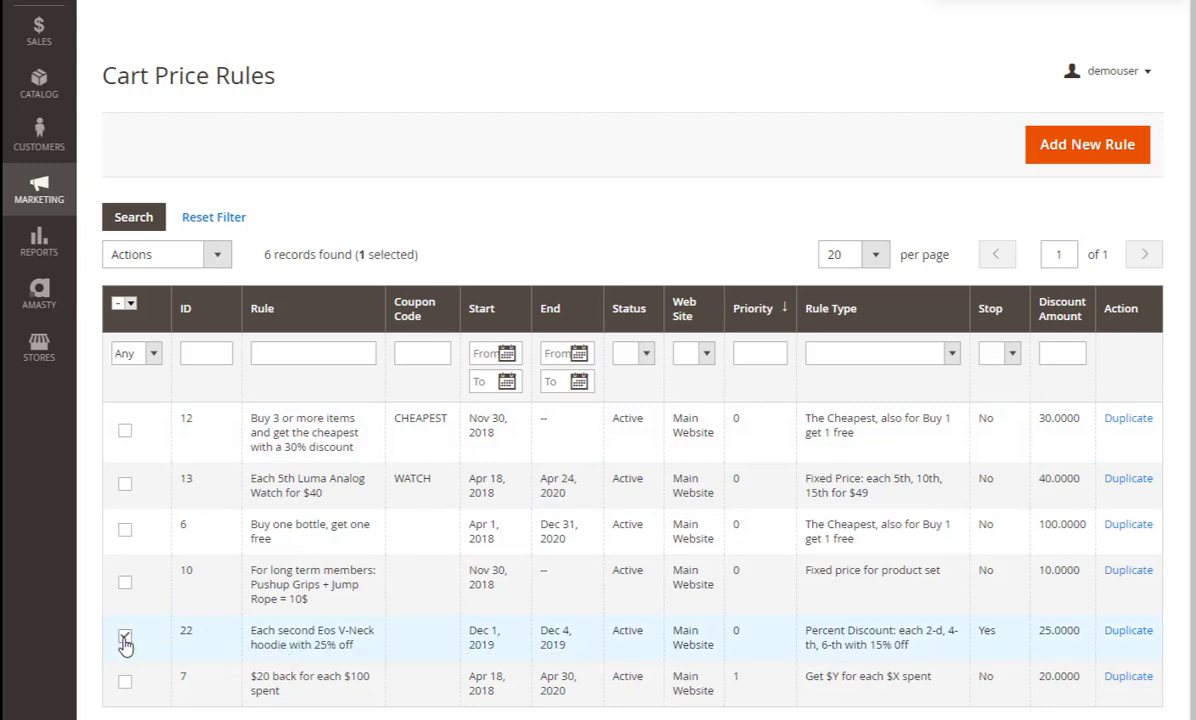
click(1128, 638)
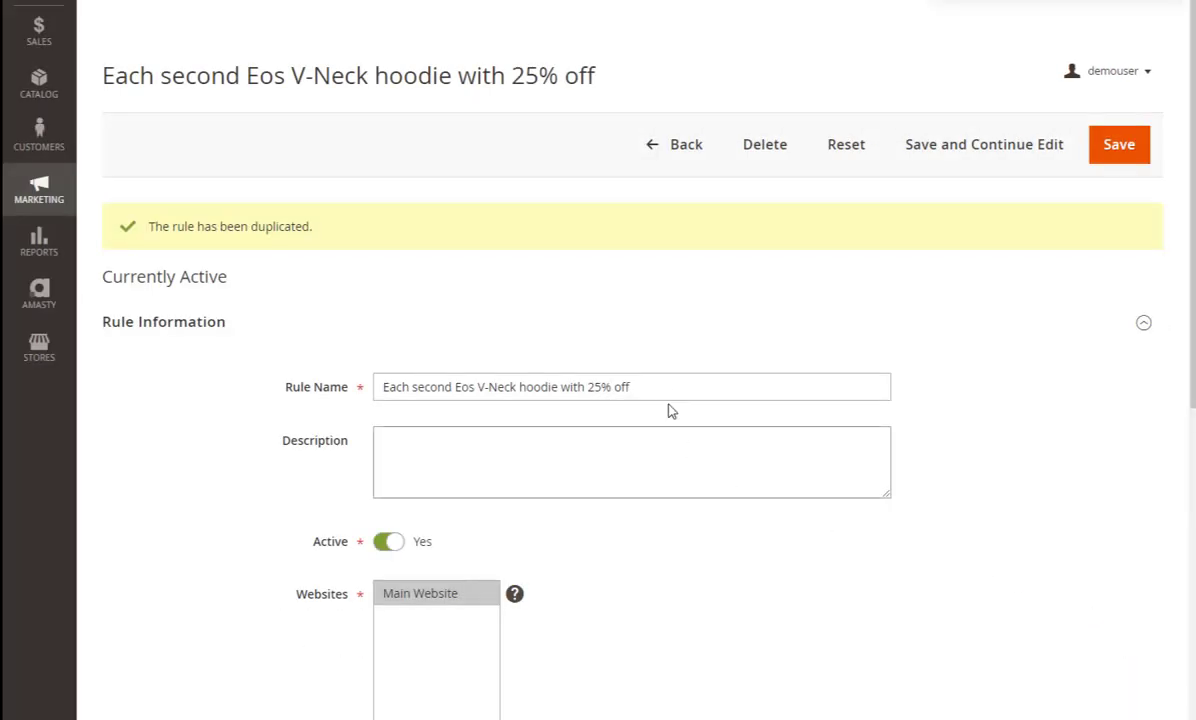
drag(665, 390, 328, 402)
text(Each 3rd bag with $20 discount)
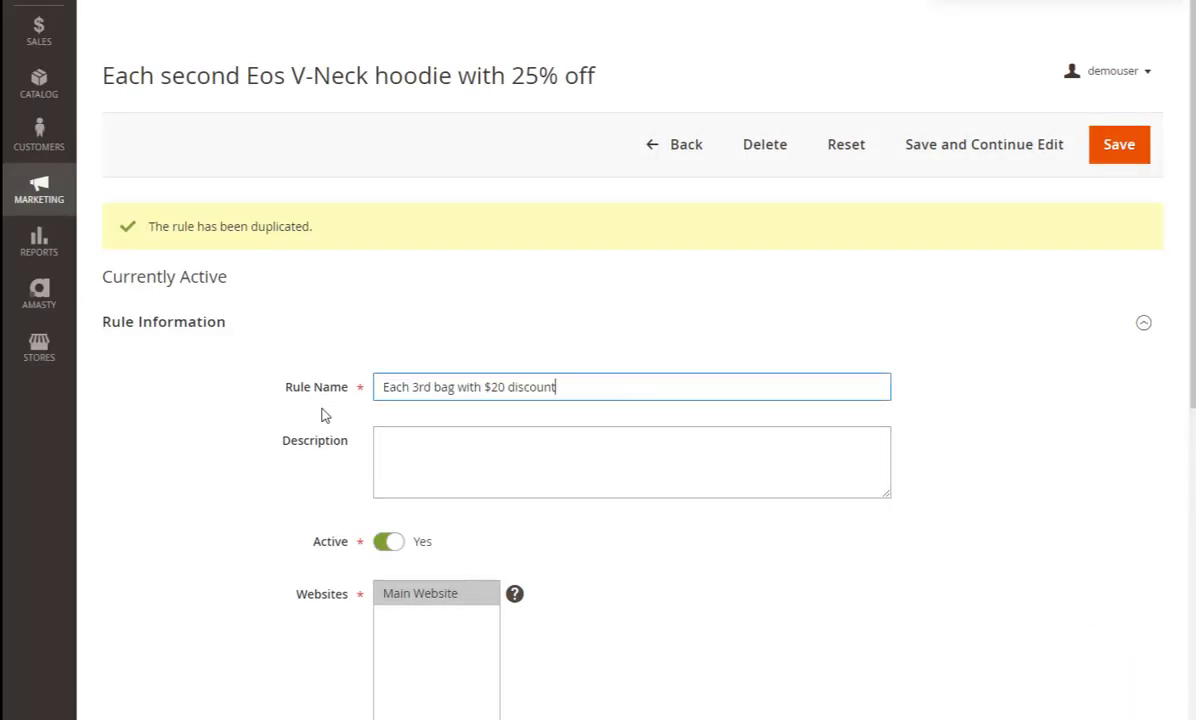
click(446, 459)
text(Each 3rd bag with $20 discount)
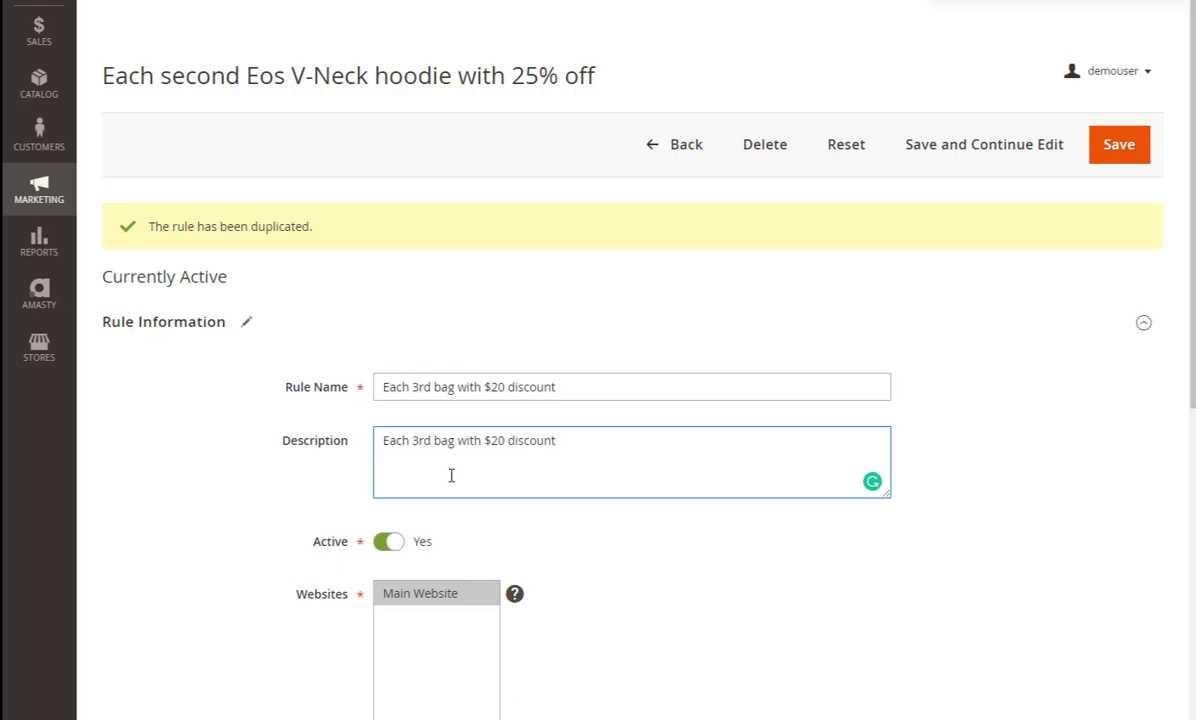
Step: Exclude the Wholesale group and require the specific coupon code BAGS2019
scroll(451, 475, down, 4)
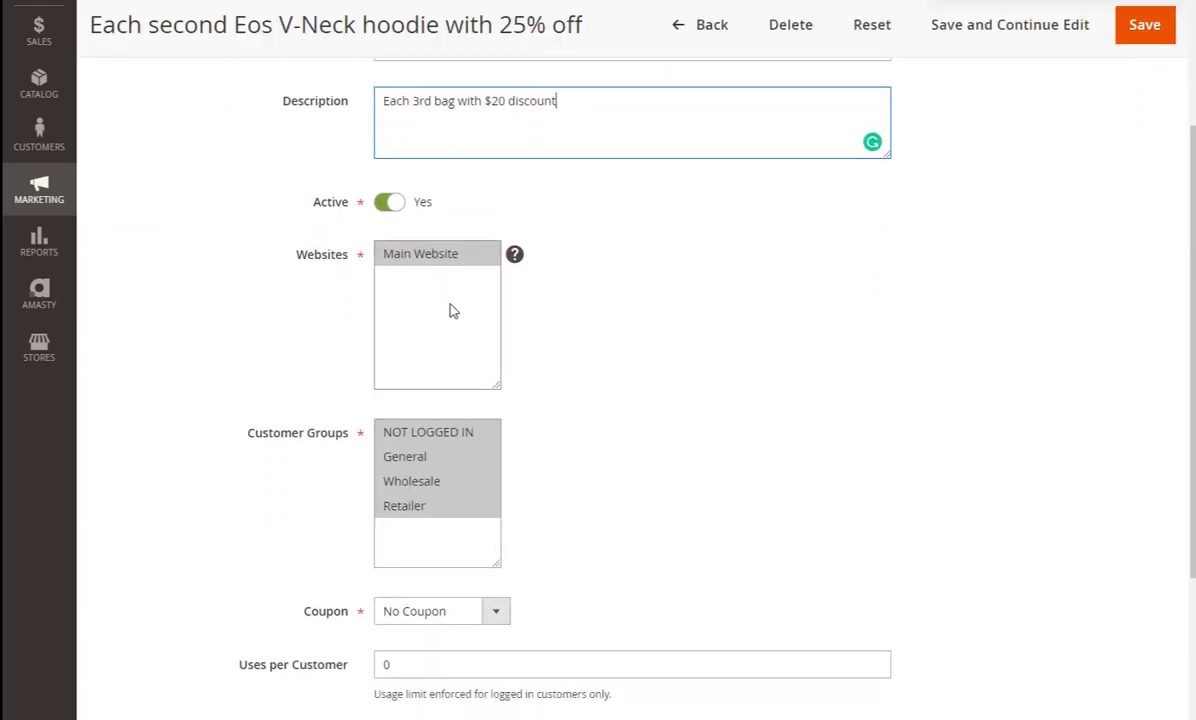
ctrl+click(417, 487)
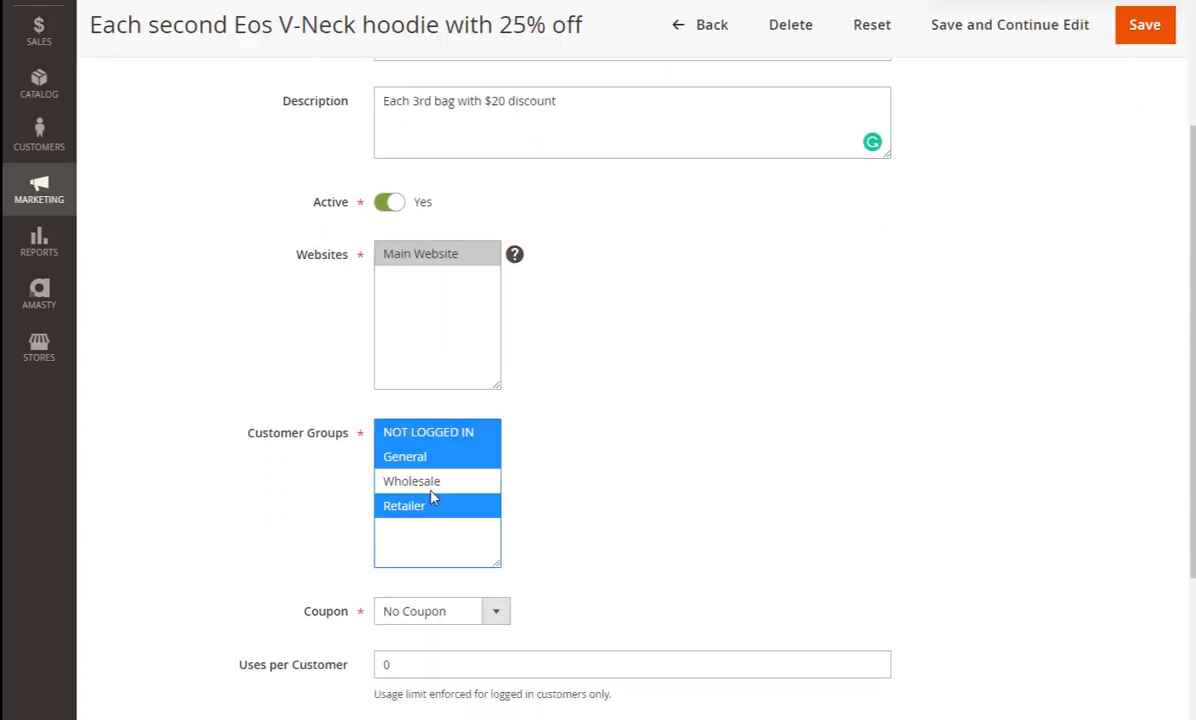
scroll(433, 497, down, 3)
click(495, 356)
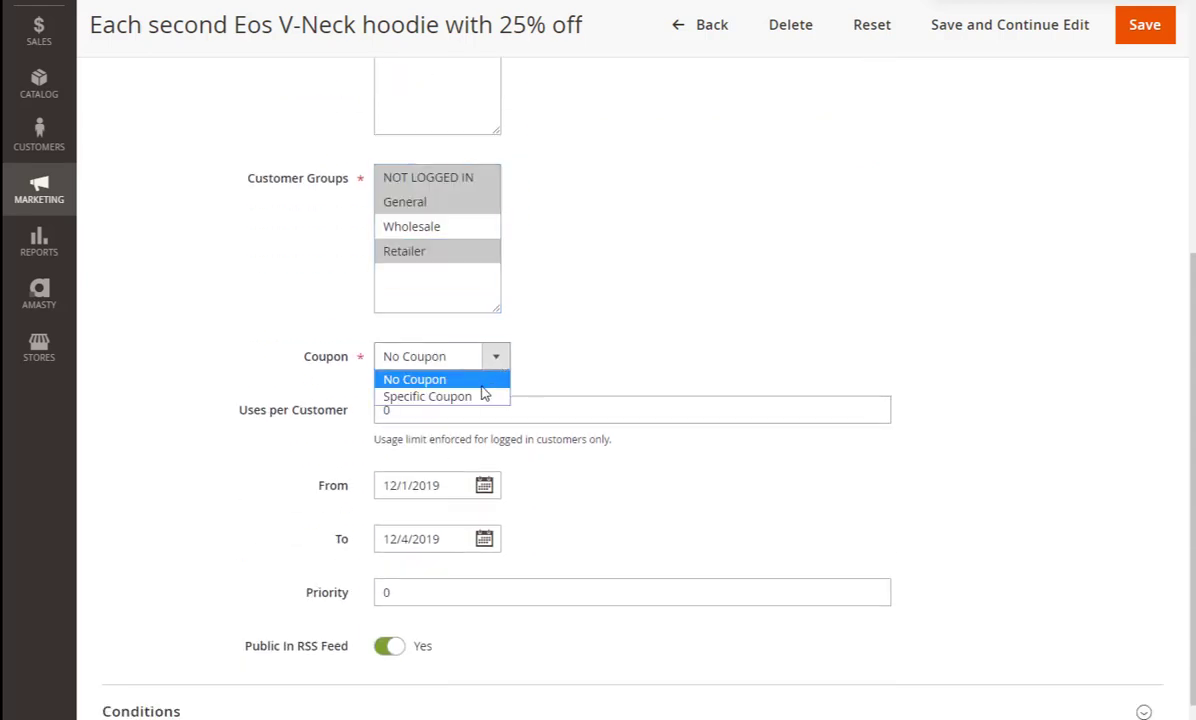
click(477, 397)
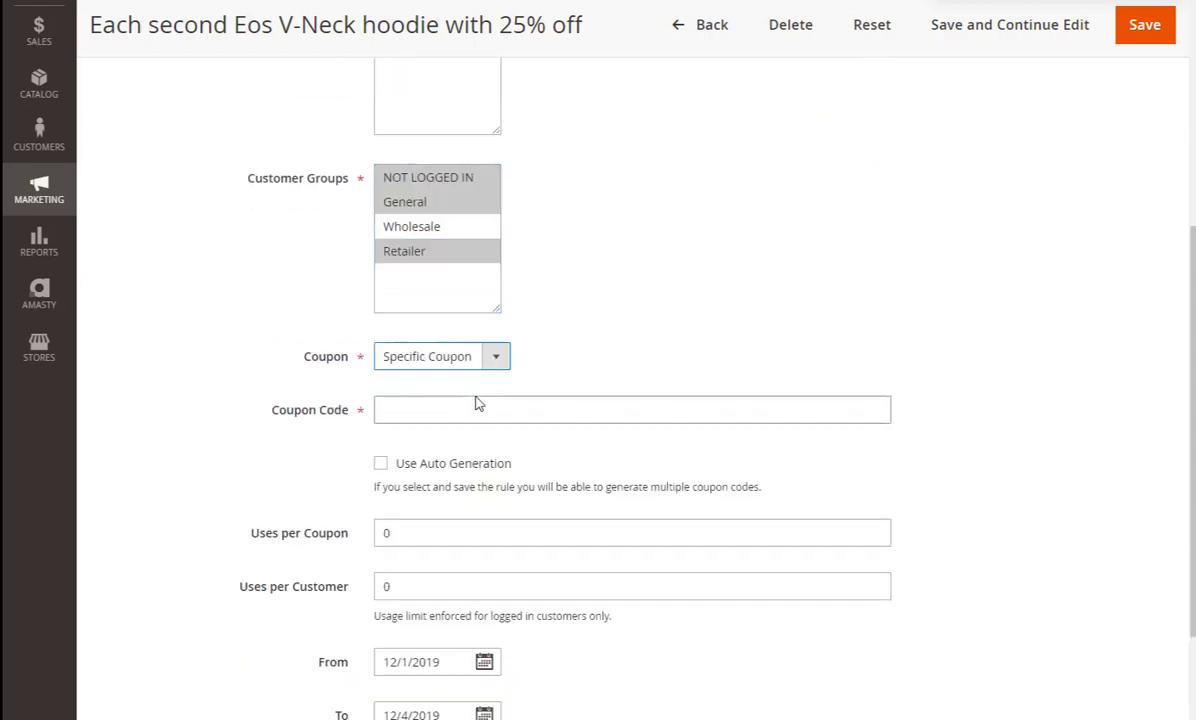
click(467, 410)
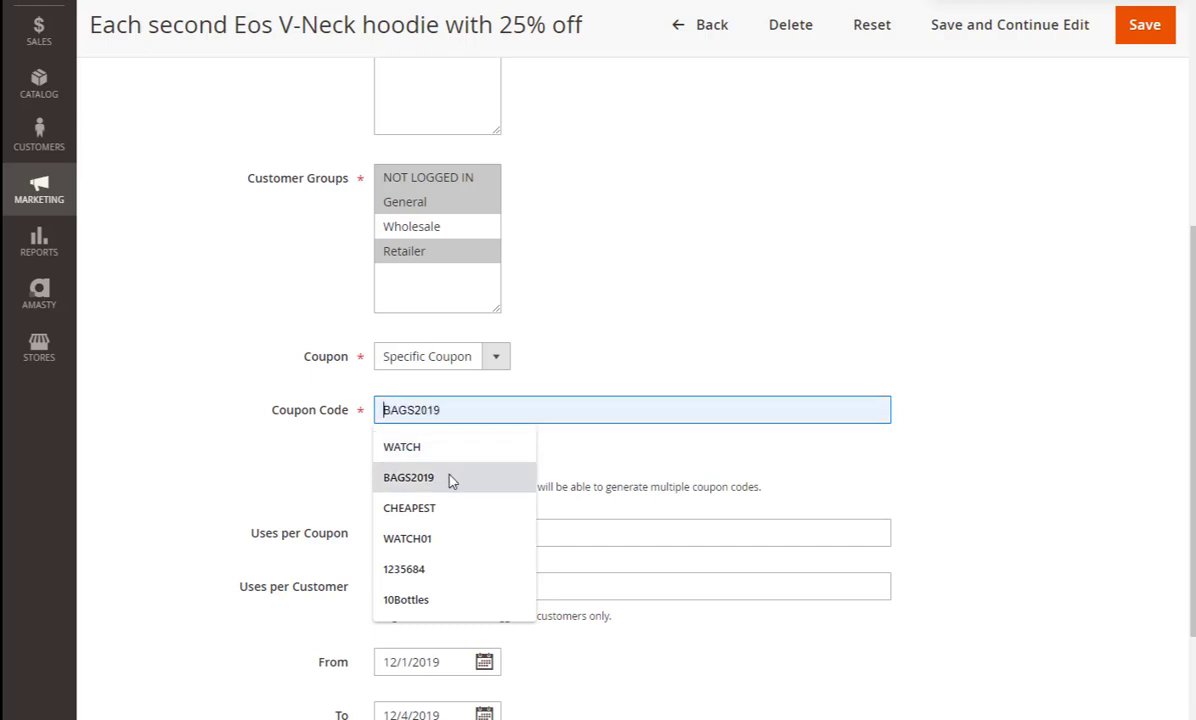
click(456, 480)
Step: Set 3 uses per coupon and per customer, dates 12/19–12/26/2019, and priority 1
scroll(453, 470, down, 3)
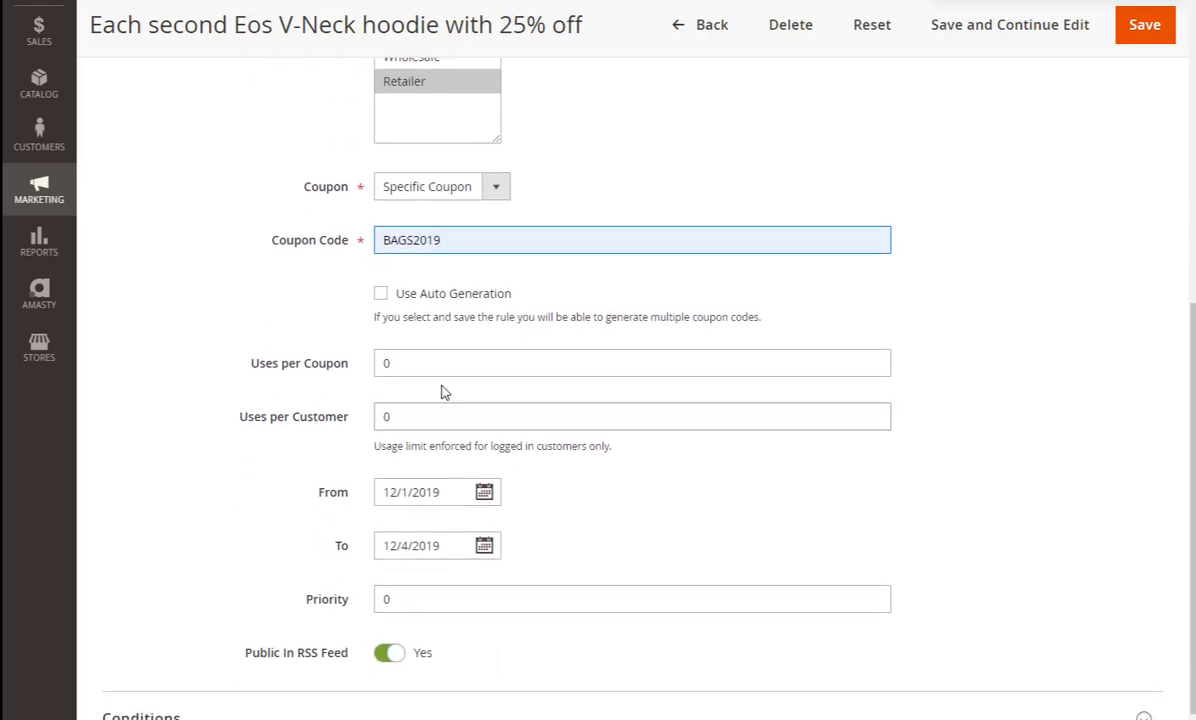
drag(395, 363, 367, 366)
text(3)
drag(414, 416, 366, 416)
text(3)
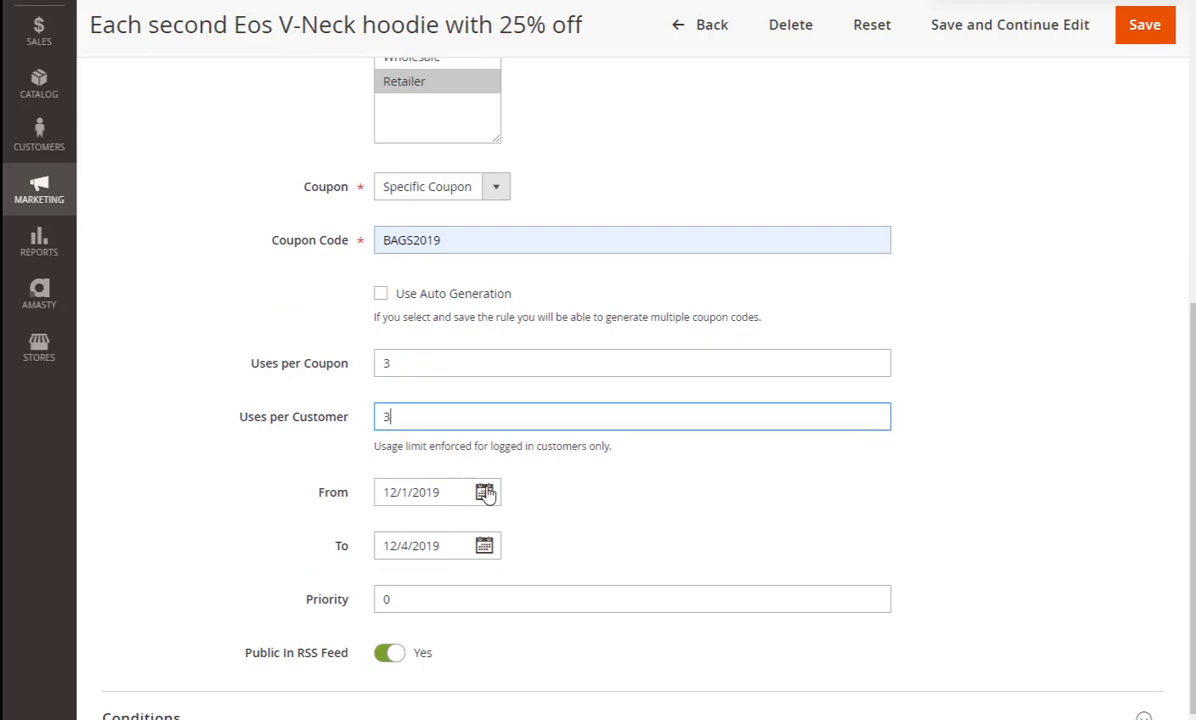
click(484, 492)
click(540, 671)
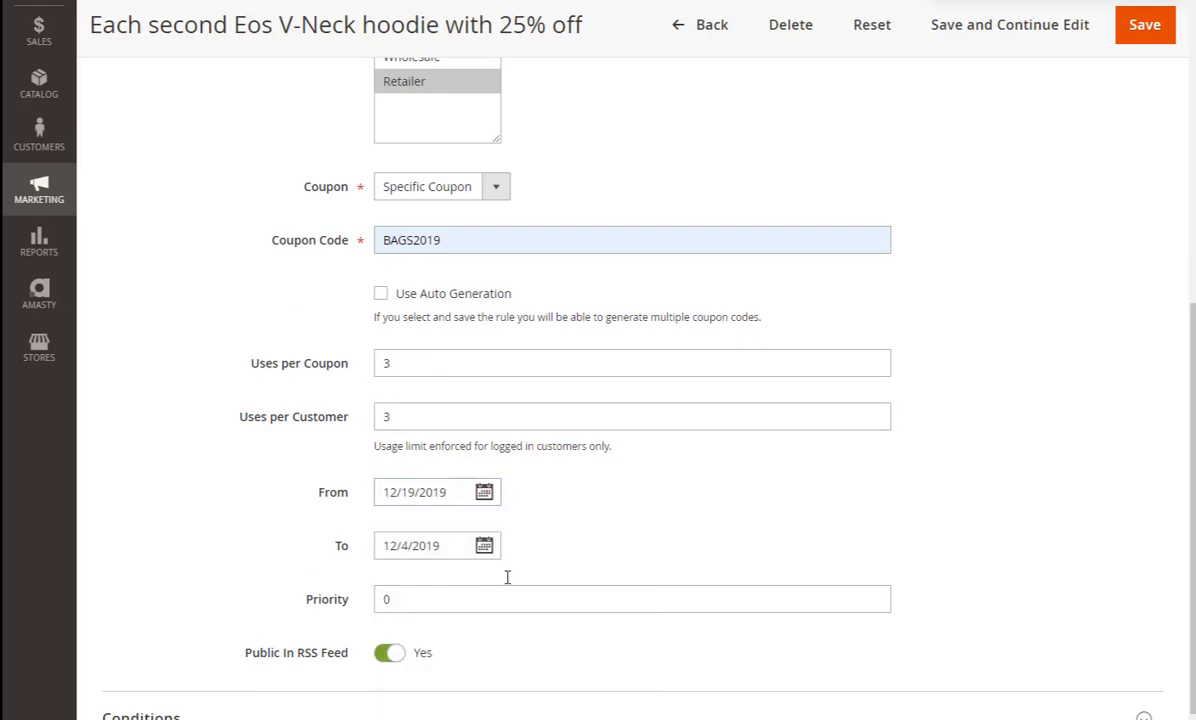
click(484, 545)
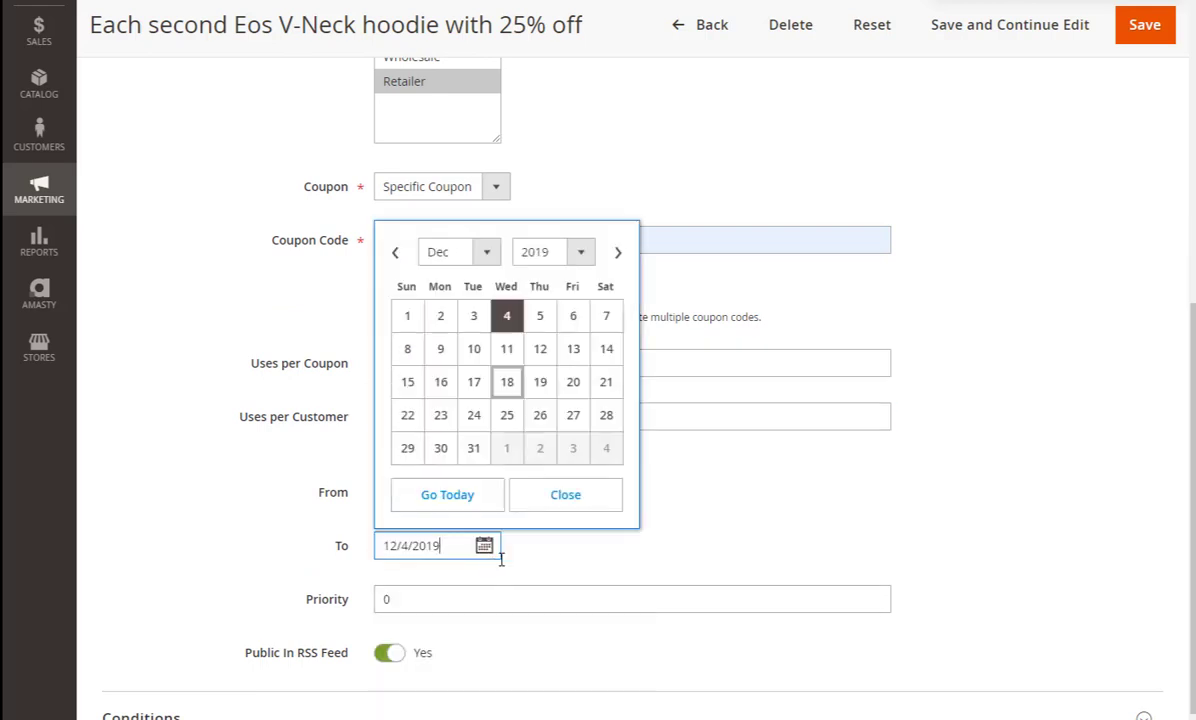
click(540, 415)
scroll(543, 419, down, 2)
drag(505, 428, 358, 428)
text(1)
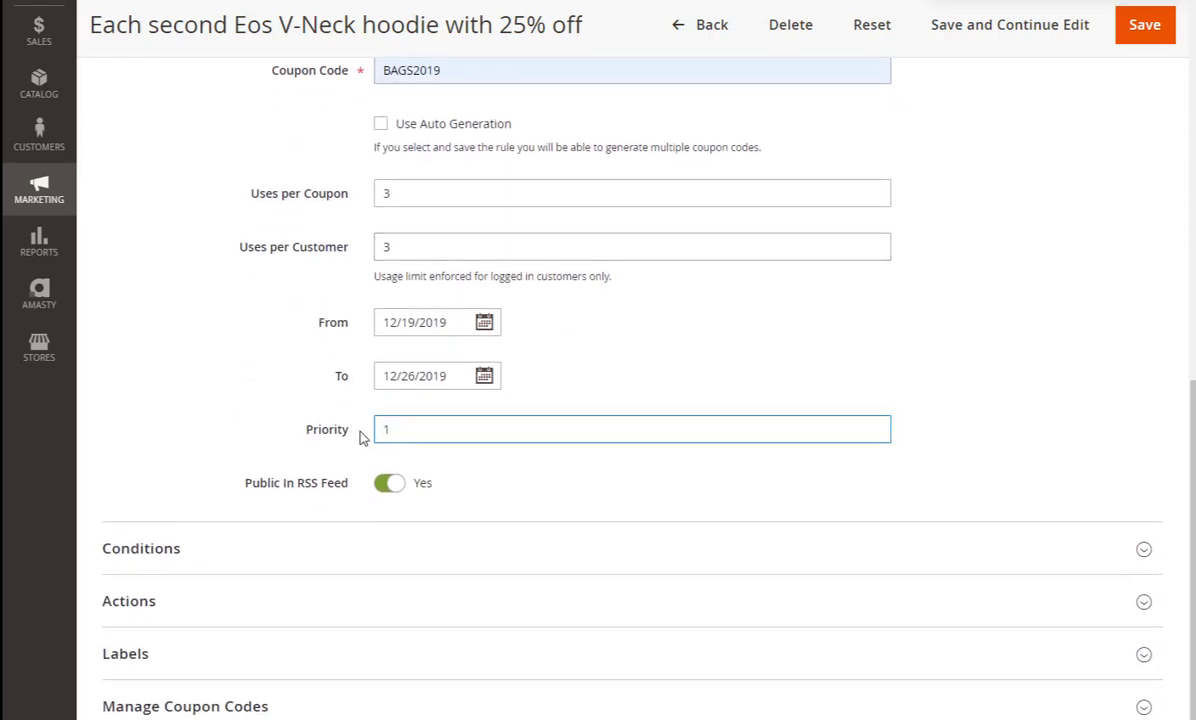
scroll(366, 462, down, 1)
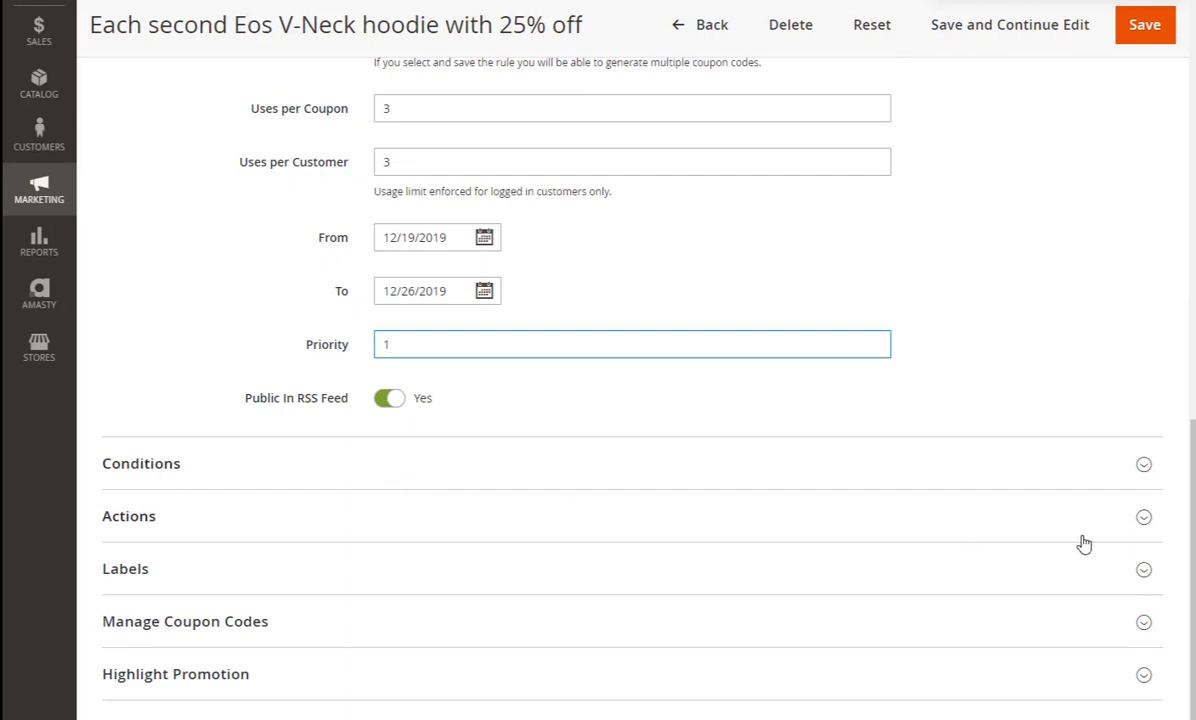
Step: Choose the fixed discount on each 3rd item: amount 20, maximum quantity 3, Each N-th 3
click(1148, 522)
scroll(1012, 537, down, 5)
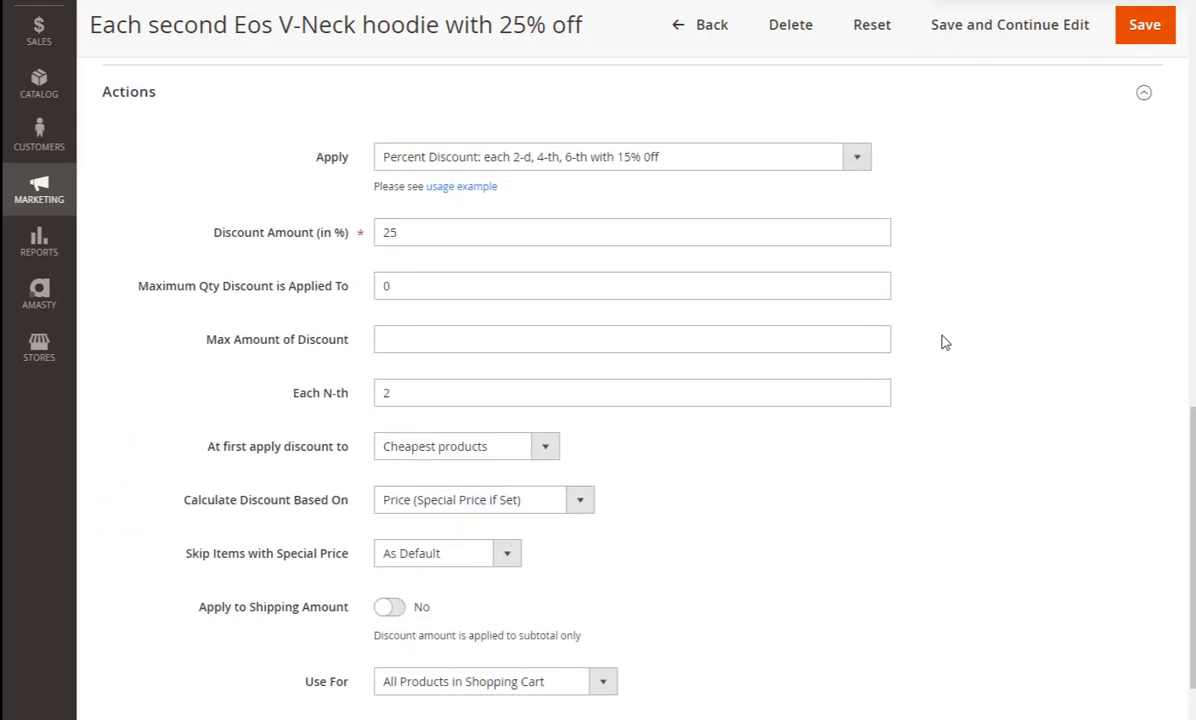
click(860, 158)
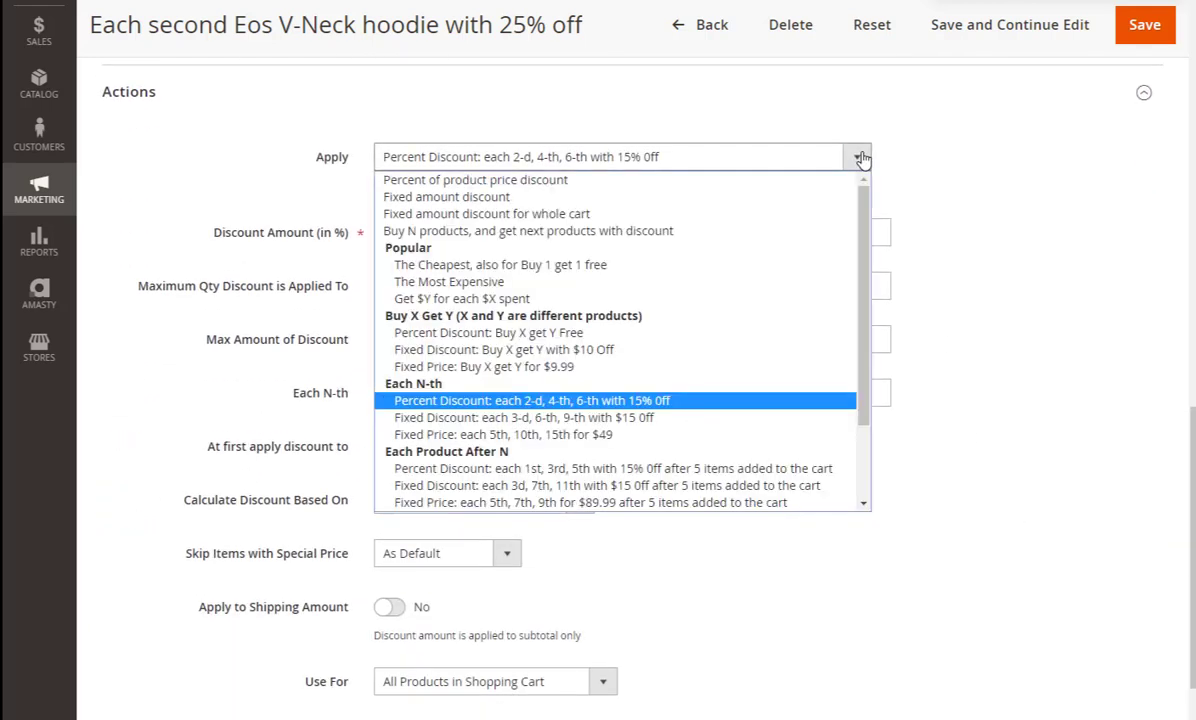
click(631, 418)
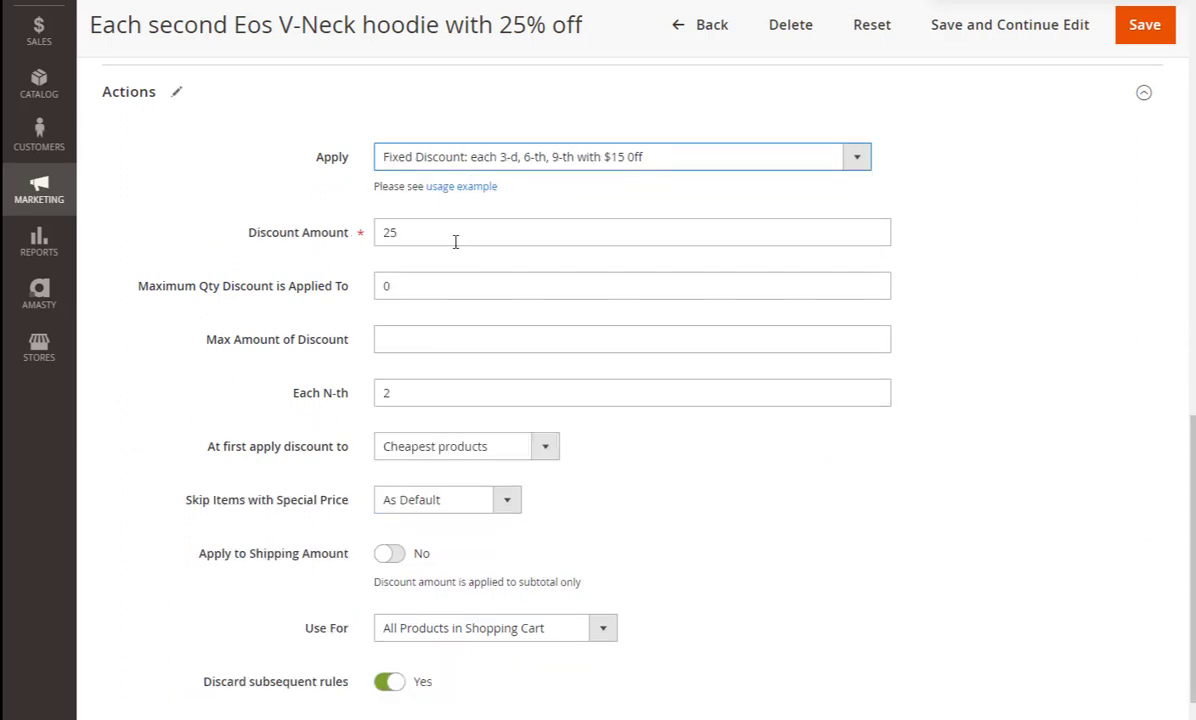
drag(453, 236, 366, 230)
text(20)
drag(400, 287, 380, 293)
text(3)
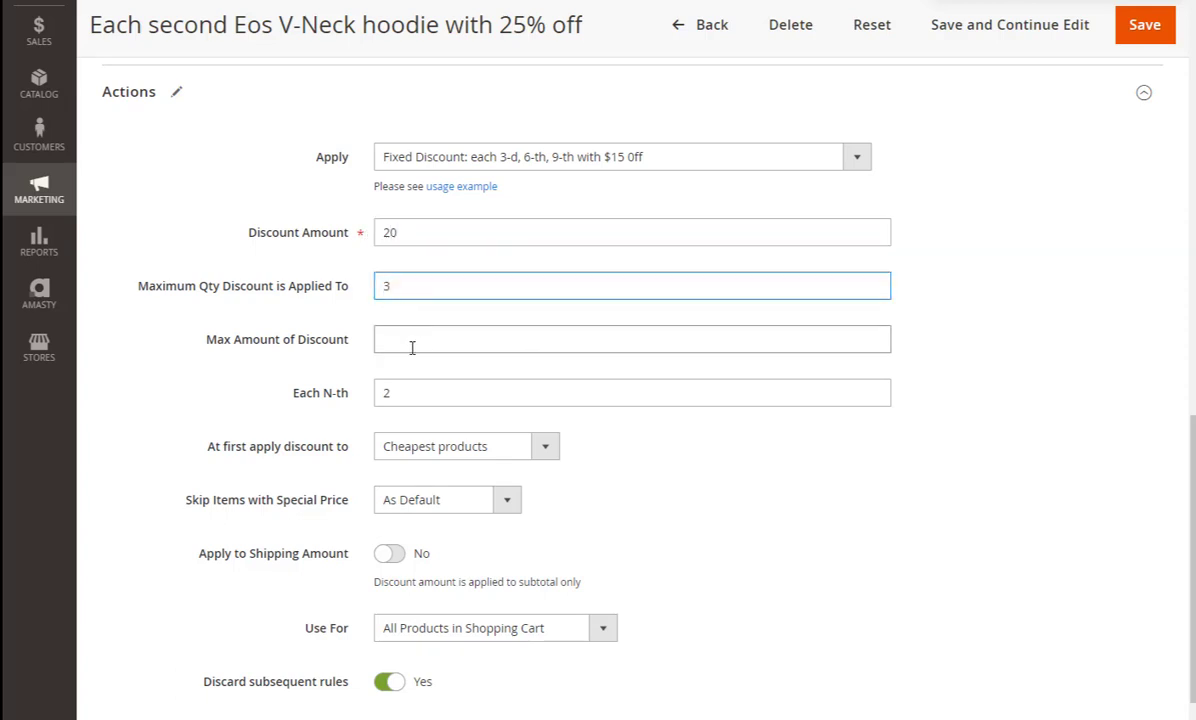
drag(403, 393, 371, 391)
text(3)
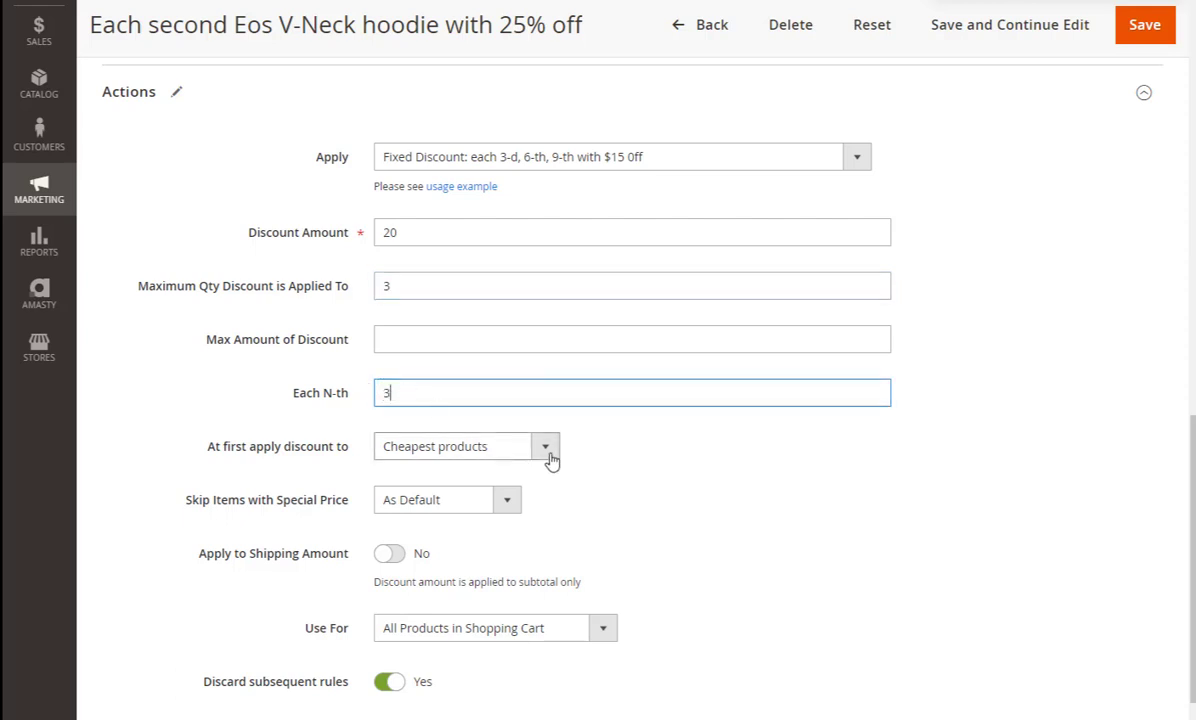
Step: Discount most expensive products first, skip special-price items, and keep all cart products eligible
click(545, 450)
click(525, 487)
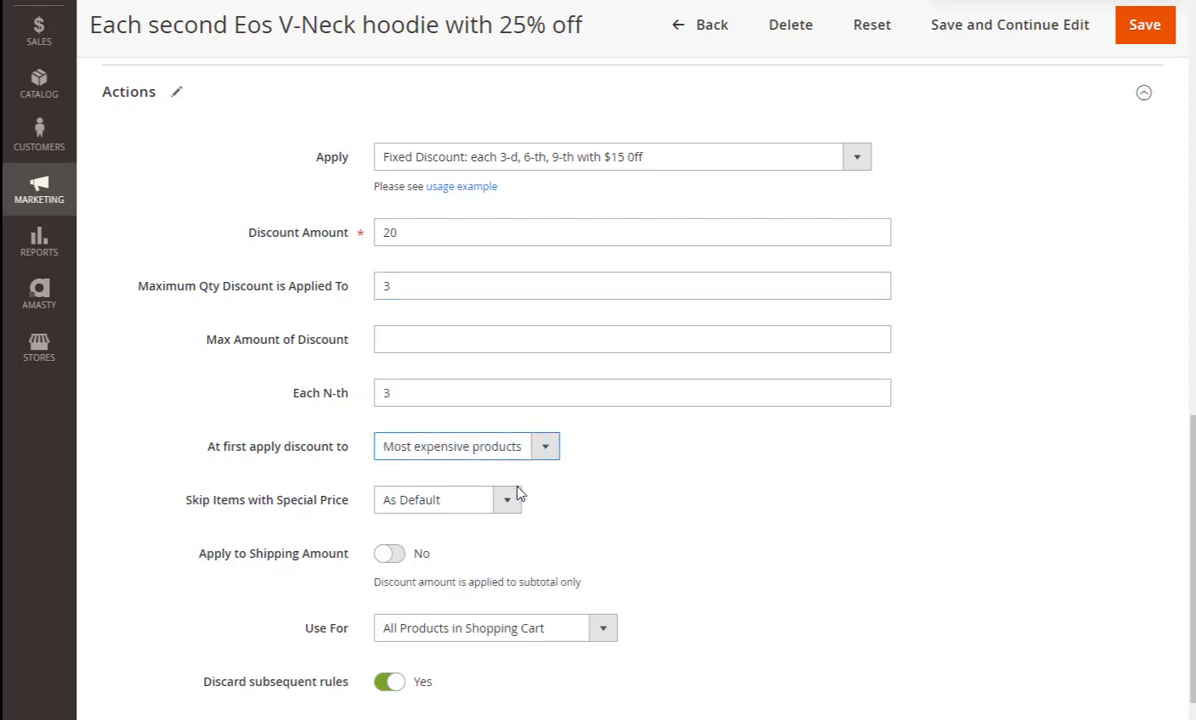
click(506, 501)
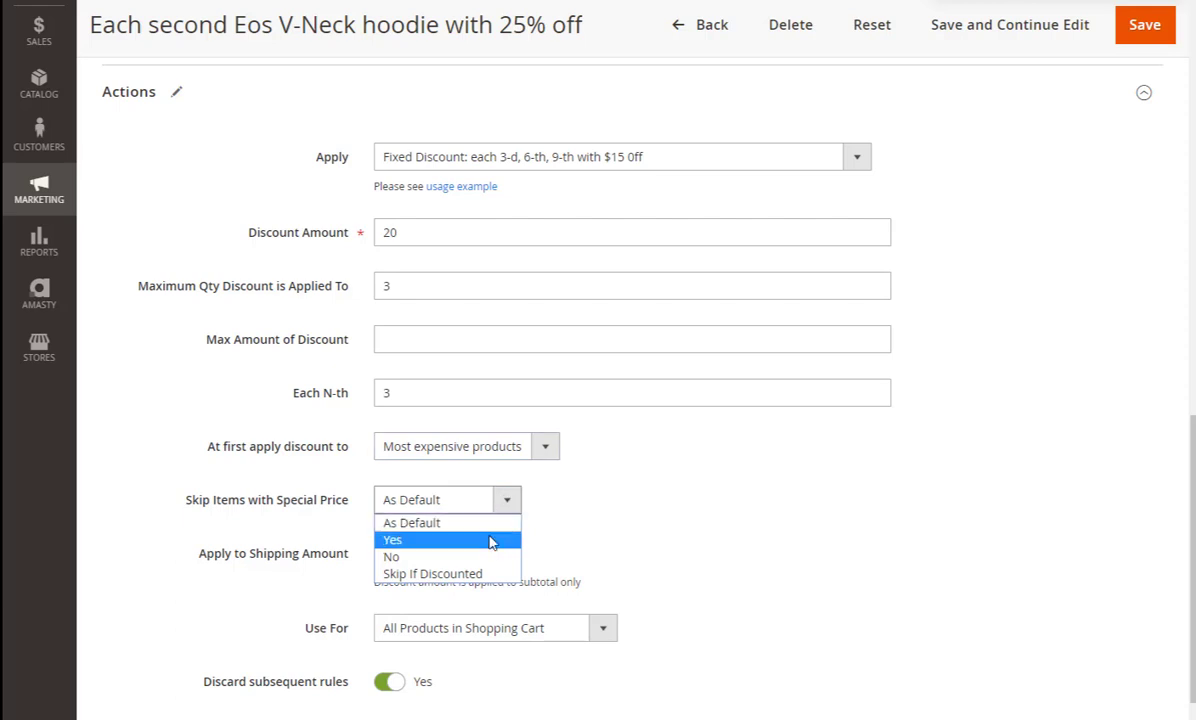
click(490, 541)
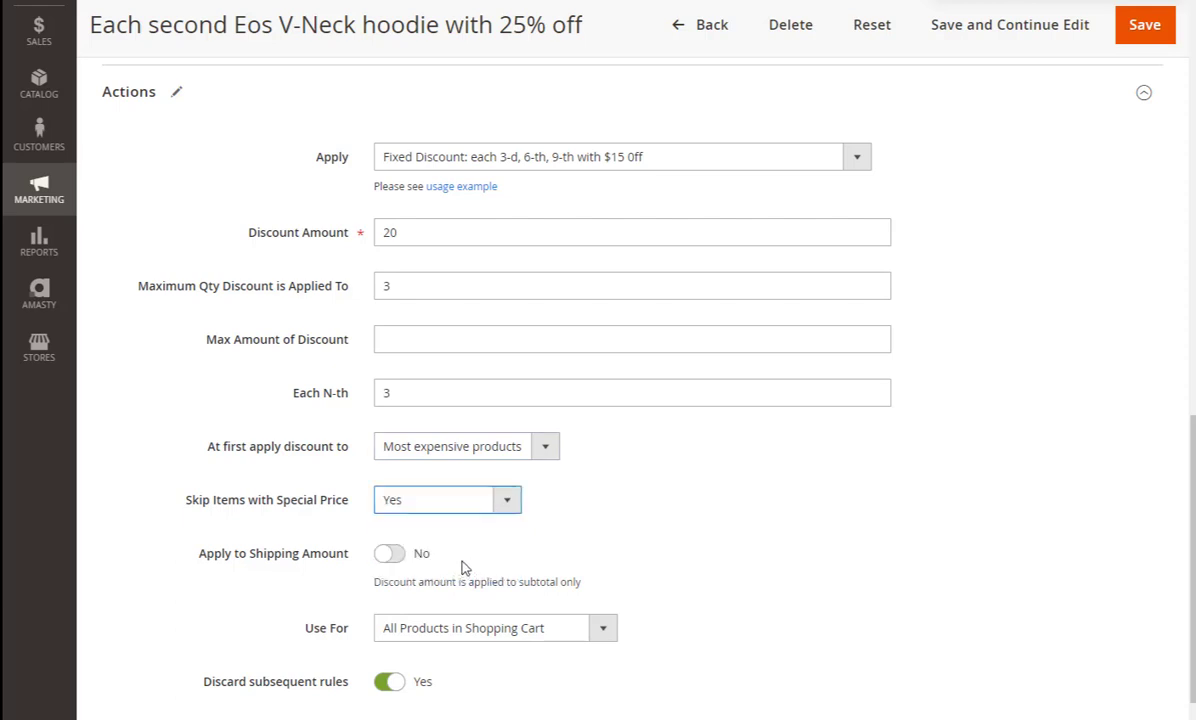
scroll(463, 565, down, 1)
scroll(475, 467, down, 1)
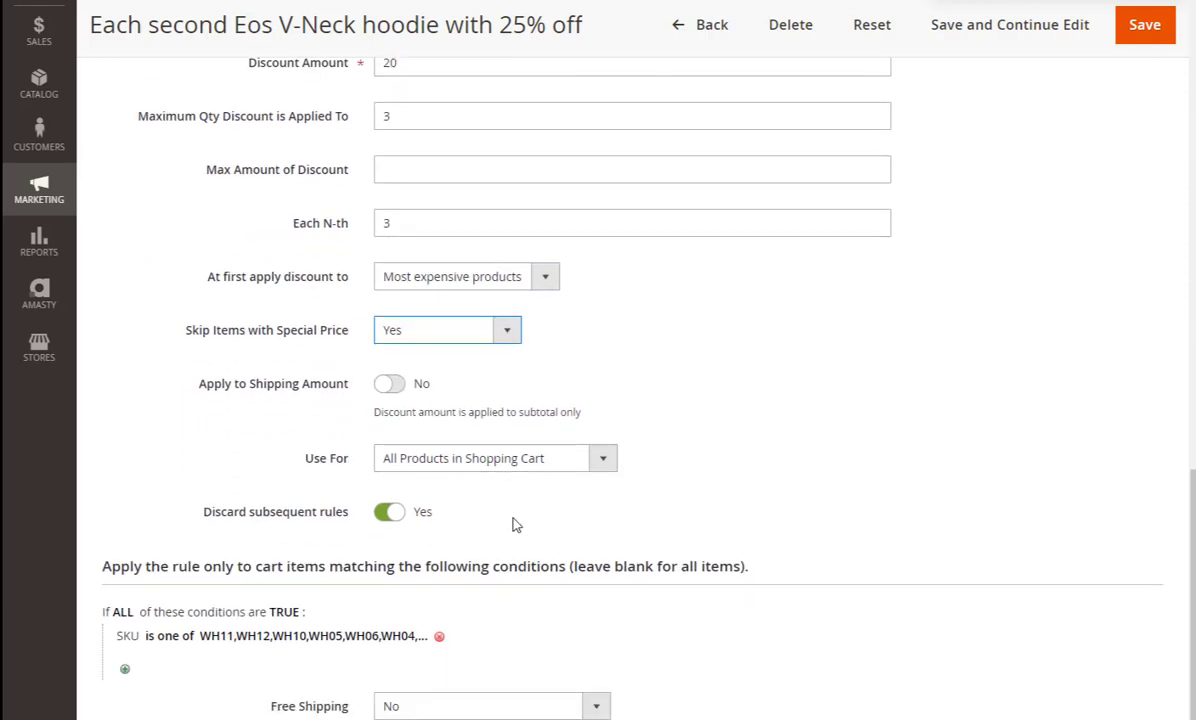
click(605, 460)
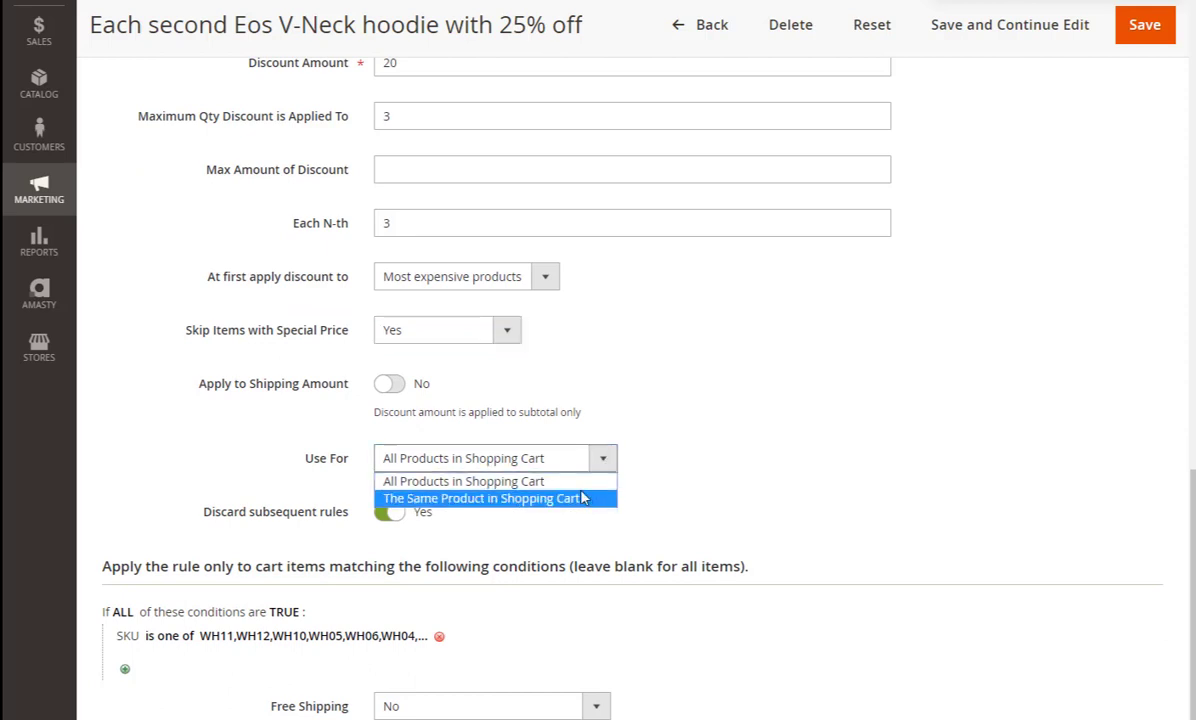
click(584, 482)
scroll(586, 486, down, 1)
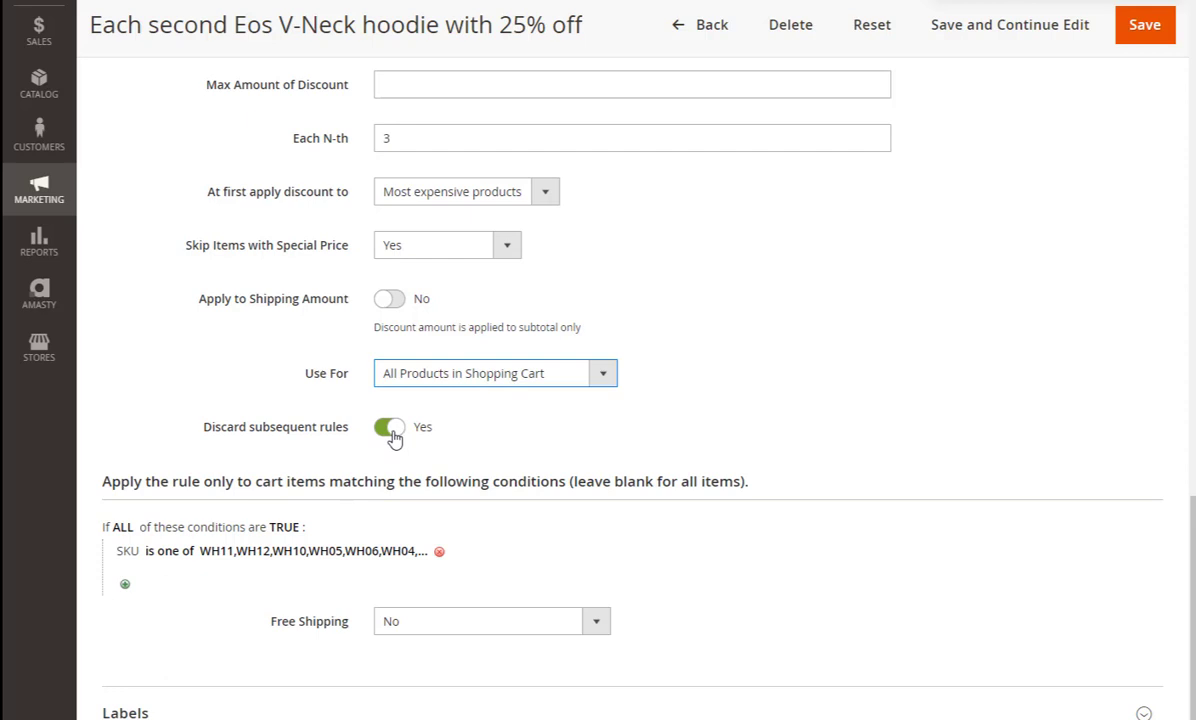
scroll(393, 437, down, 1)
Step: Replace the SKU item condition with a product Category condition and begin editing its value
click(439, 466)
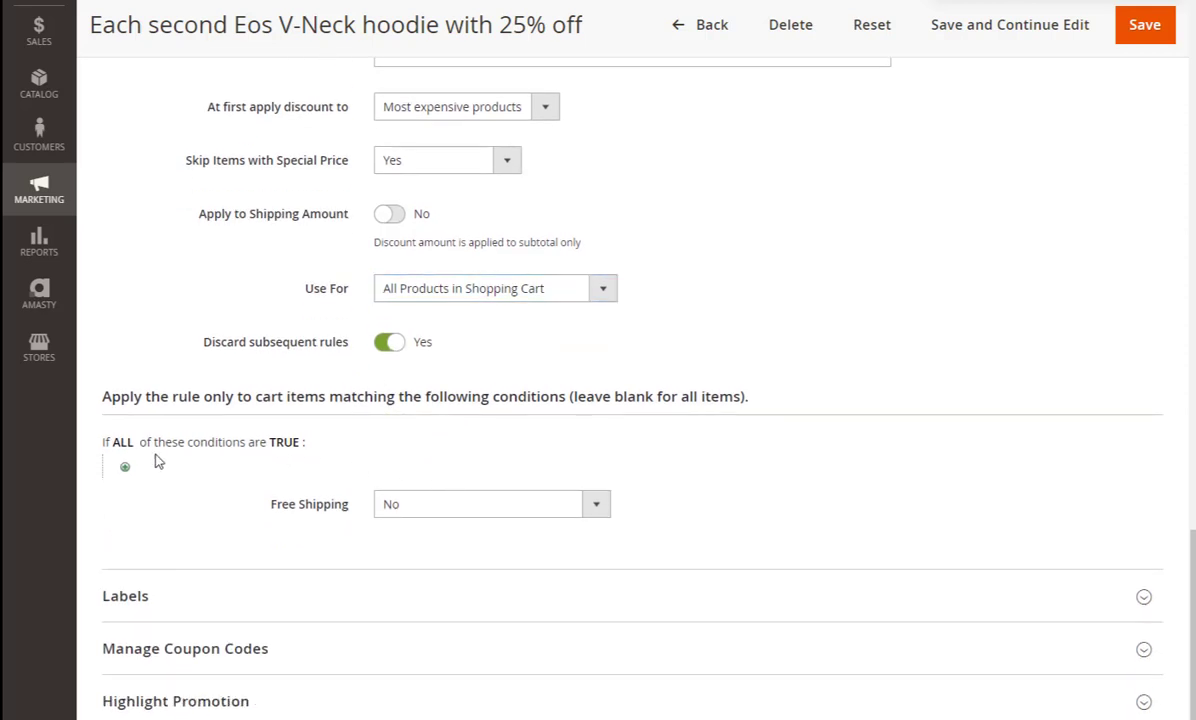
click(125, 469)
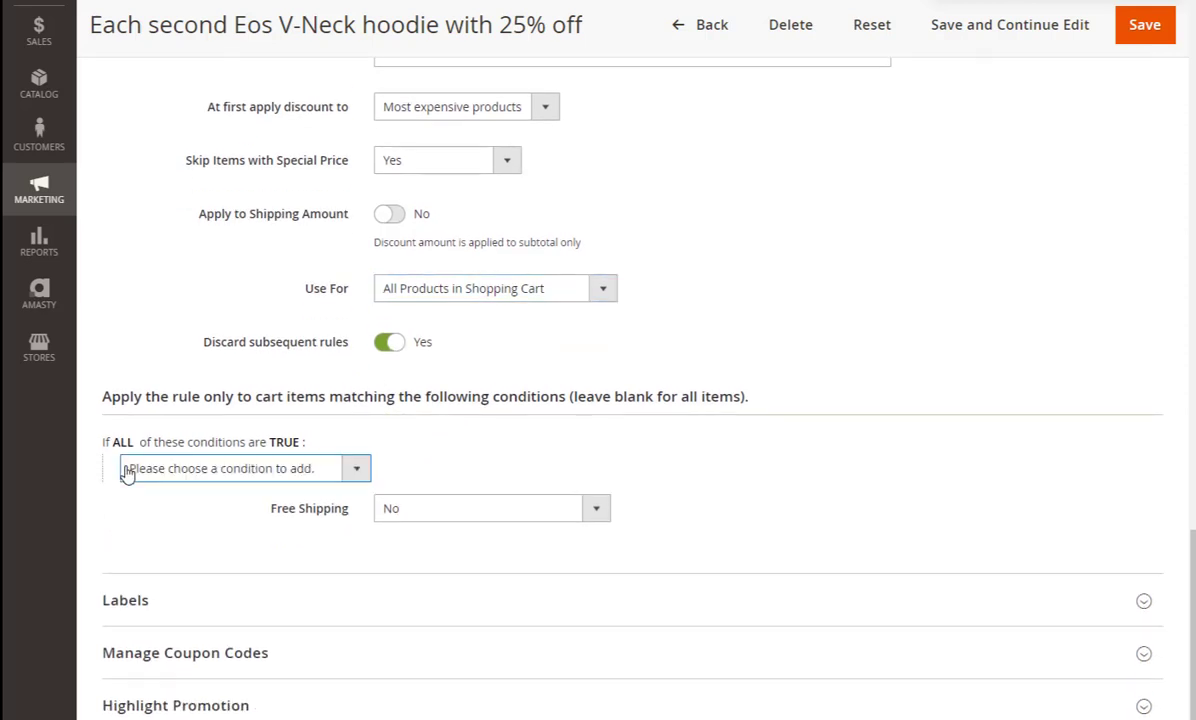
click(357, 470)
scroll(240, 420, down, 1)
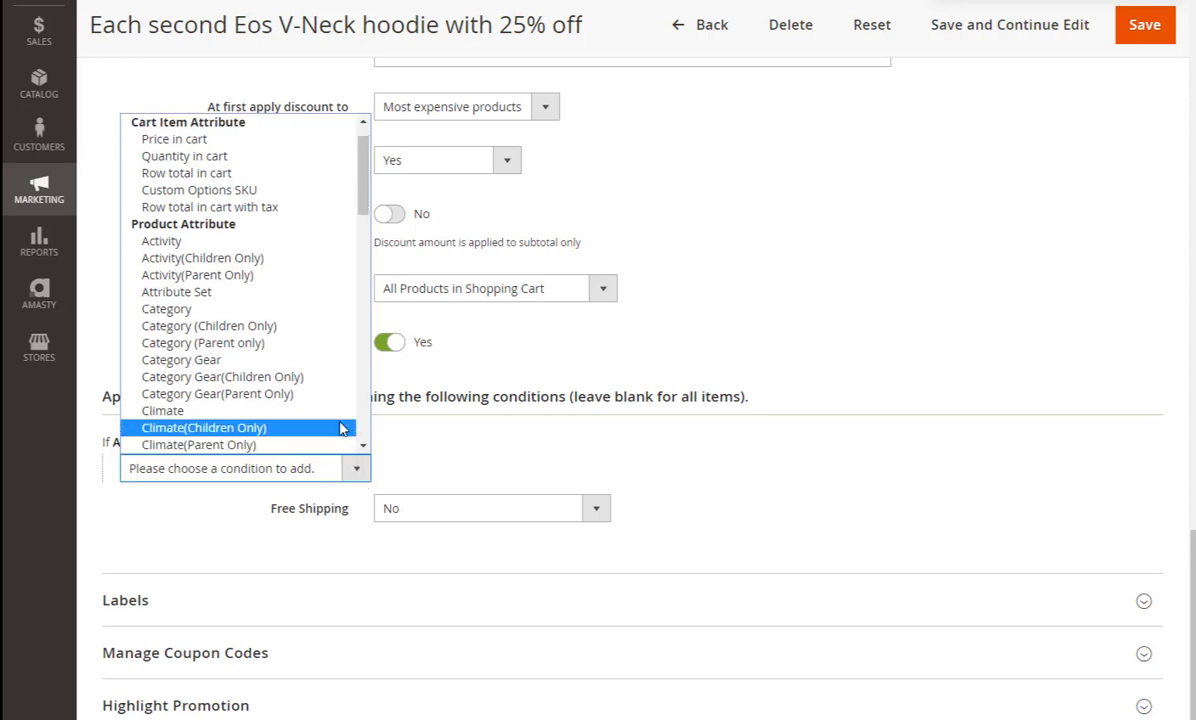
click(322, 309)
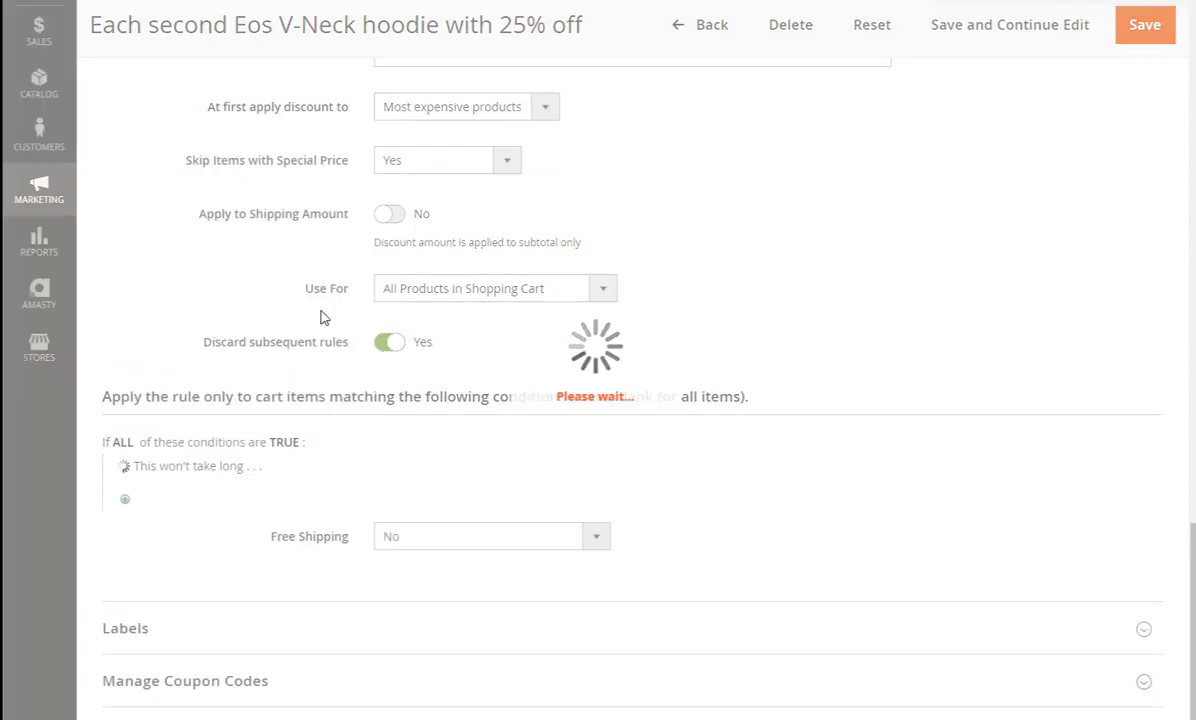
click(192, 468)
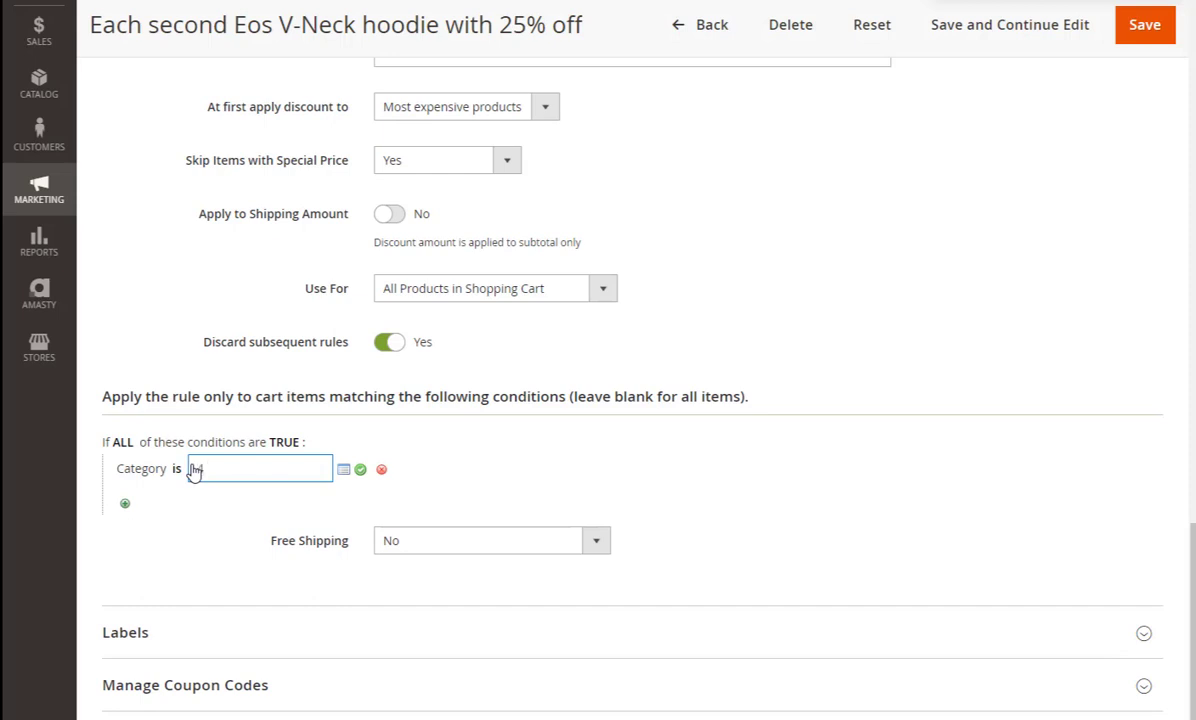
Step: Save the rule and select the BAGS2019 row in the Cart Price Rules grid
click(1132, 40)
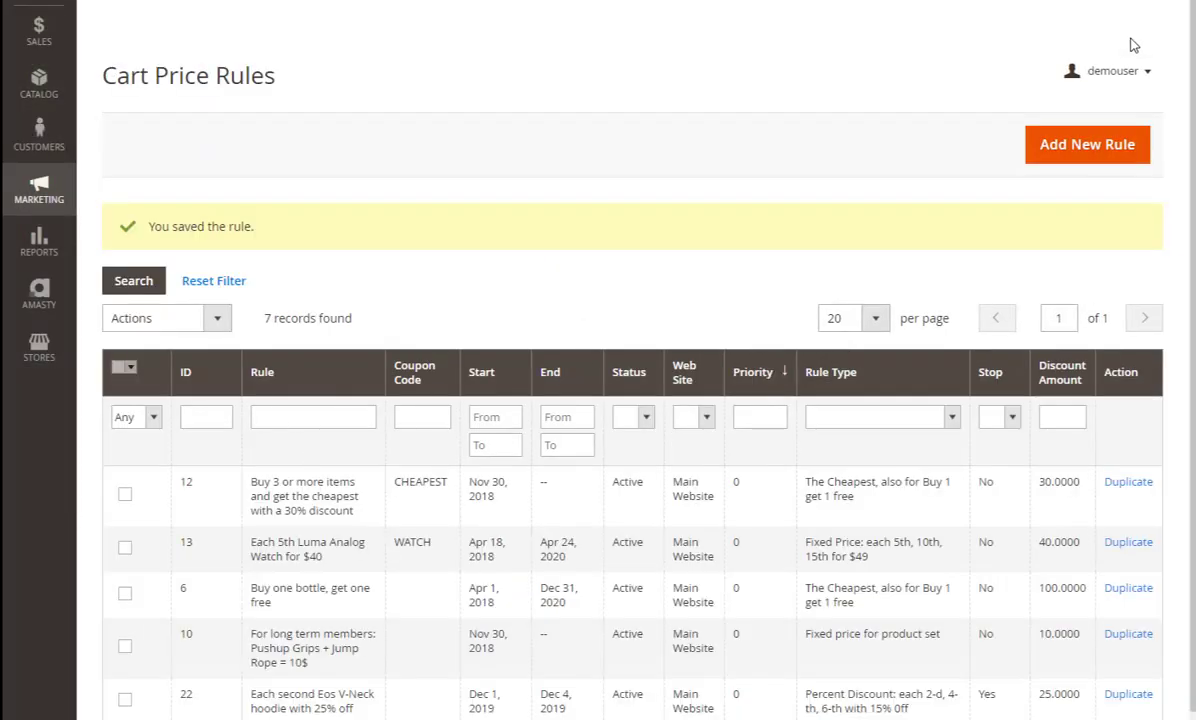
scroll(721, 371, down, 3)
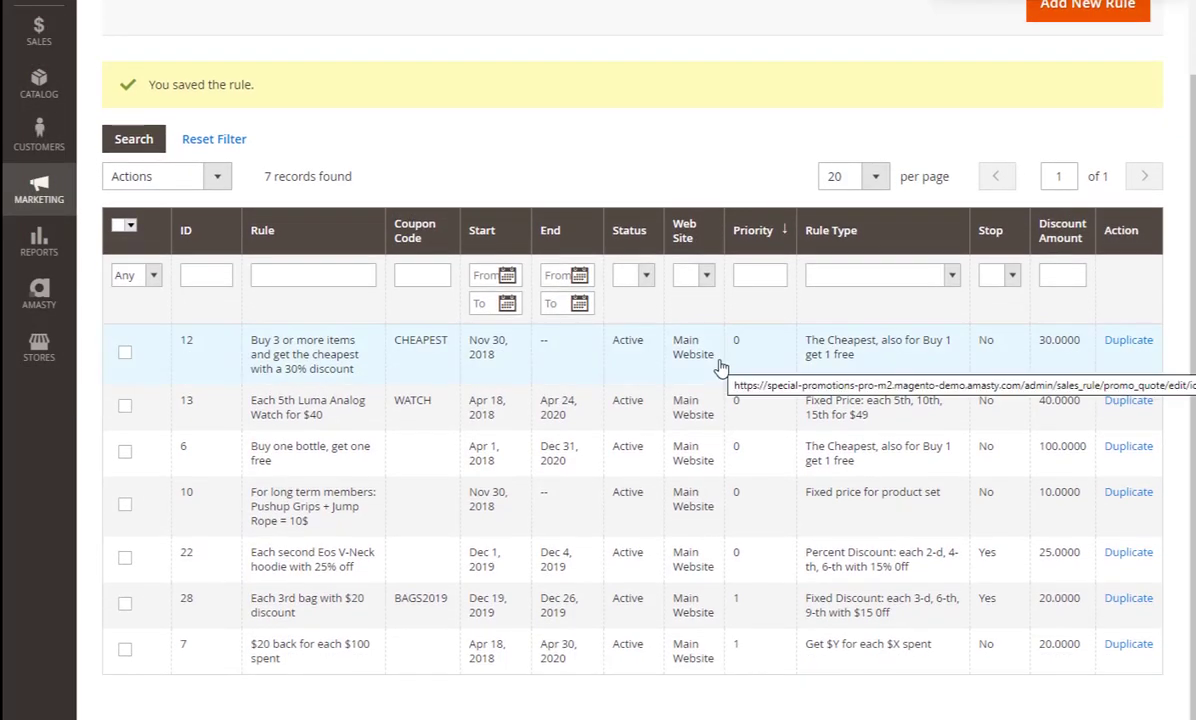
click(125, 603)
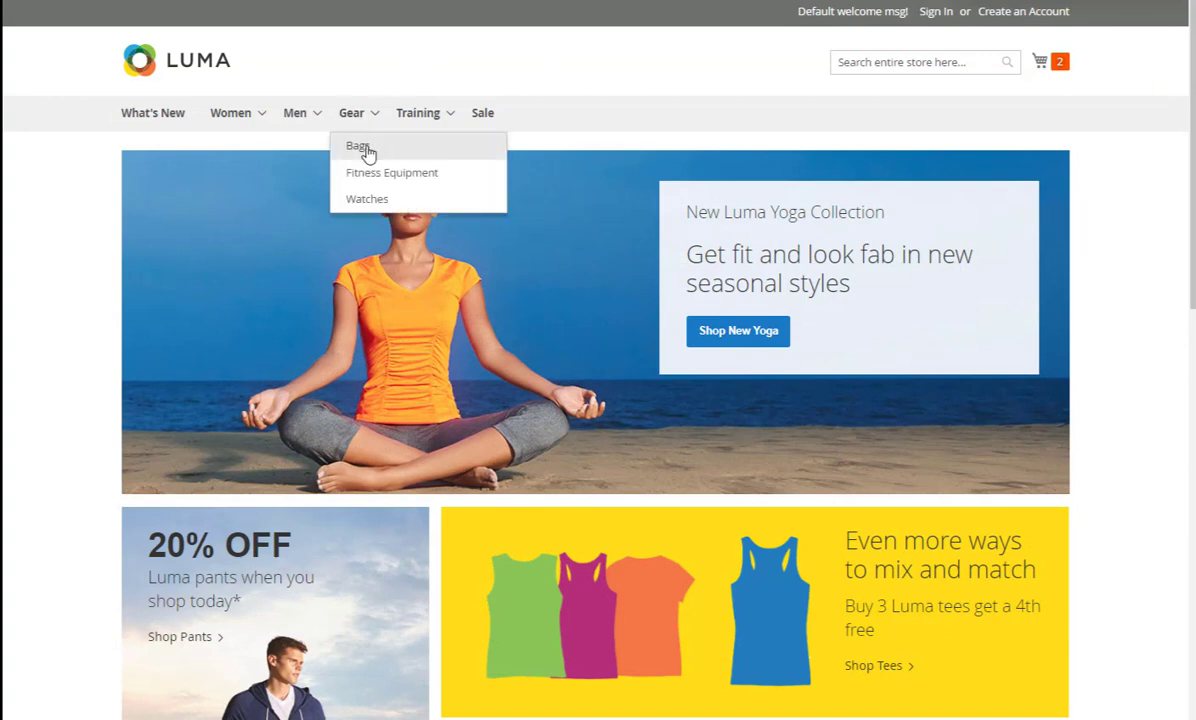
Step: From the Bags category, add Push It Messenger Bag, Overnight Duffle and Driven Backpack to the cart
click(366, 152)
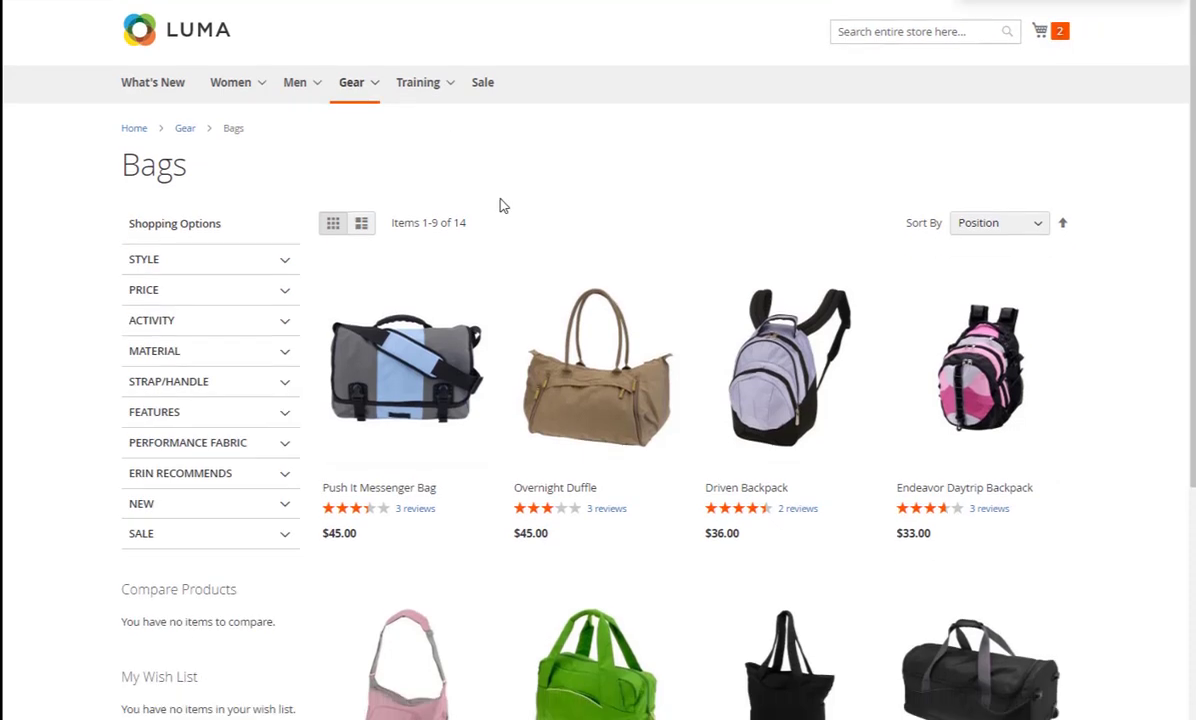
scroll(500, 205, down, 3)
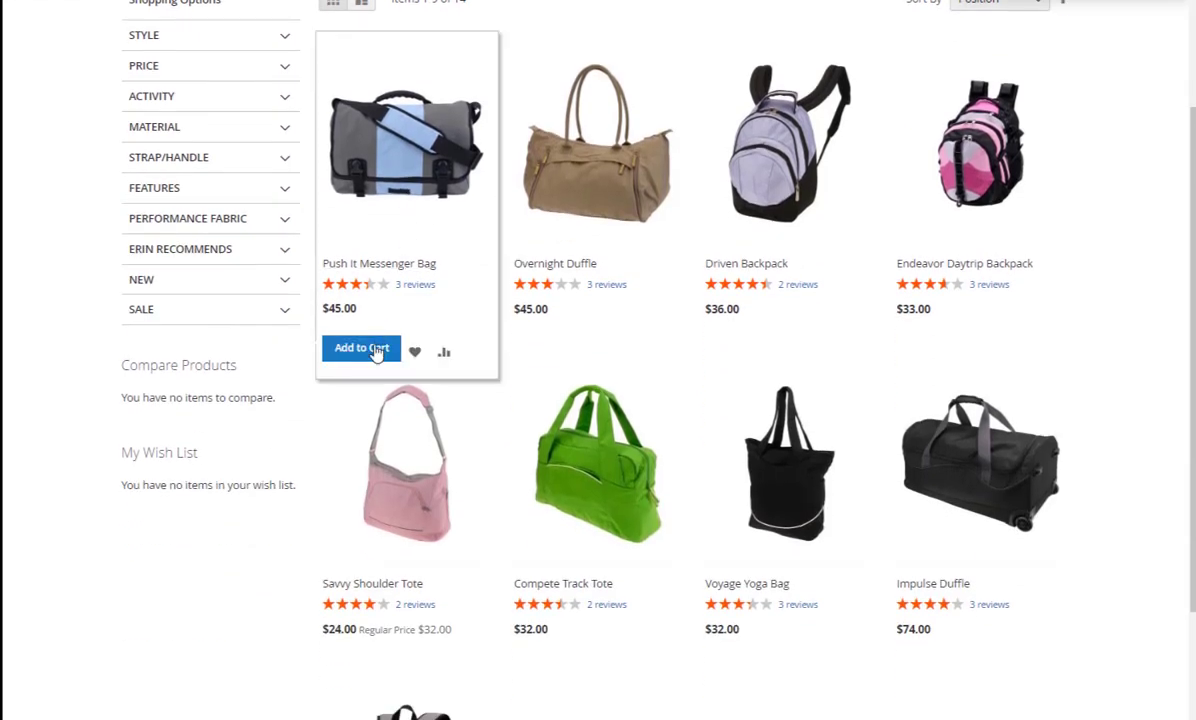
click(372, 353)
mouse_move(537, 307)
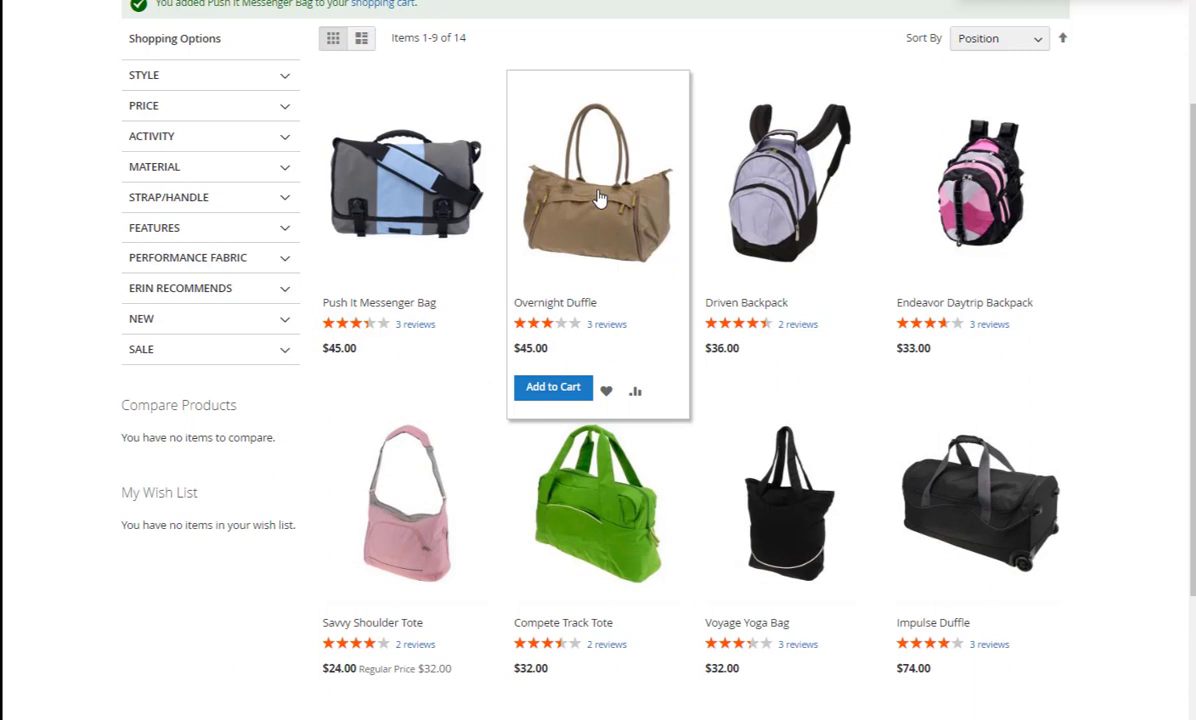
click(556, 391)
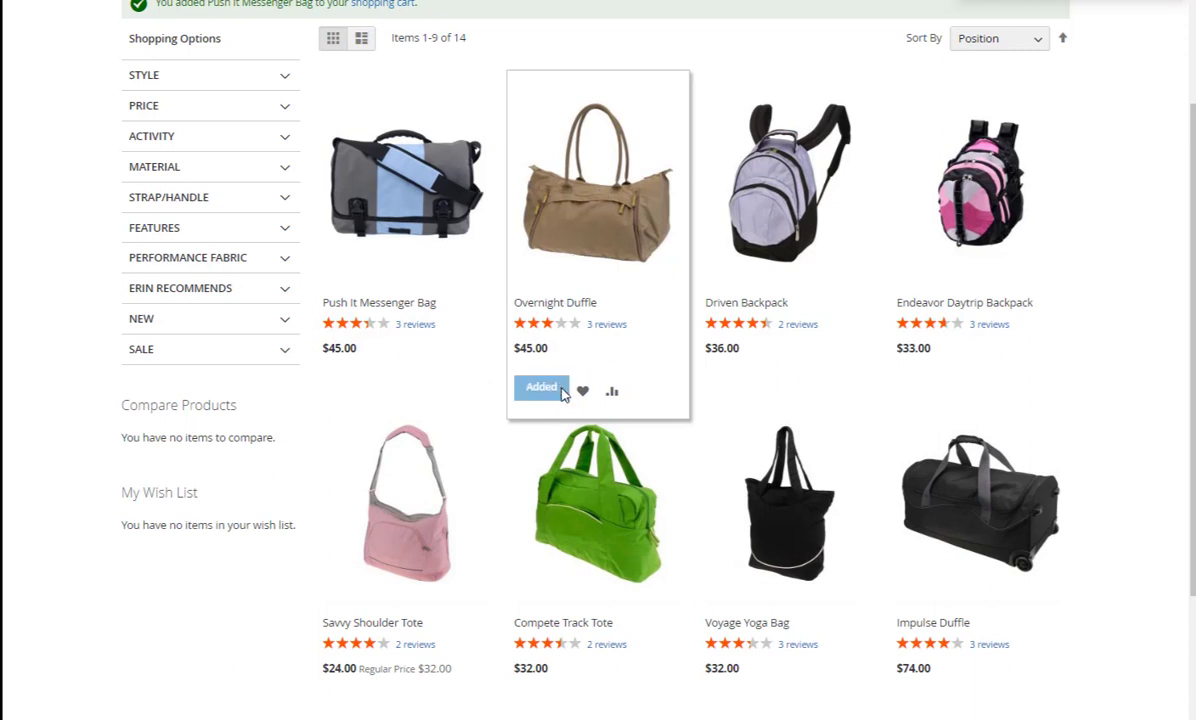
mouse_move(721, 211)
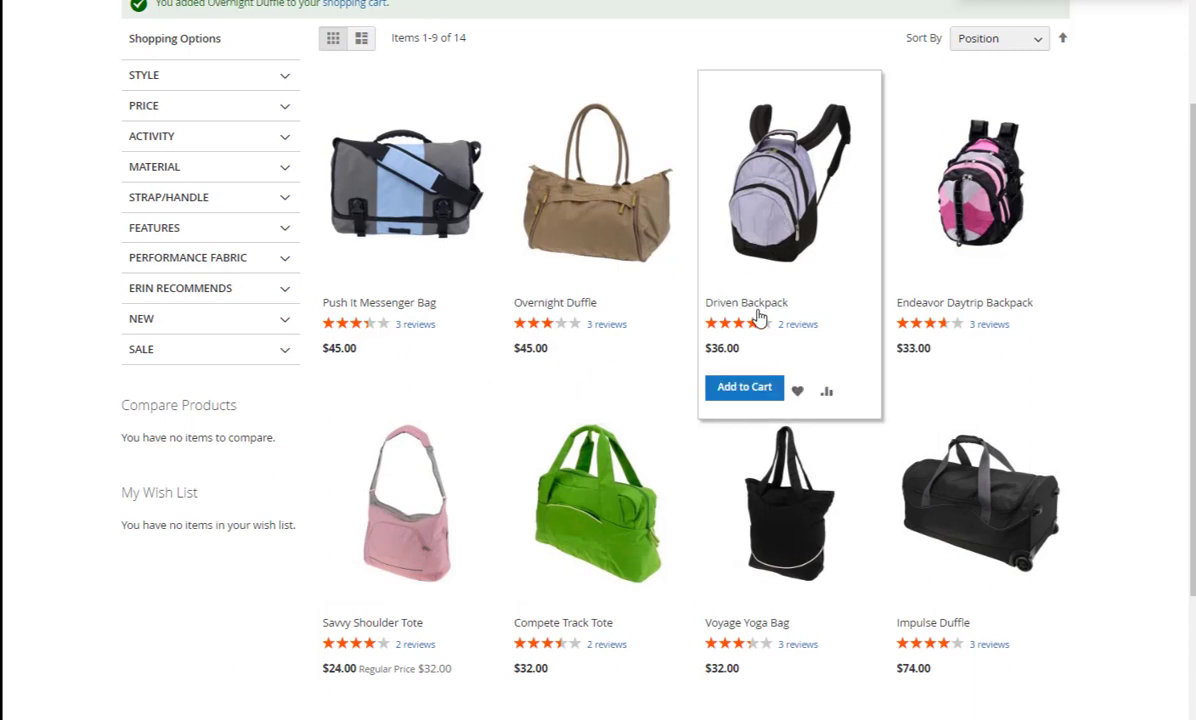
click(752, 391)
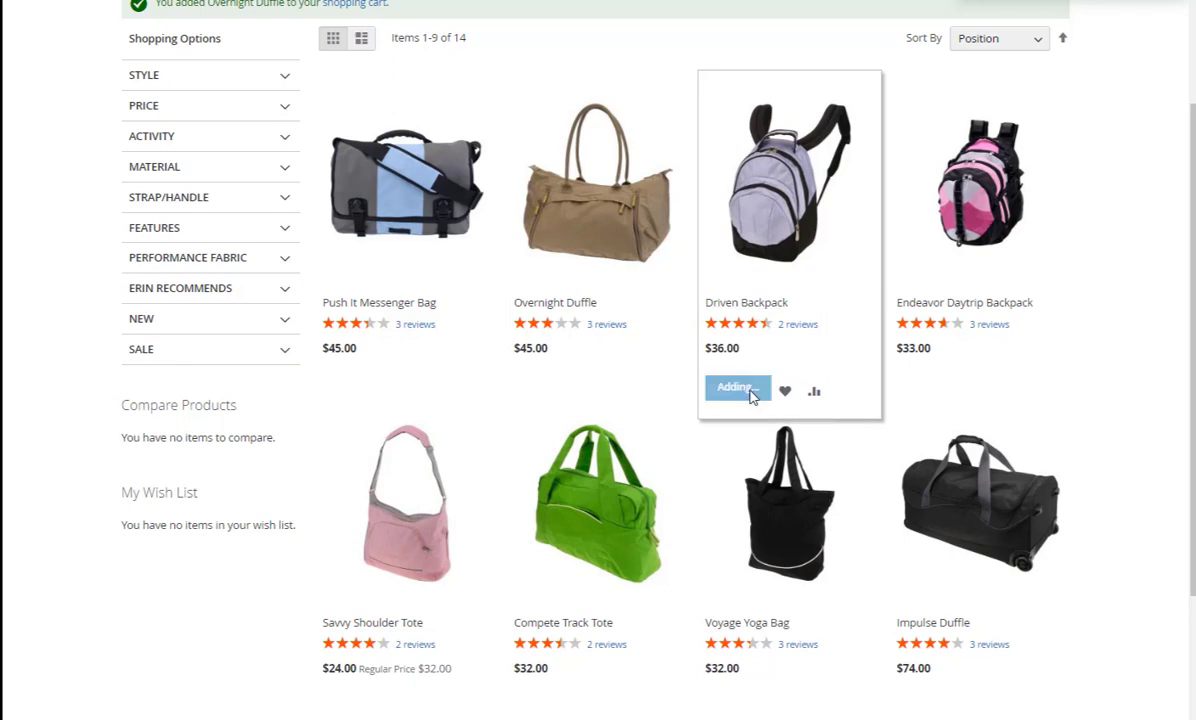
scroll(961, 176, up, 3)
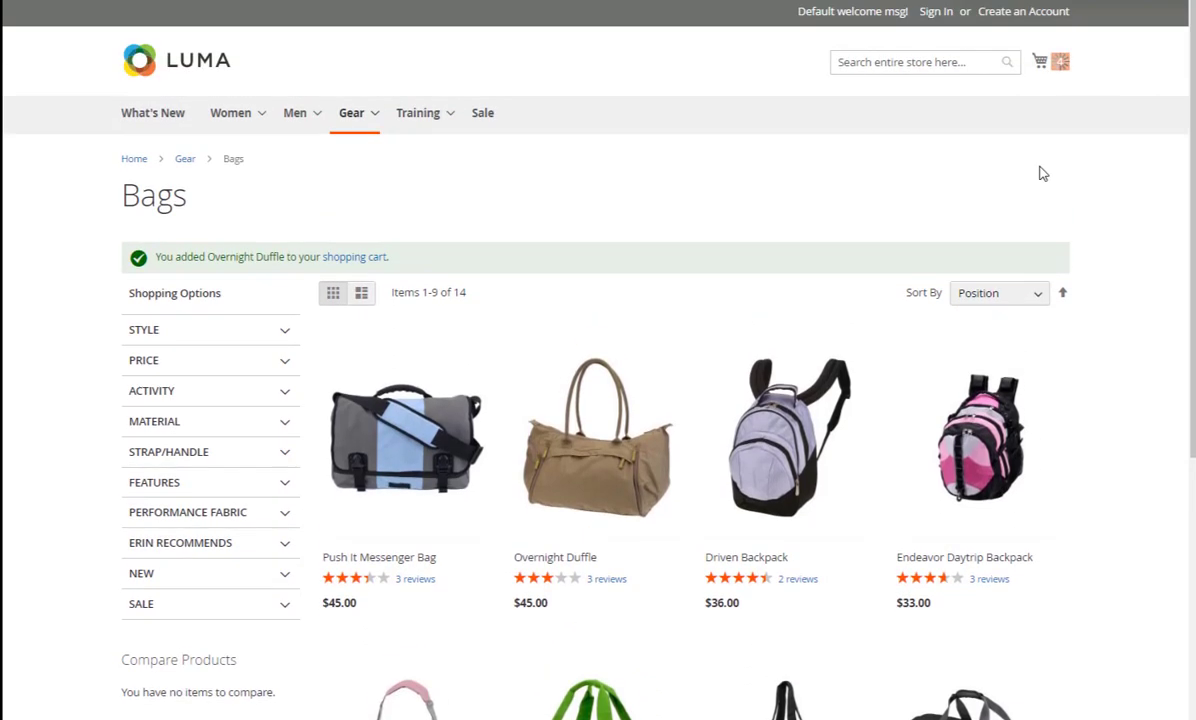
Step: Open the cart and apply discount code BAGS2019, bringing the total to $200.50
click(1061, 66)
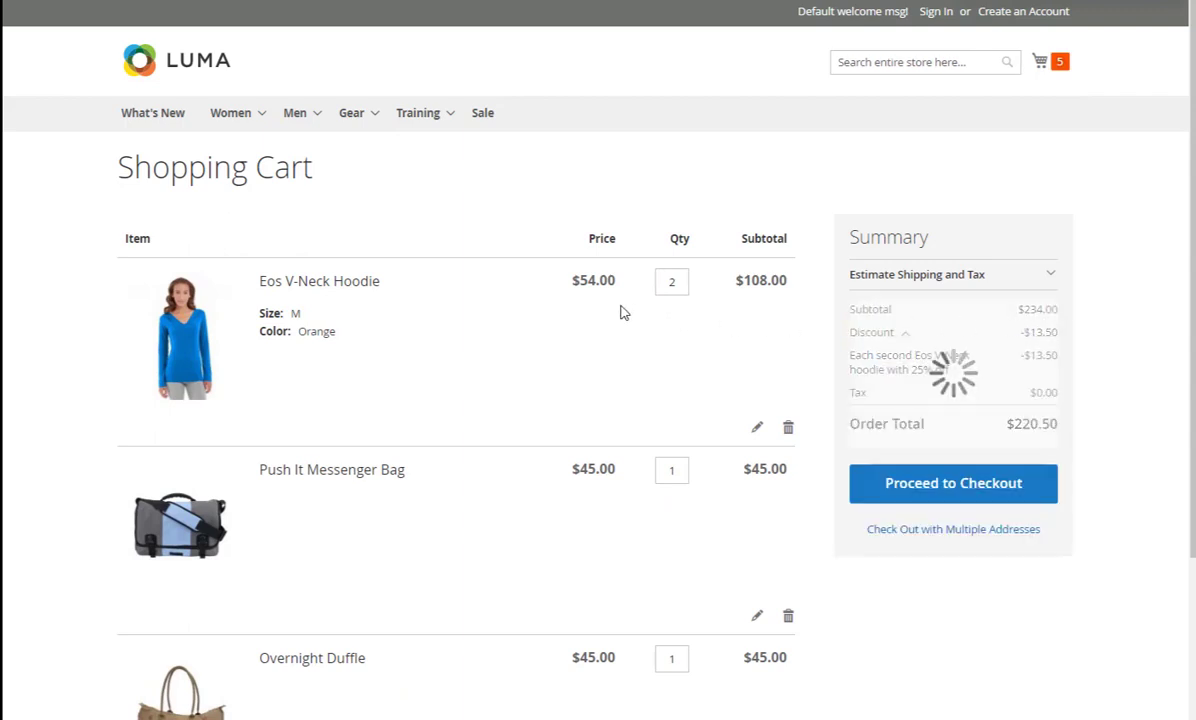
scroll(620, 313, down, 1)
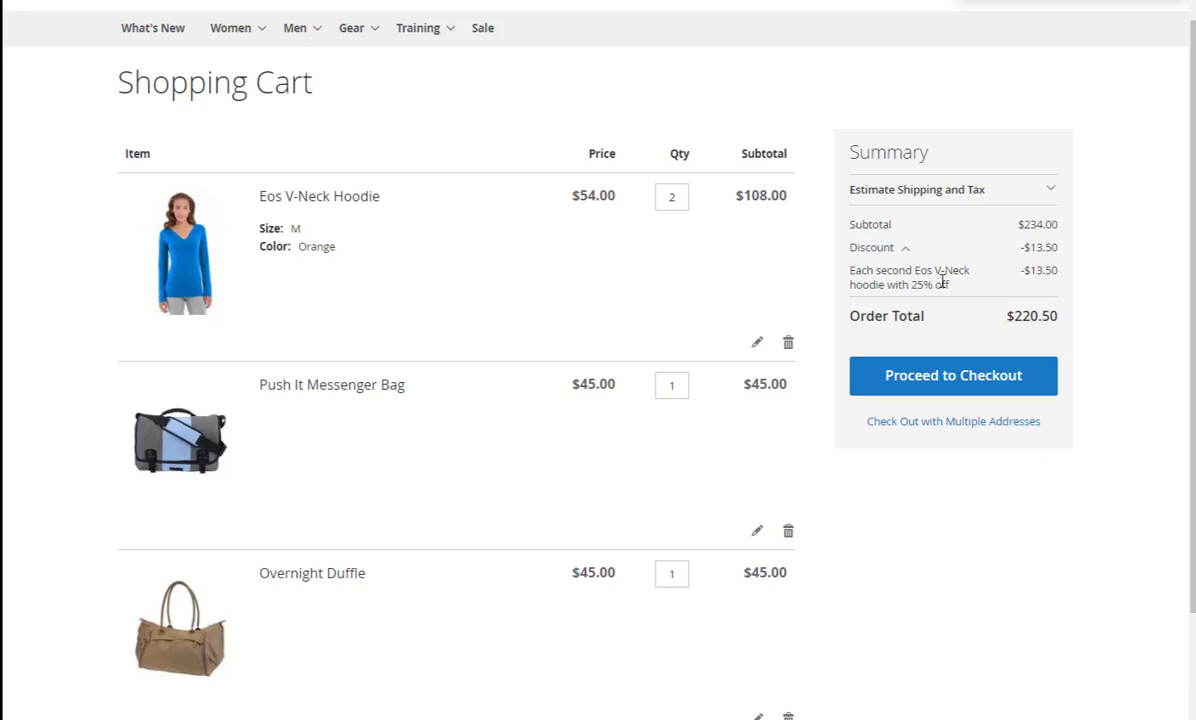
scroll(428, 405, down, 4)
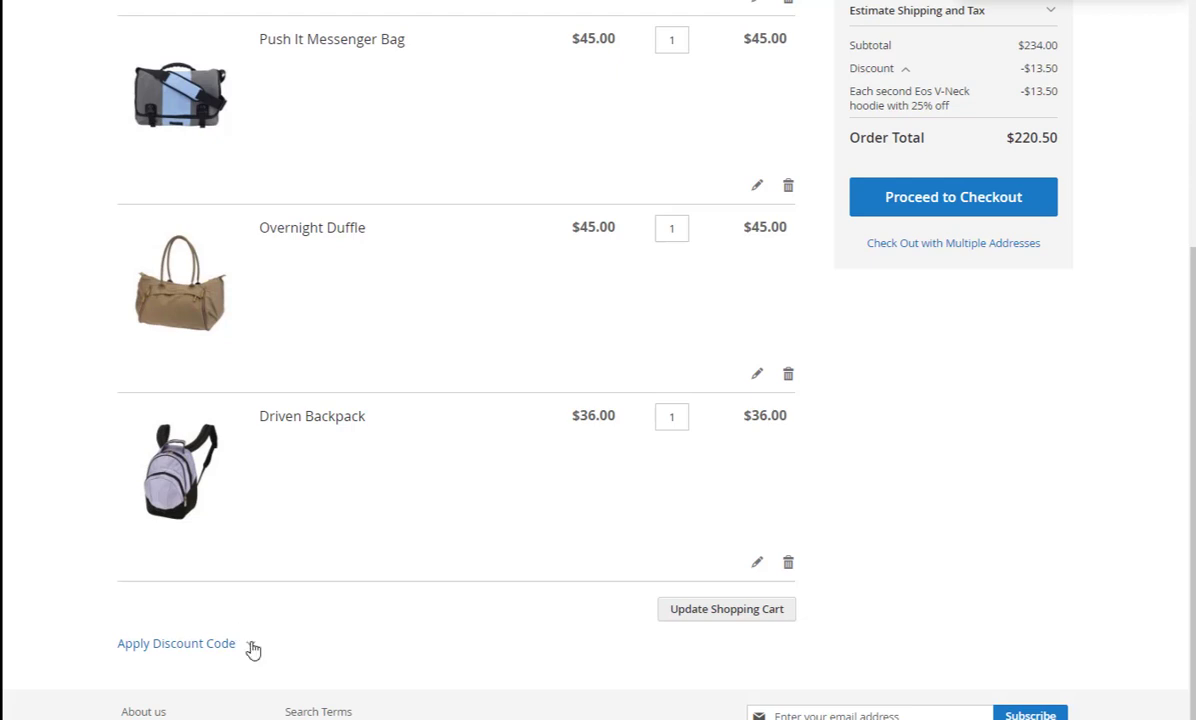
click(245, 646)
click(231, 675)
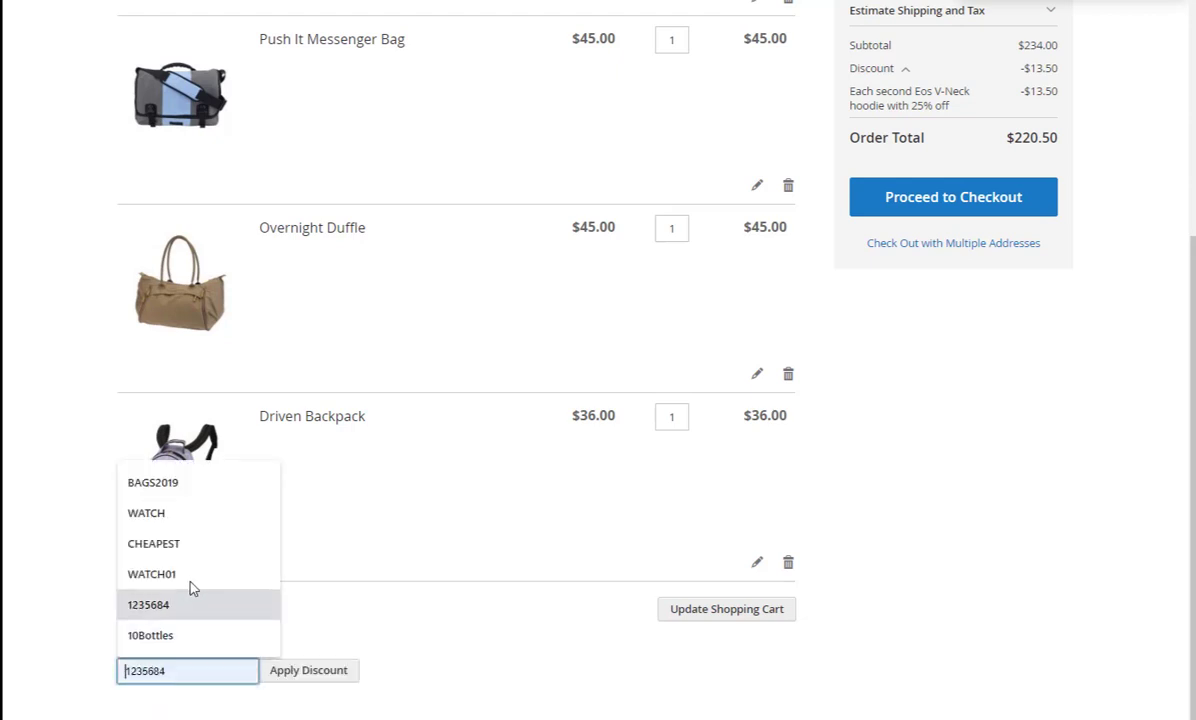
click(177, 485)
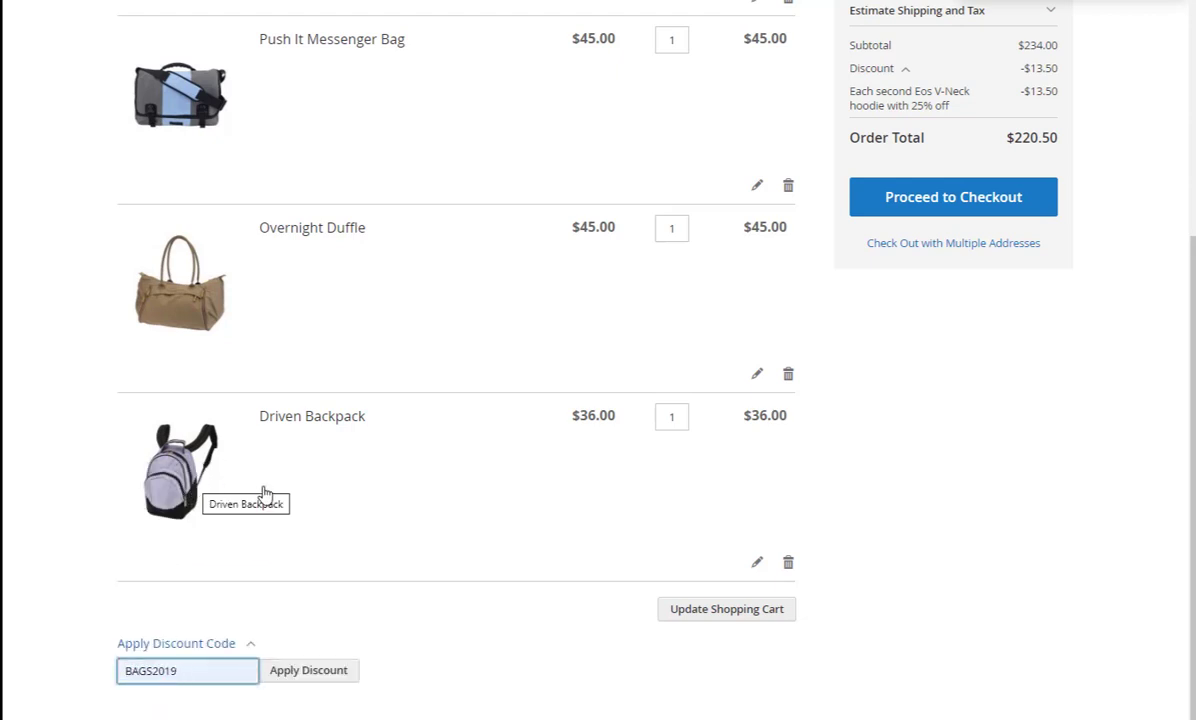
click(322, 672)
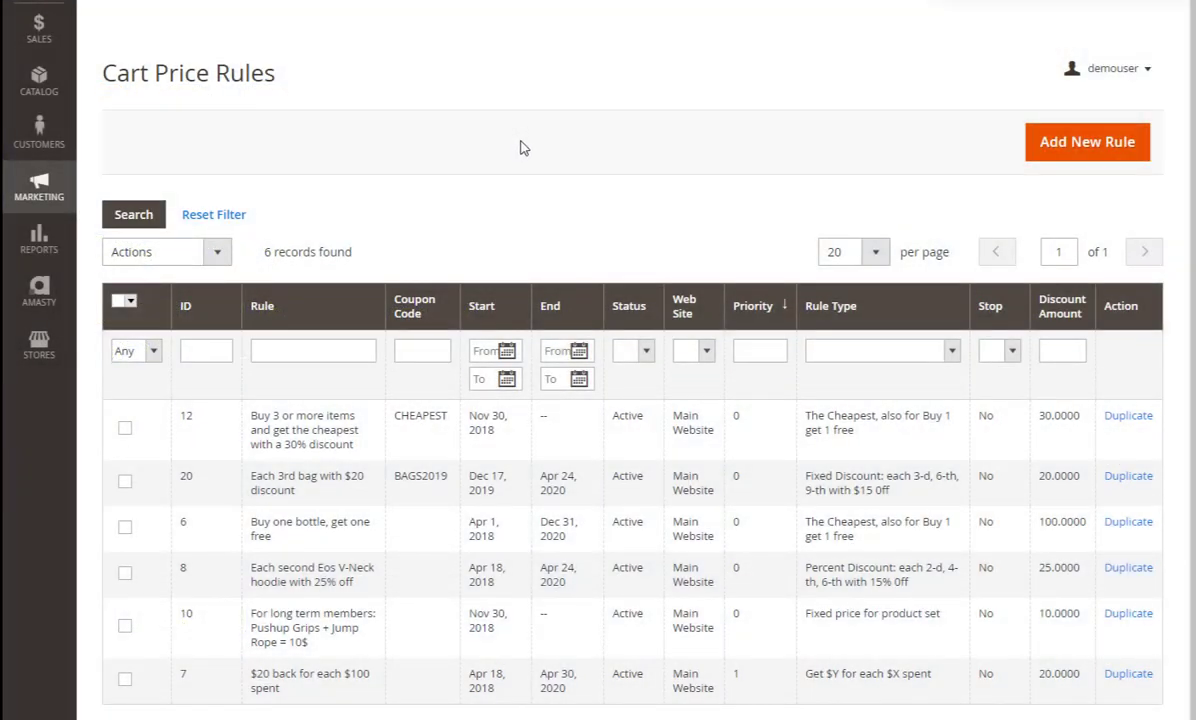
Step: Create a new rule with its name and description, Main Website and all four customer groups
click(1116, 144)
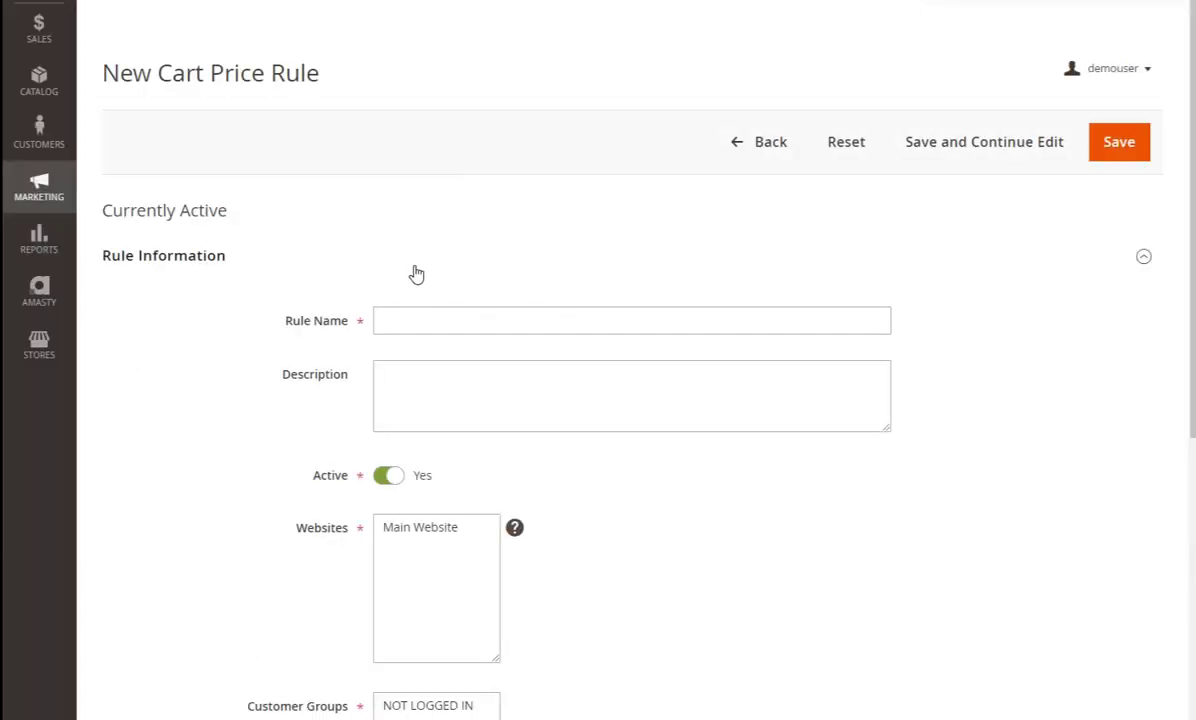
scroll(415, 250, down, 2)
click(424, 158)
text(Each 5th Luma Analog Watch for $40)
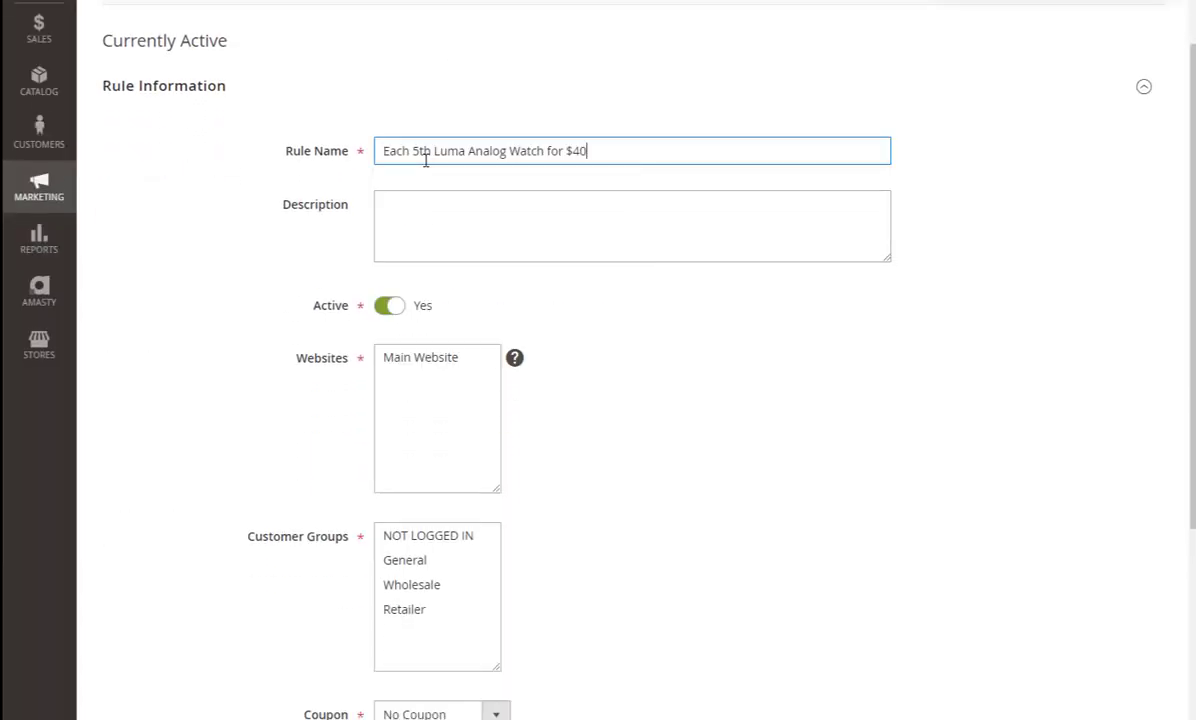
click(422, 205)
text(Each 5th Luma Analog Watch for $40)
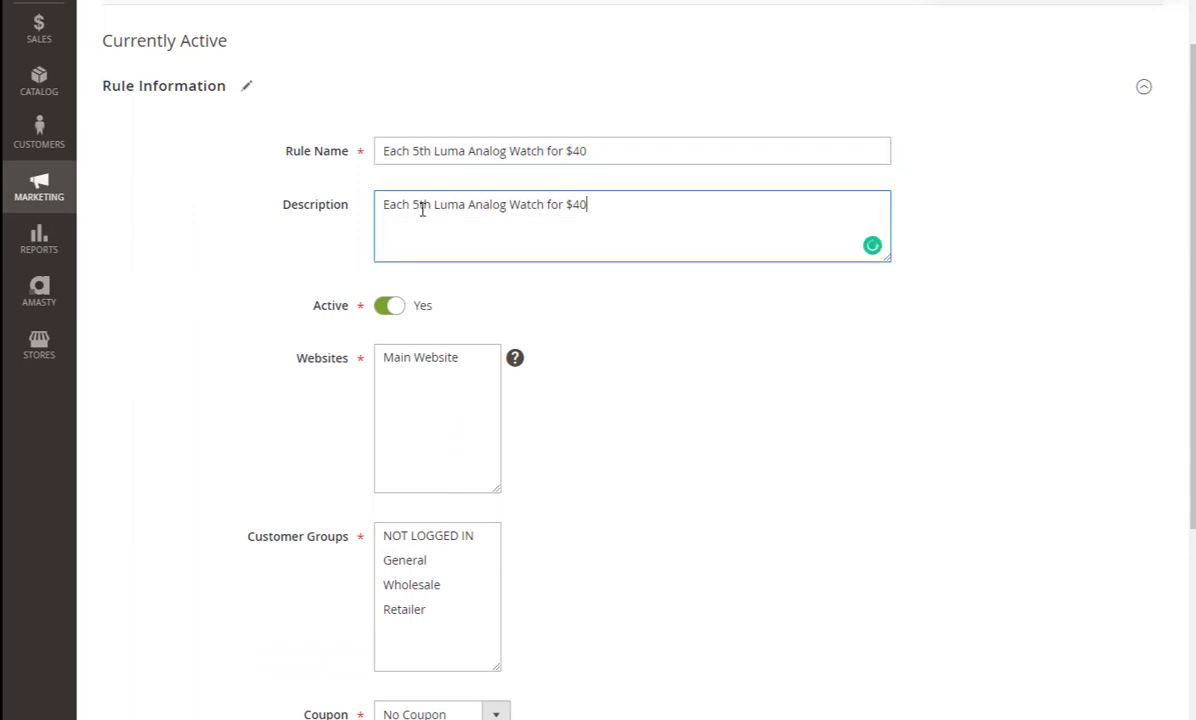
click(437, 359)
scroll(437, 371, down, 1)
scroll(437, 371, down, 3)
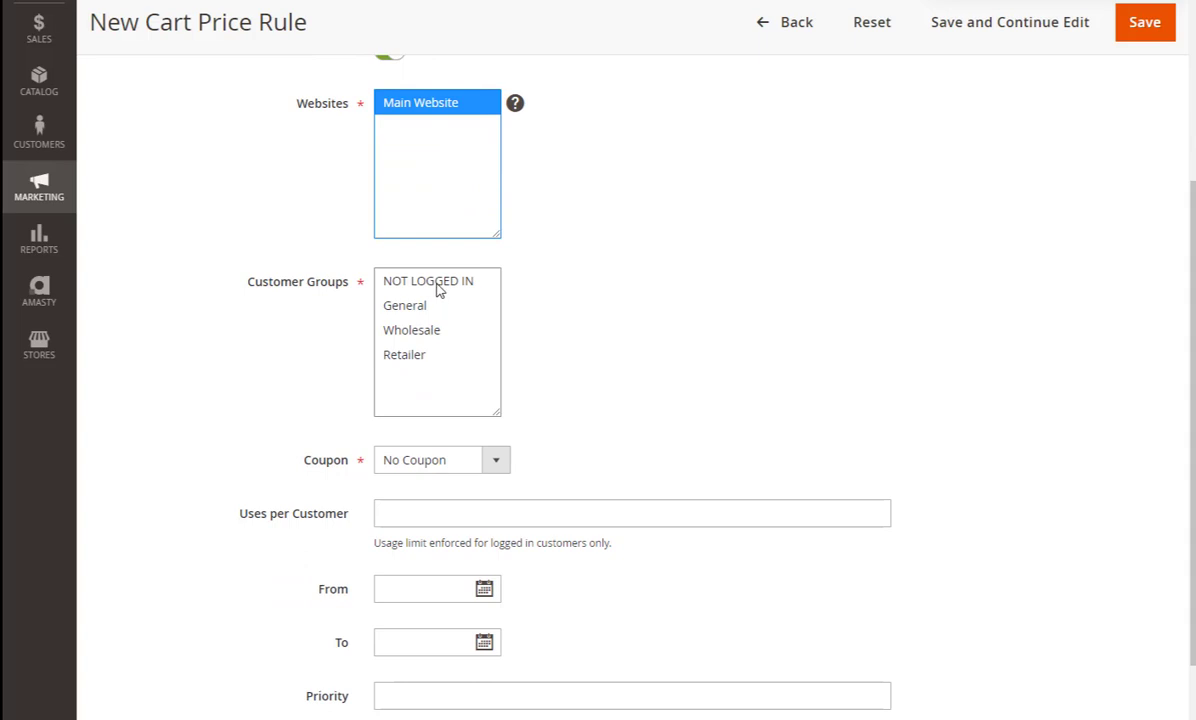
drag(437, 287, 428, 362)
scroll(475, 395, down, 3)
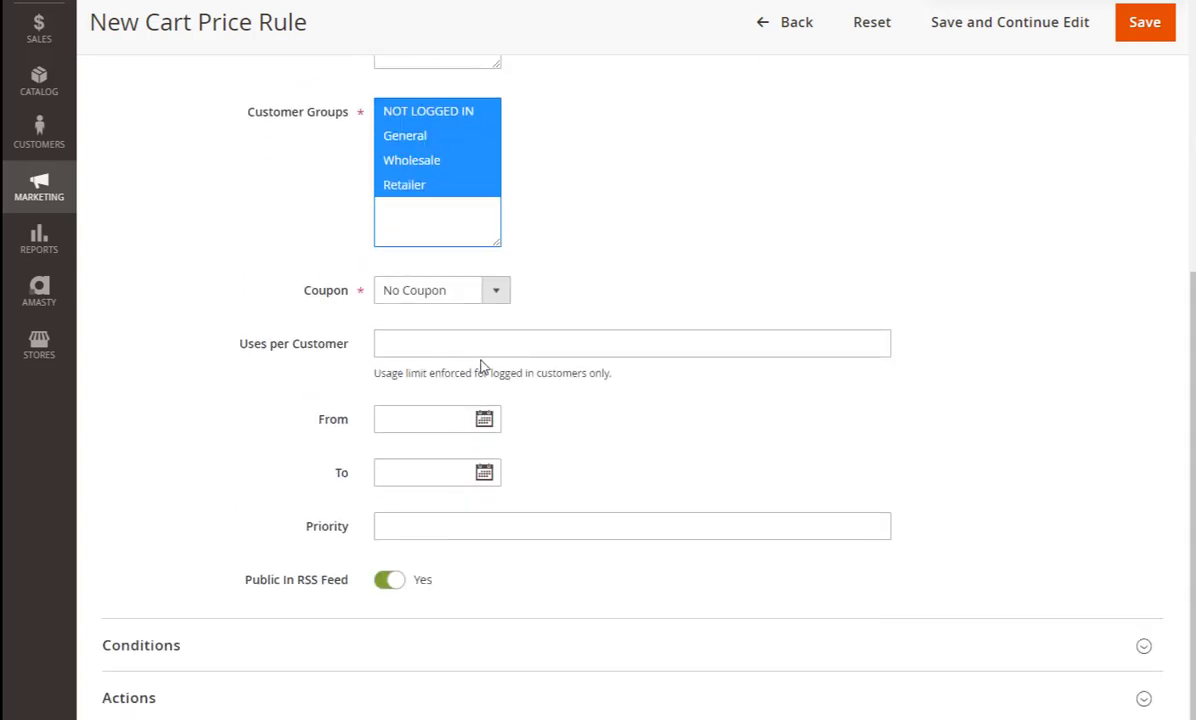
Step: Require specific coupon WATCH, limited to 3 uses per coupon and 3 per customer
click(502, 299)
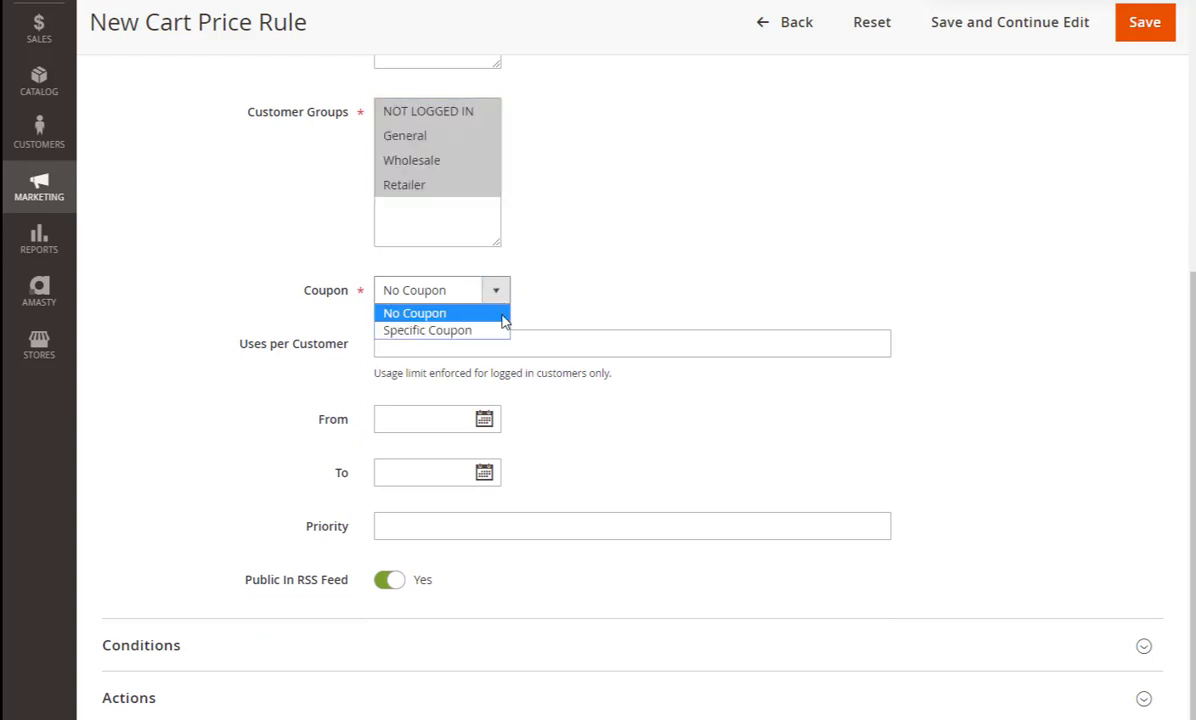
click(497, 331)
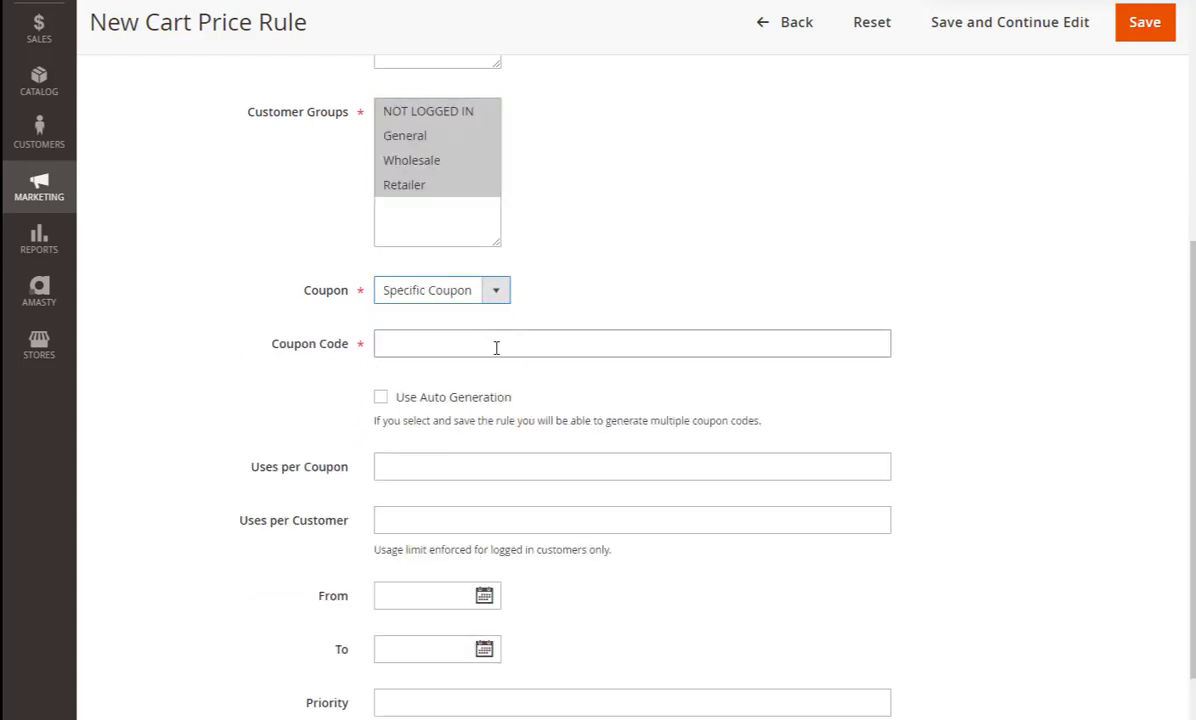
click(492, 345)
click(480, 412)
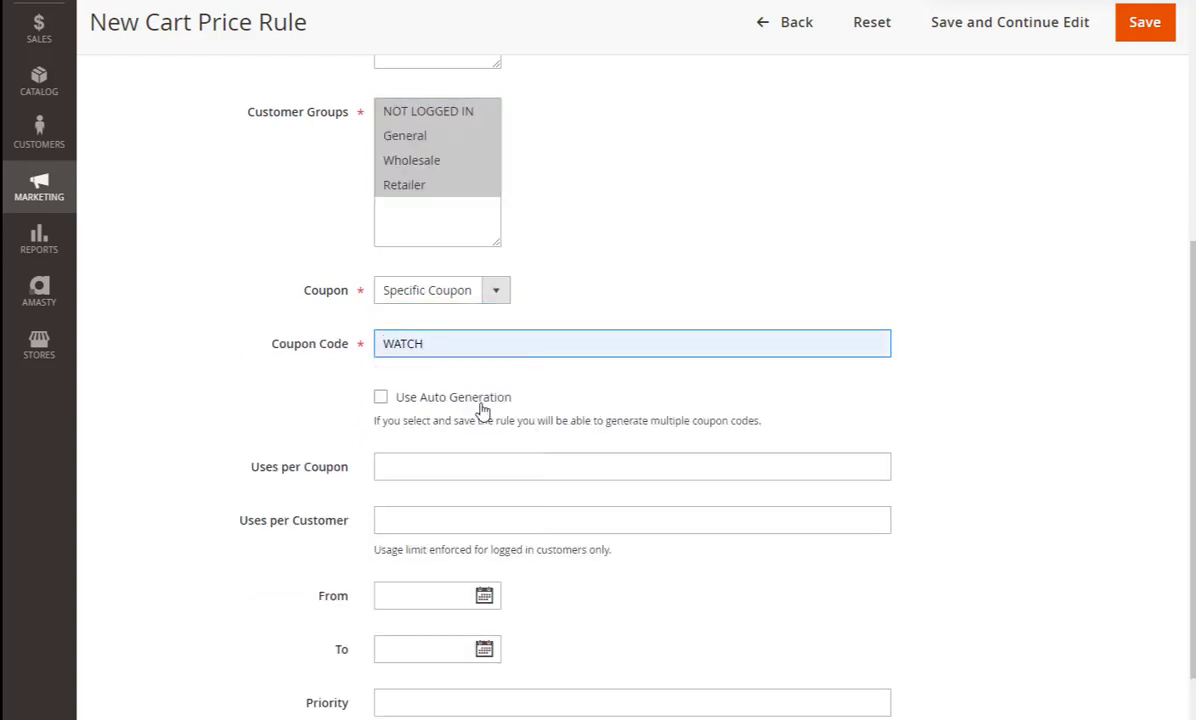
scroll(479, 402, down, 1)
scroll(479, 402, down, 2)
click(451, 297)
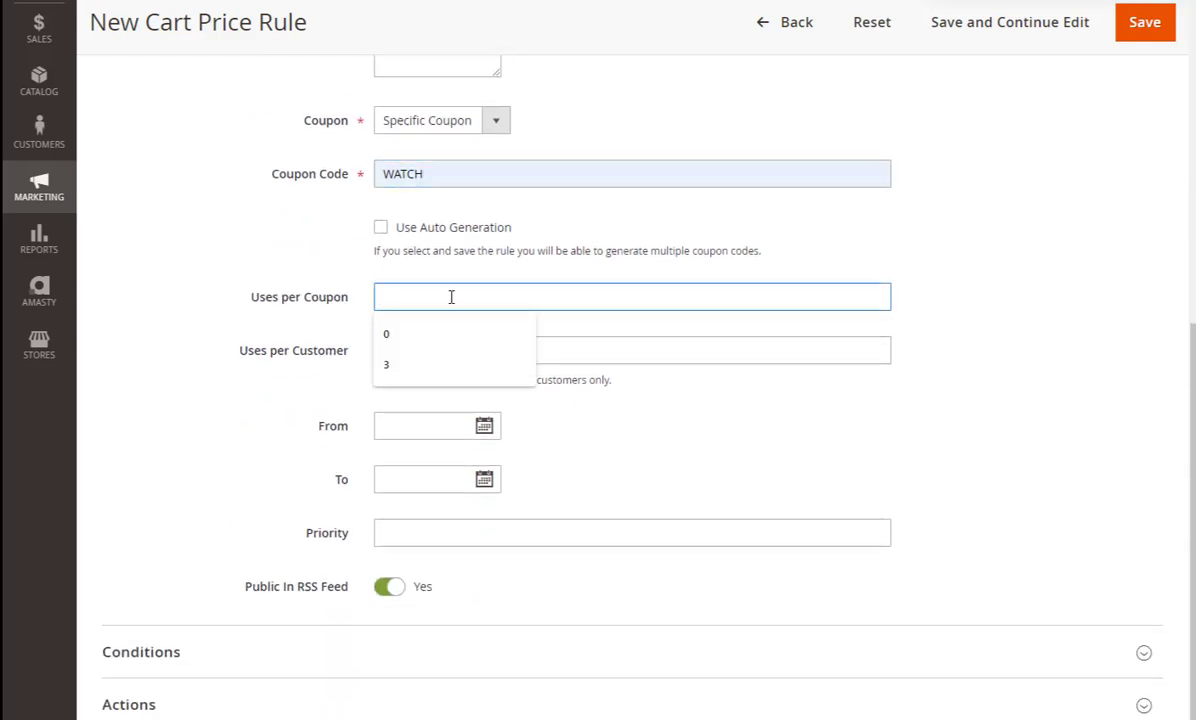
text(3)
click(456, 345)
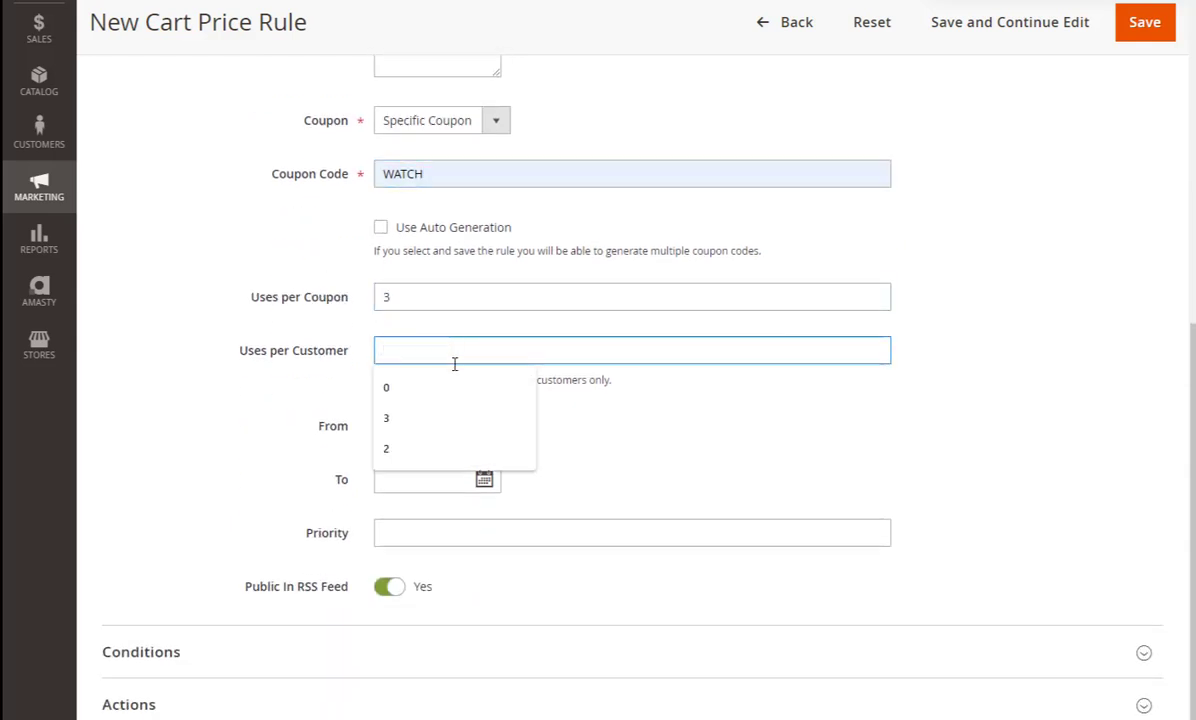
click(446, 418)
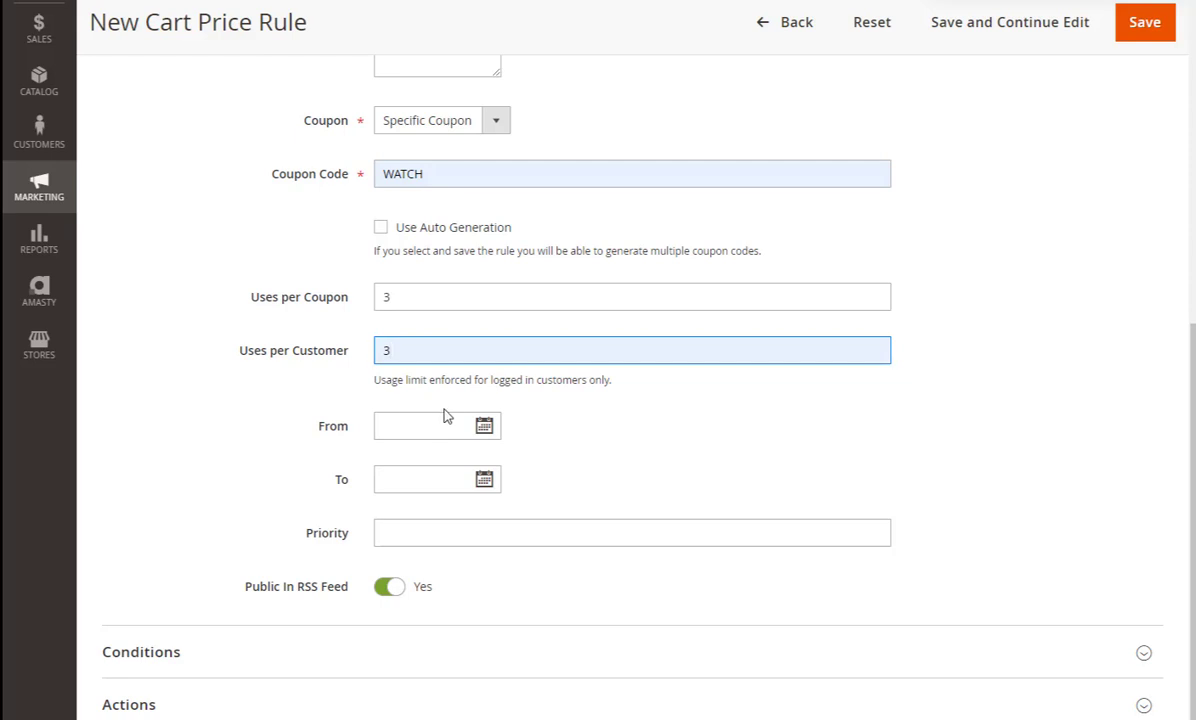
Step: Schedule the rule from 12/18/2019 to 12/31/2019 and begin setting its priority
click(485, 426)
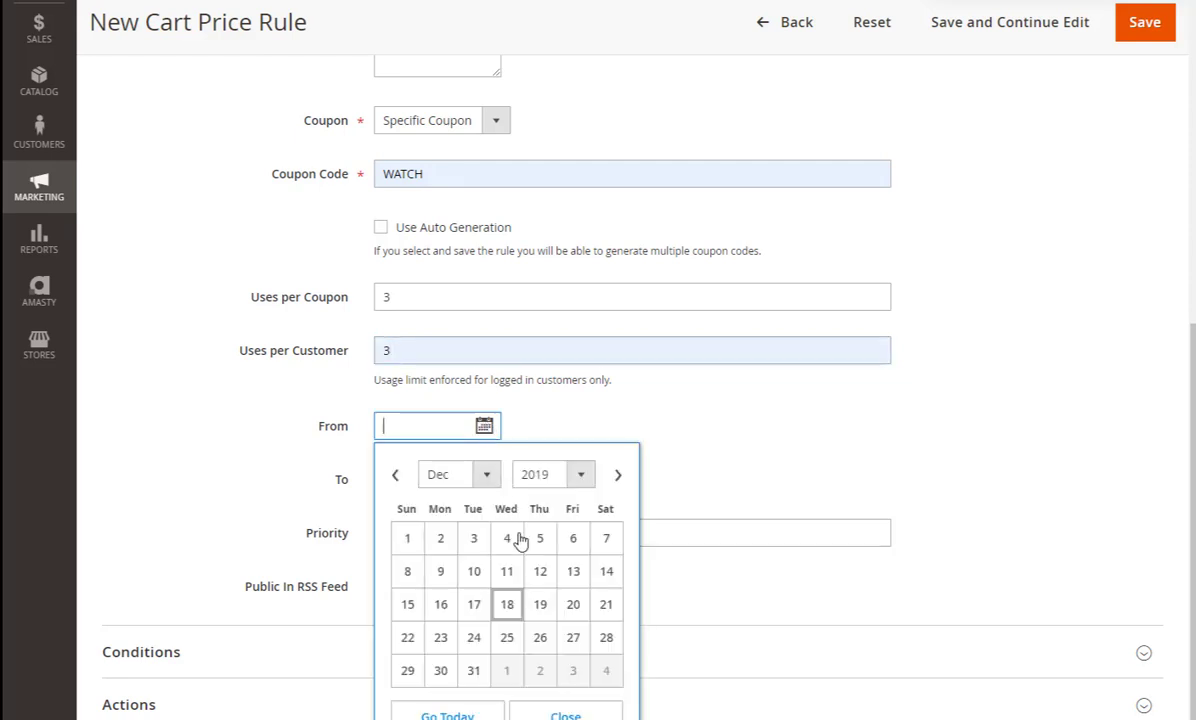
click(507, 604)
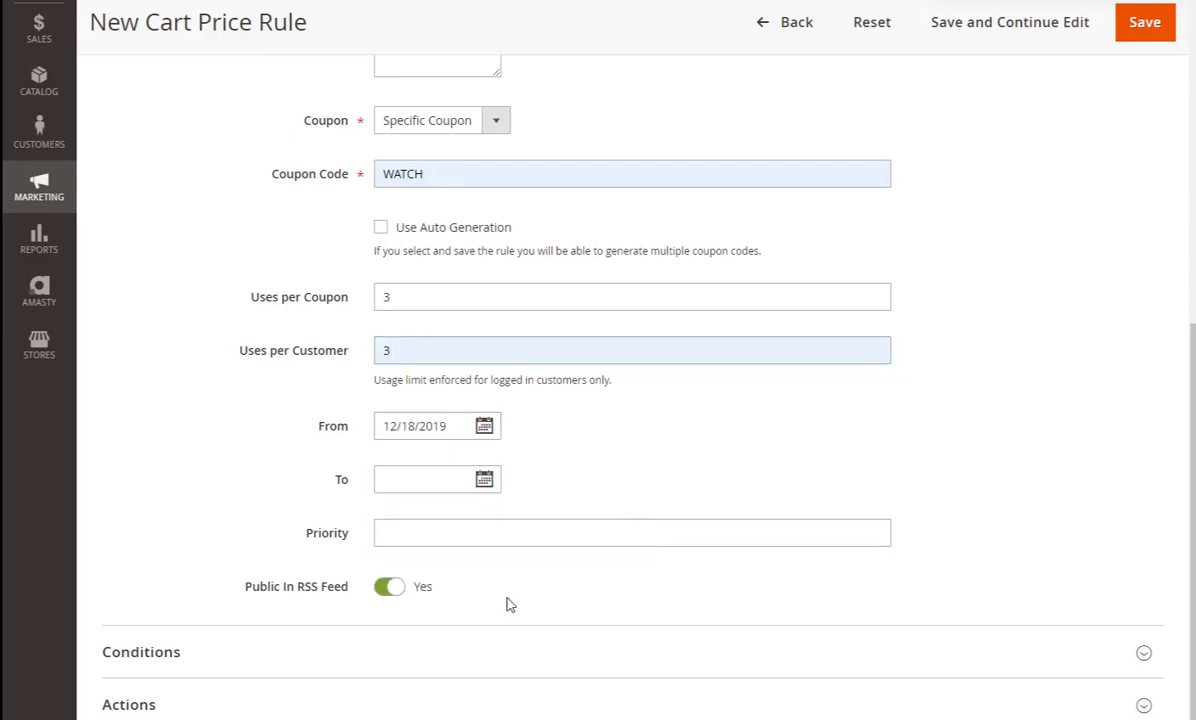
click(486, 485)
click(485, 716)
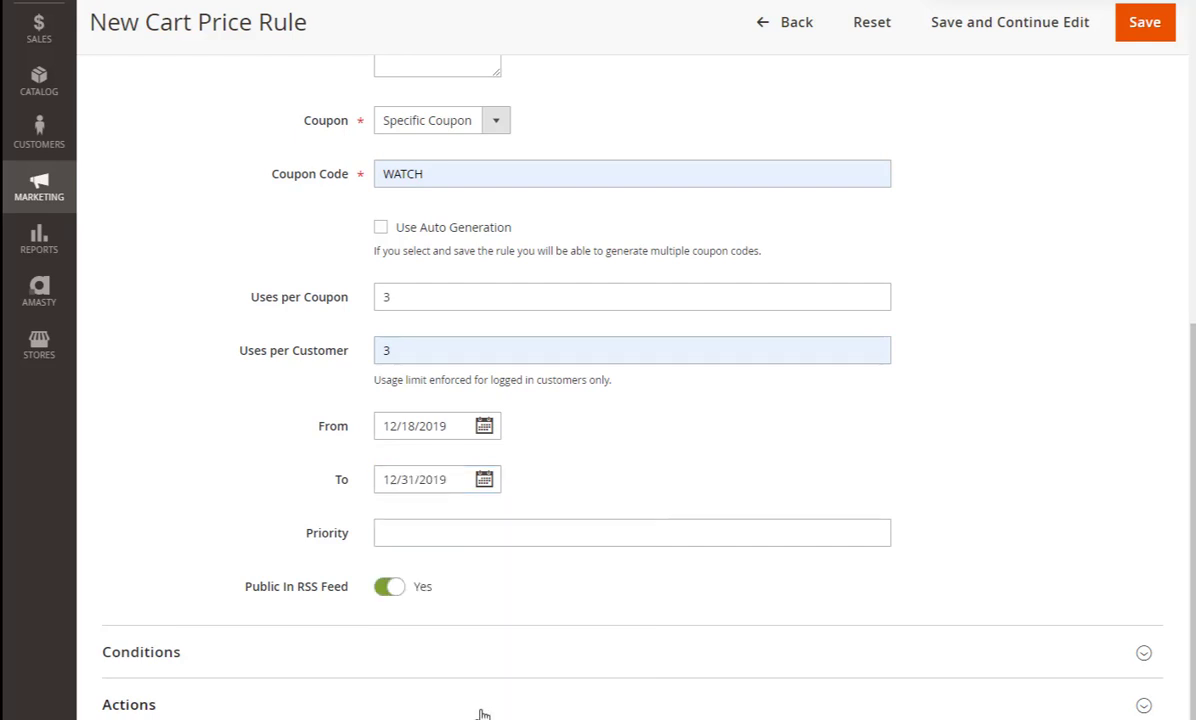
click(480, 532)
Step: Set priority 2 and choose the 'Fixed Price: each 5th, 10th, 15th' discount type in Actions
text(2)
scroll(480, 531, down, 3)
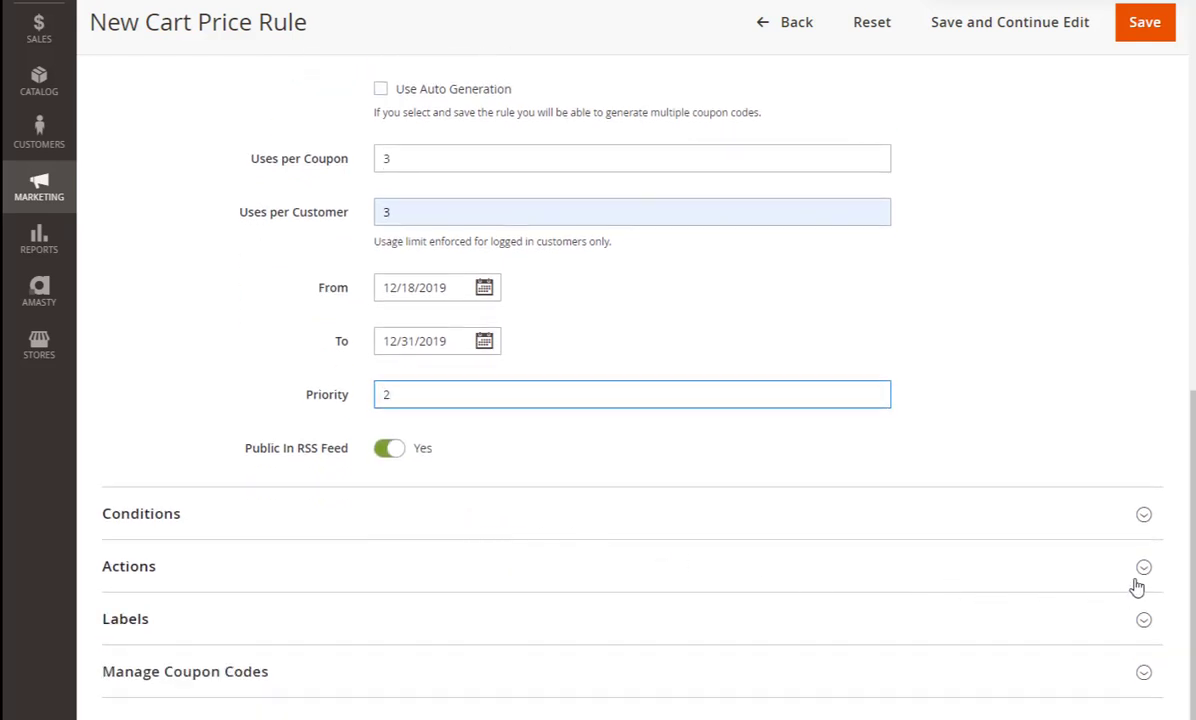
click(1144, 576)
scroll(1108, 574, down, 5)
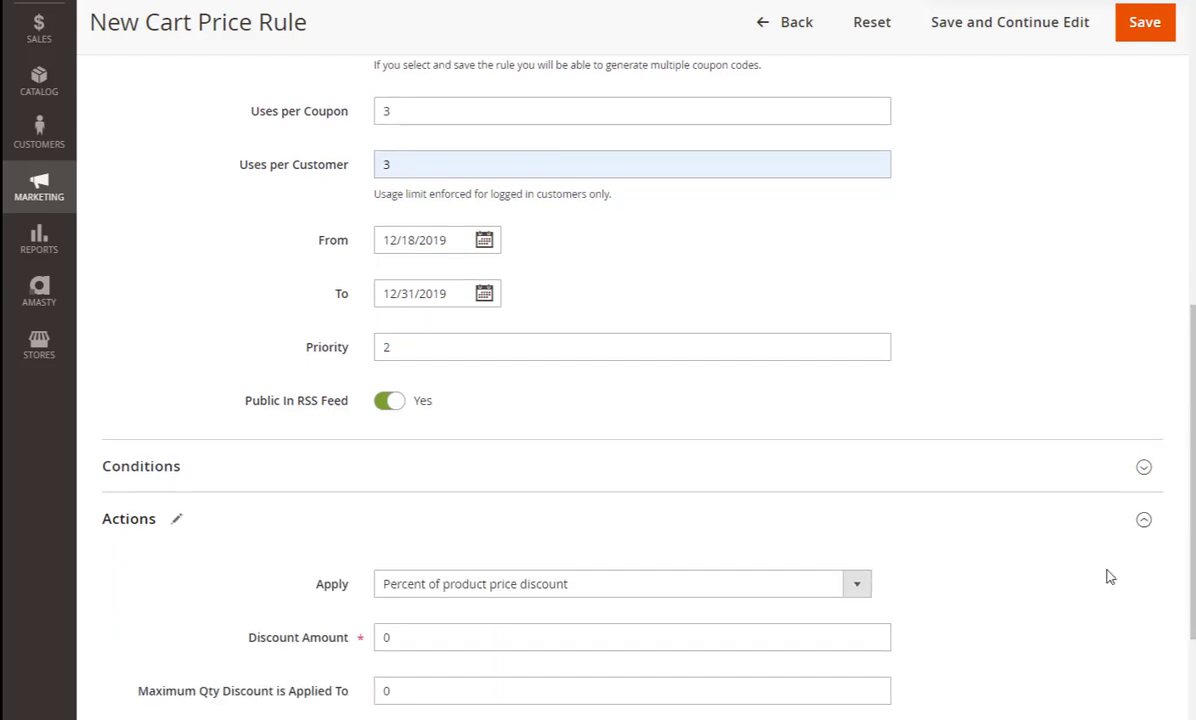
scroll(940, 459, down, 2)
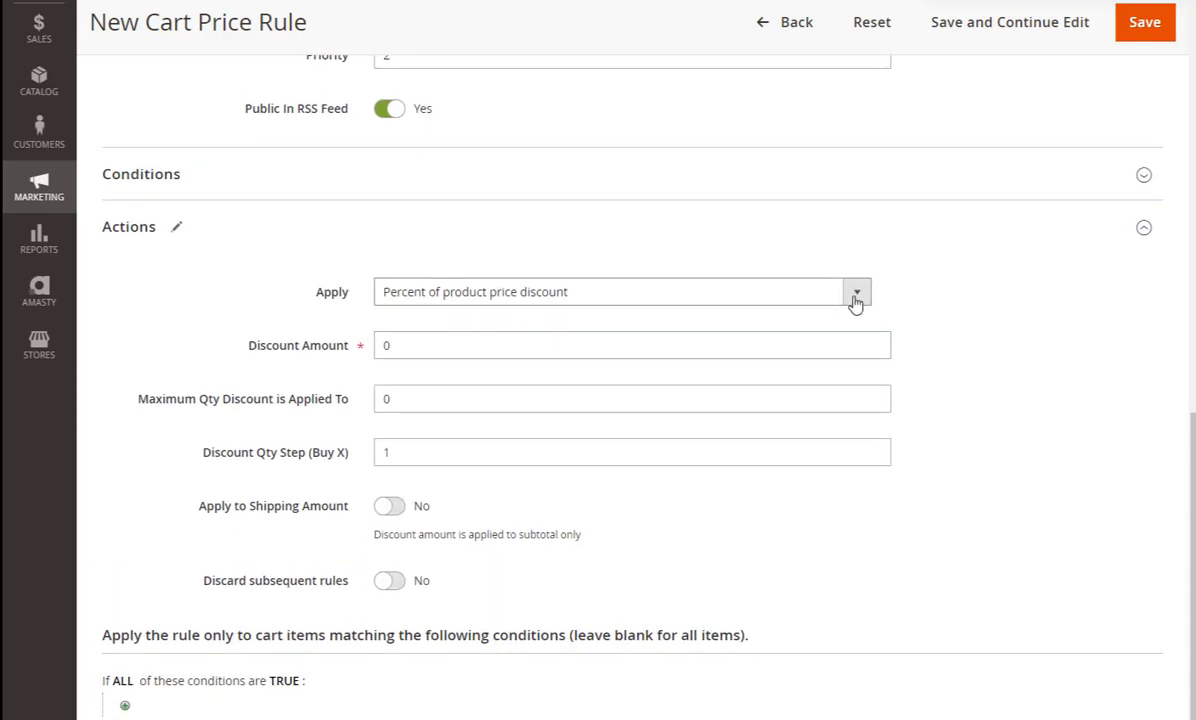
click(854, 299)
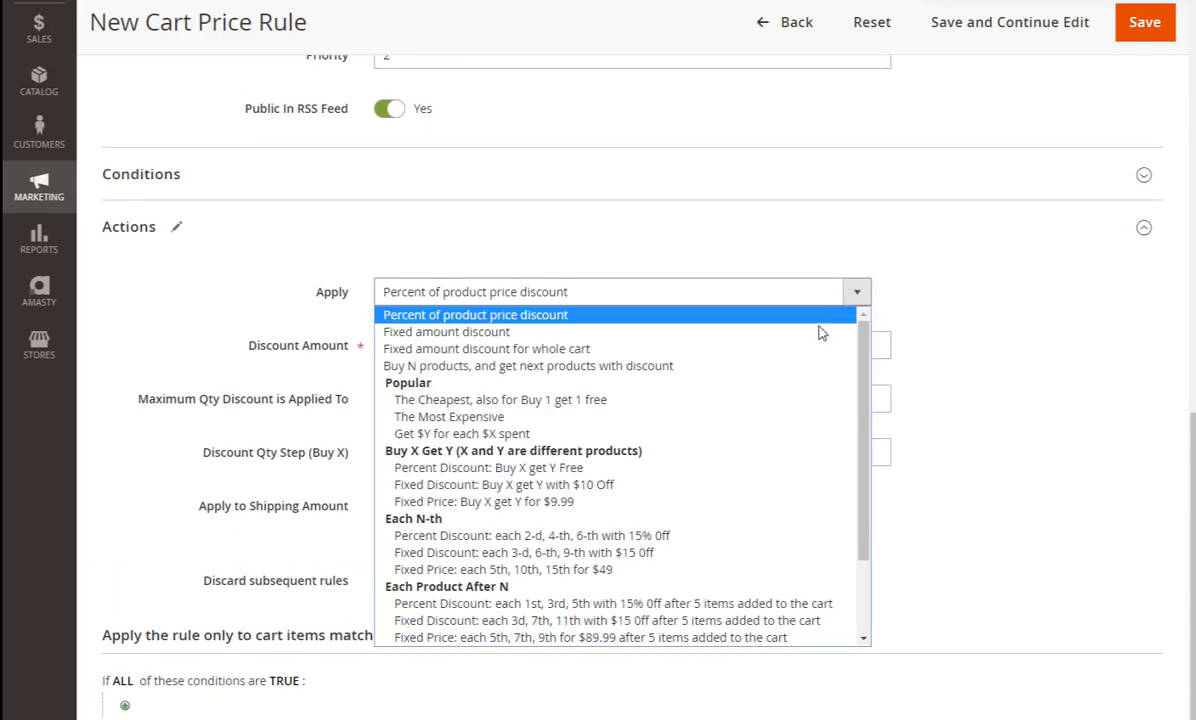
click(727, 569)
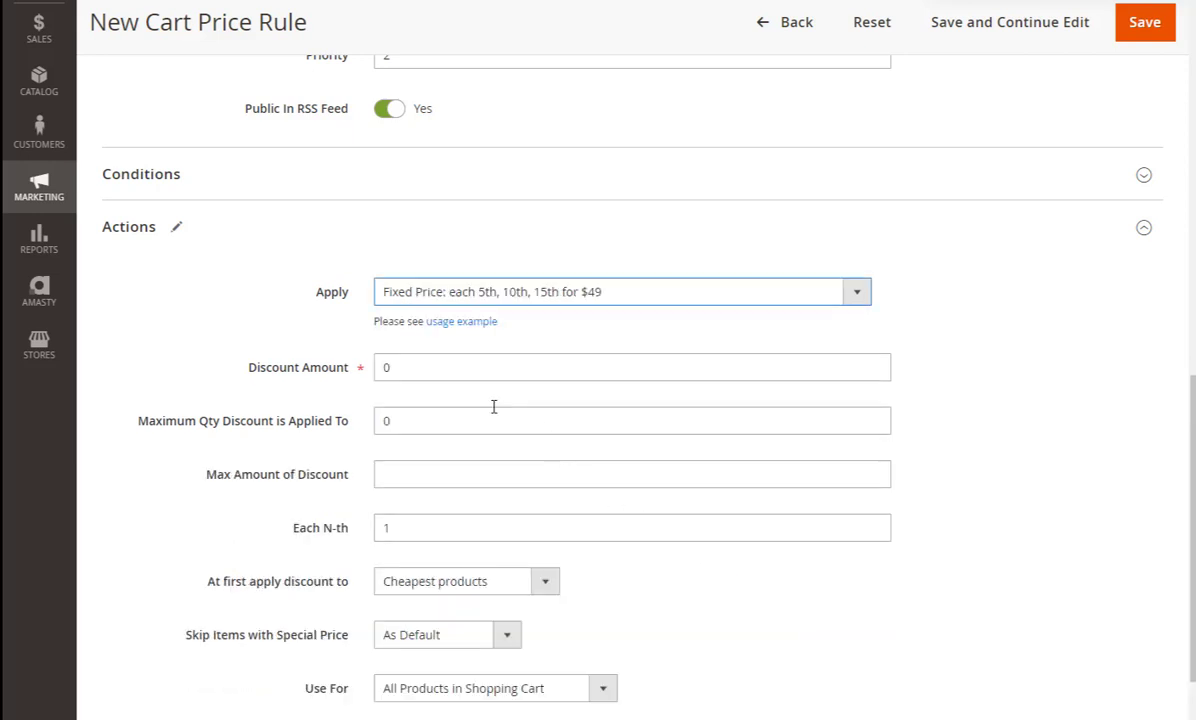
Step: Set discount amount 40, Each N-th 5, and apply it to the same product in cart
double_click(454, 368)
text(40)
key(Tab)
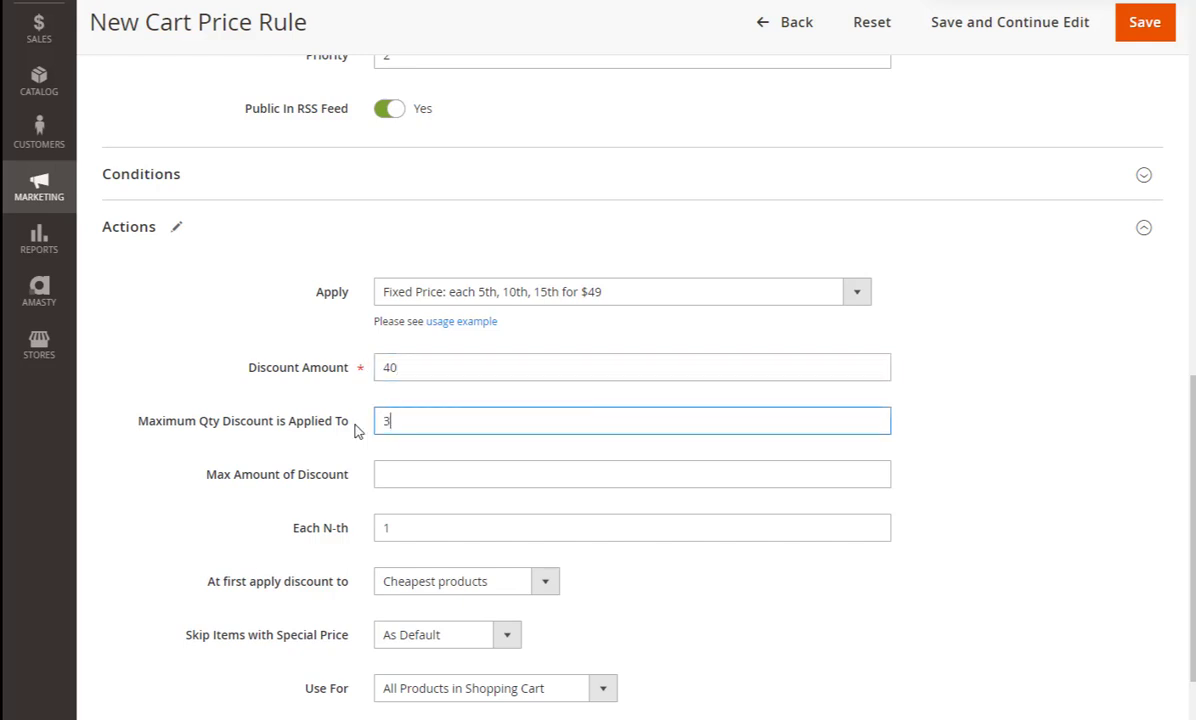
double_click(441, 531)
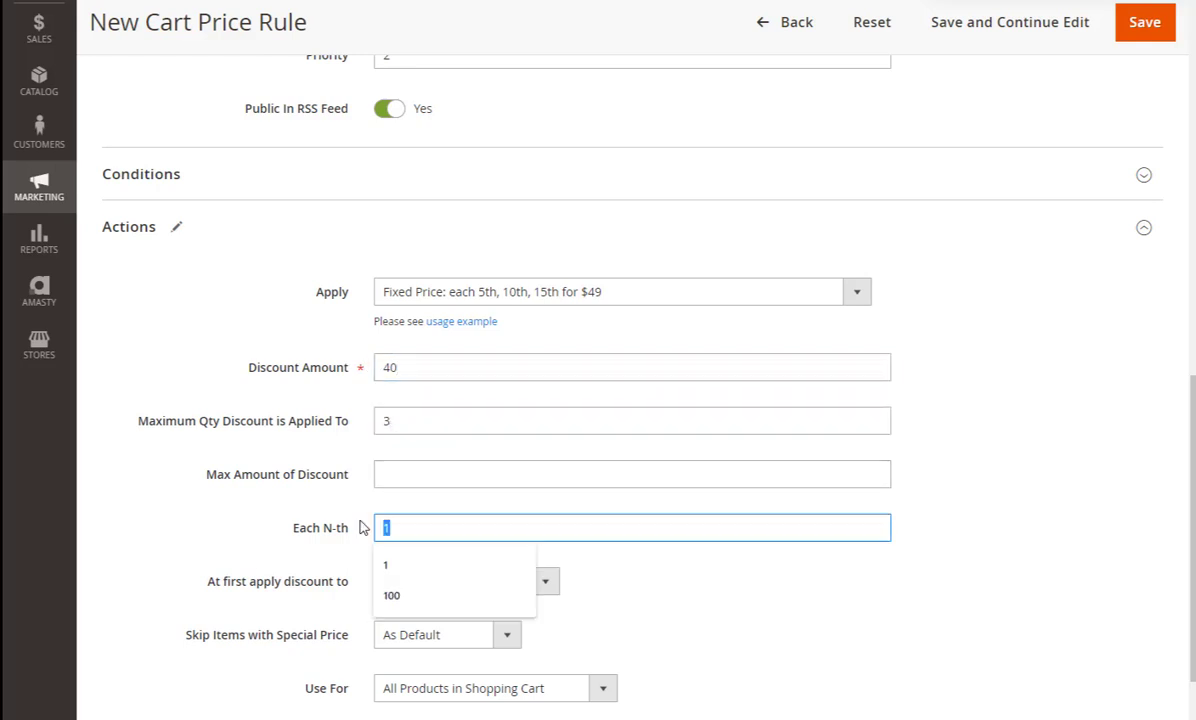
text(5)
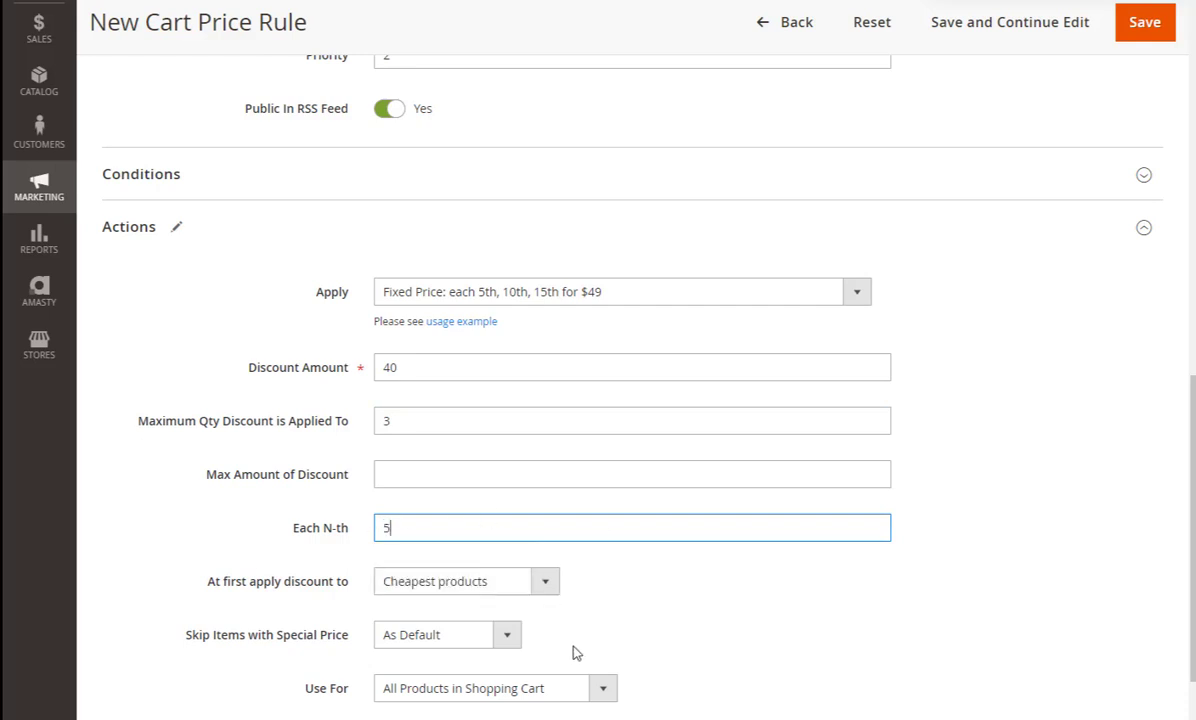
click(603, 689)
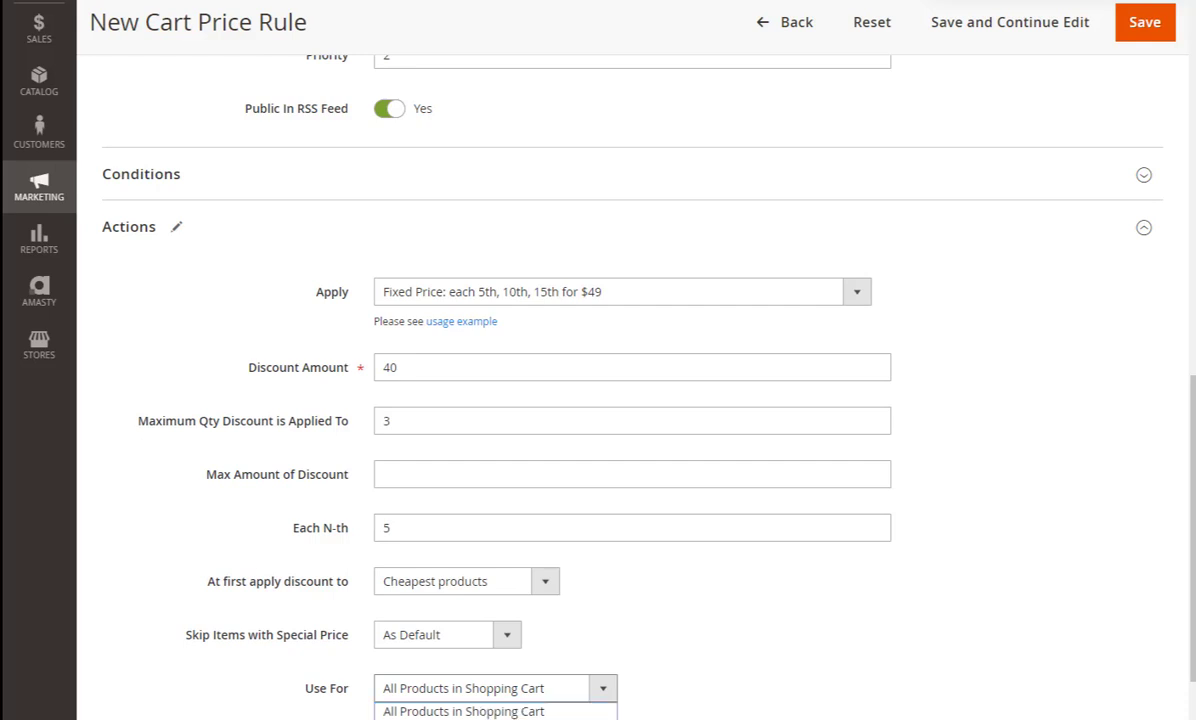
click(480, 716)
scroll(672, 660, down, 3)
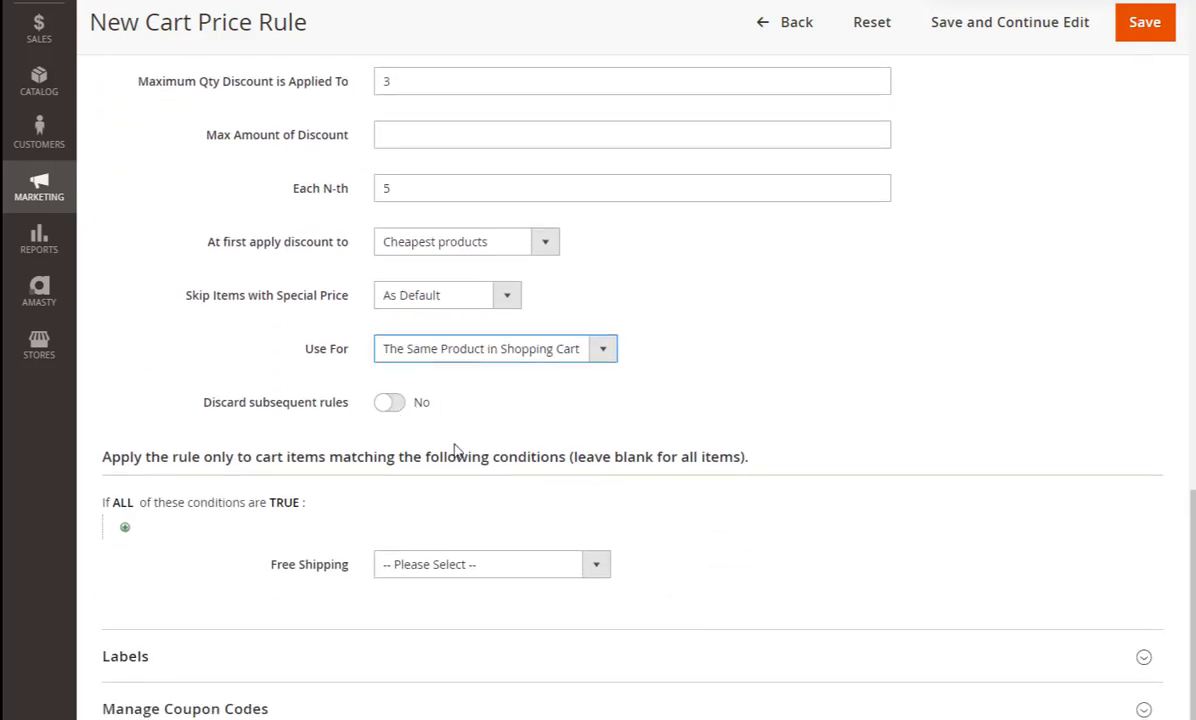
Step: Add an SKU condition for 24-WG09 to the rule's discounted items
click(125, 527)
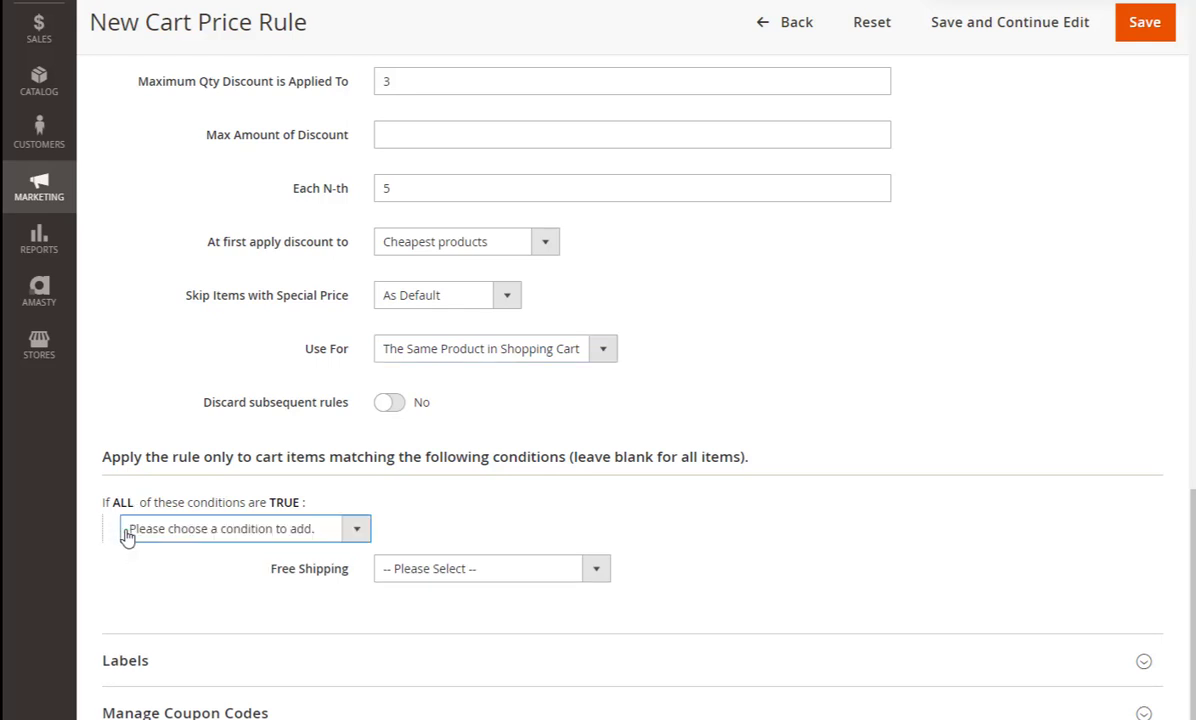
click(335, 528)
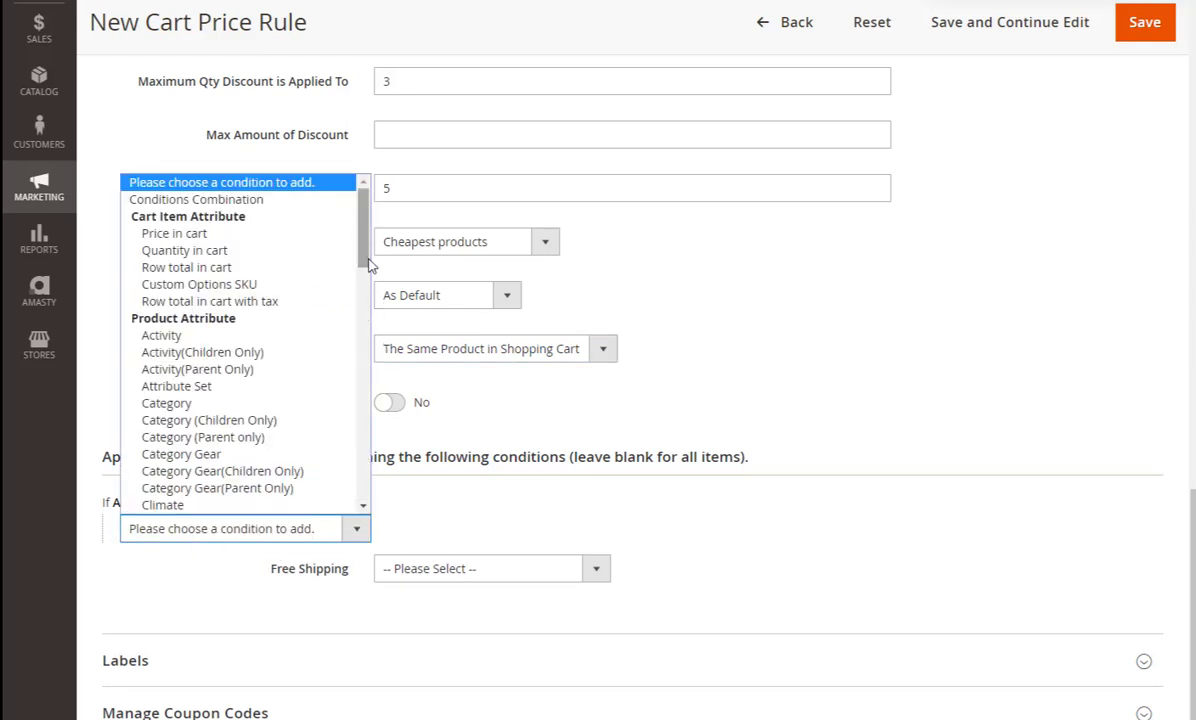
drag(366, 260, 366, 452)
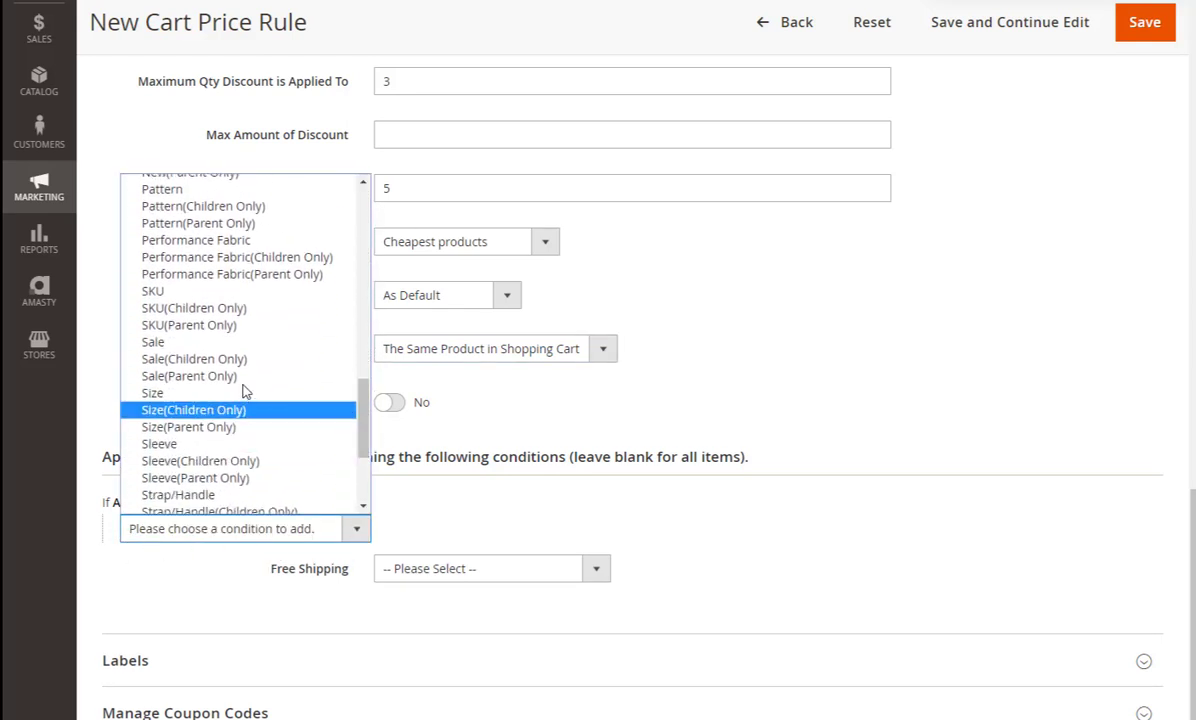
click(220, 292)
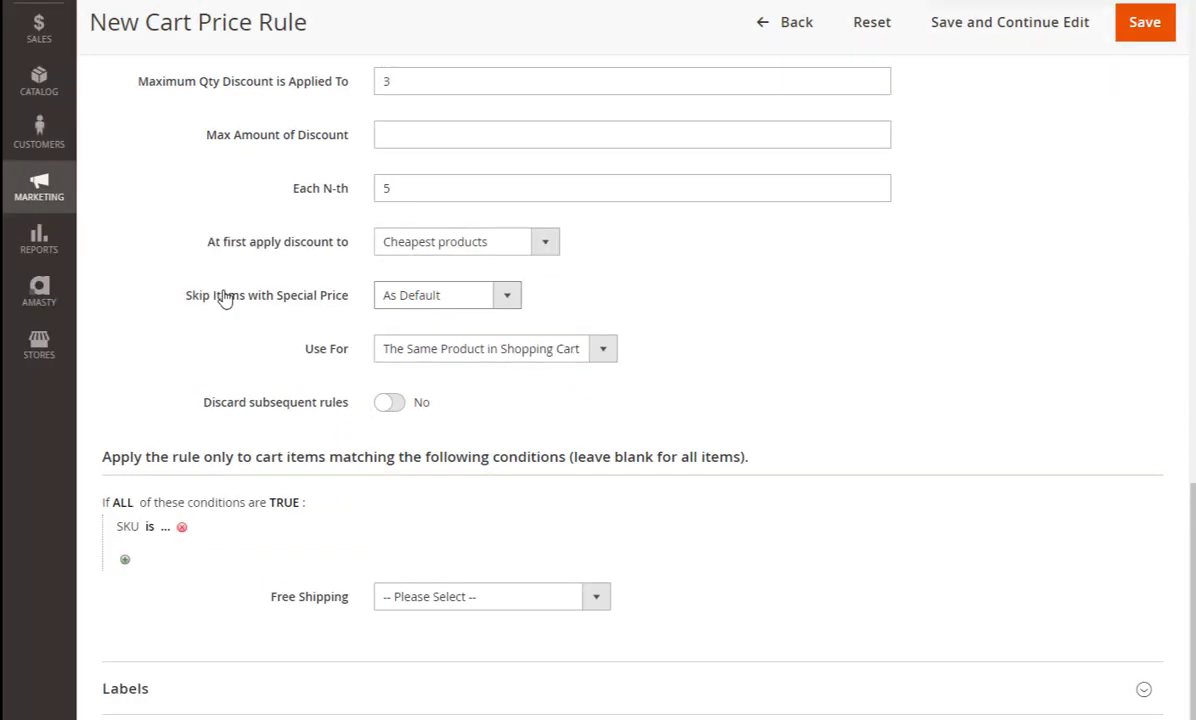
click(165, 530)
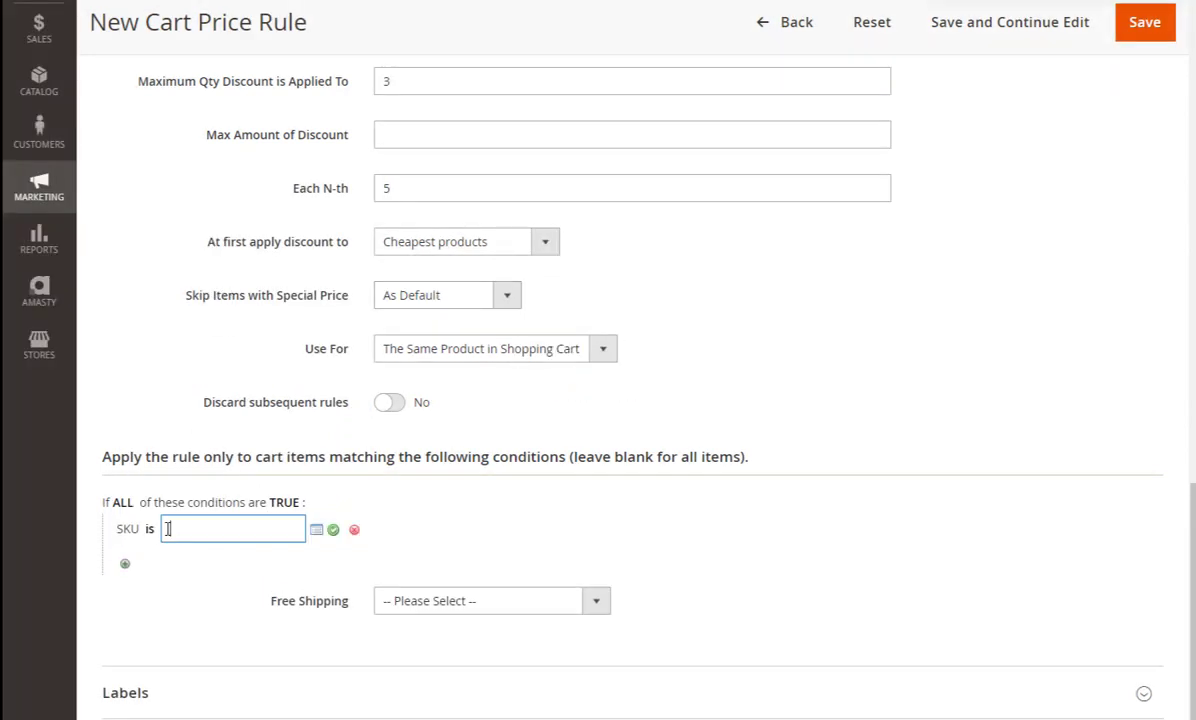
text(24-WG09)
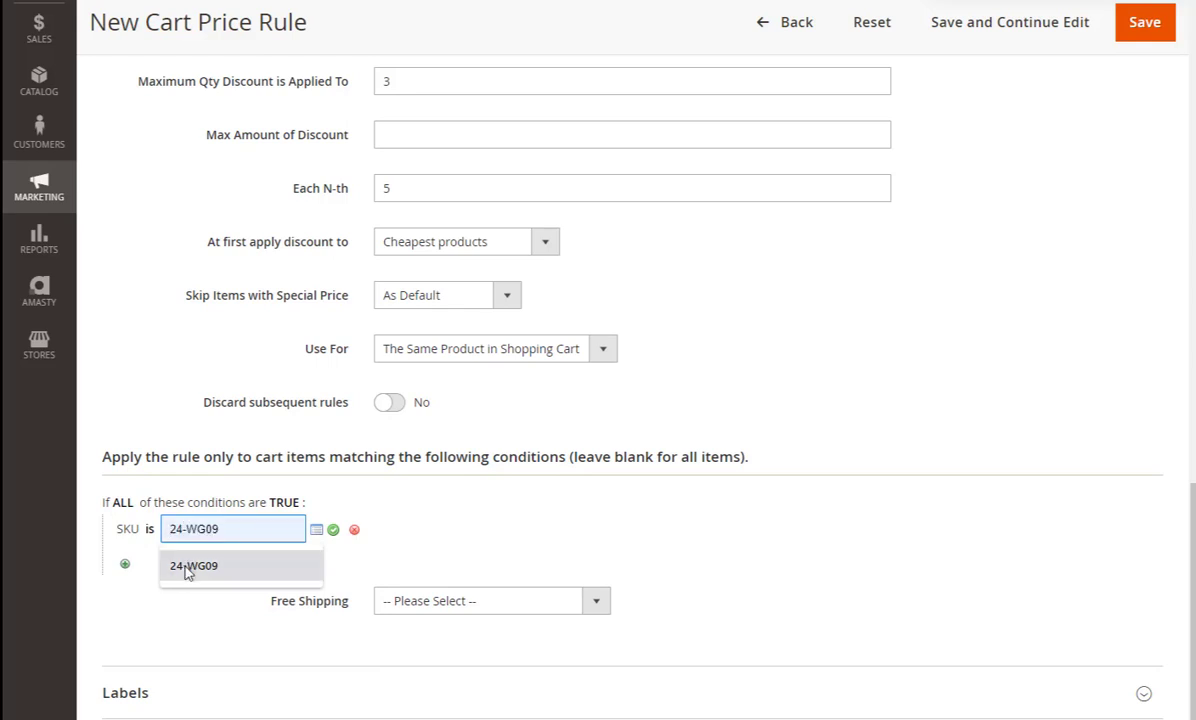
click(190, 566)
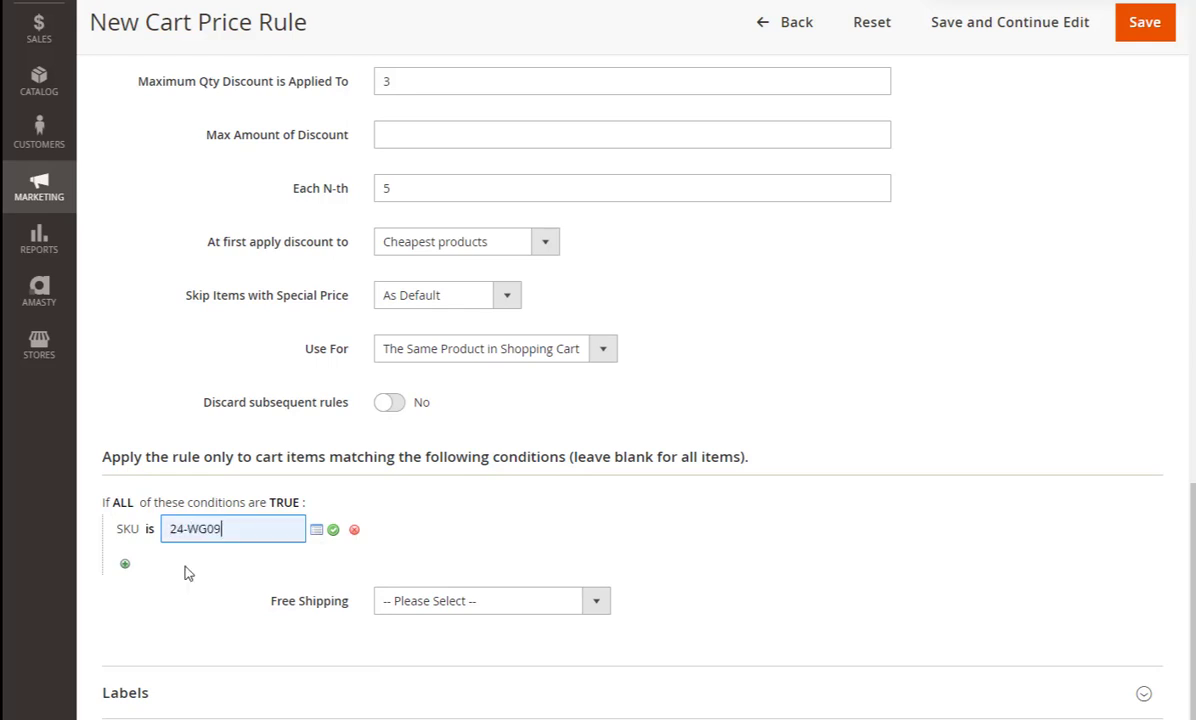
Step: Set Free Shipping to No and save the watch rule
click(604, 602)
click(579, 641)
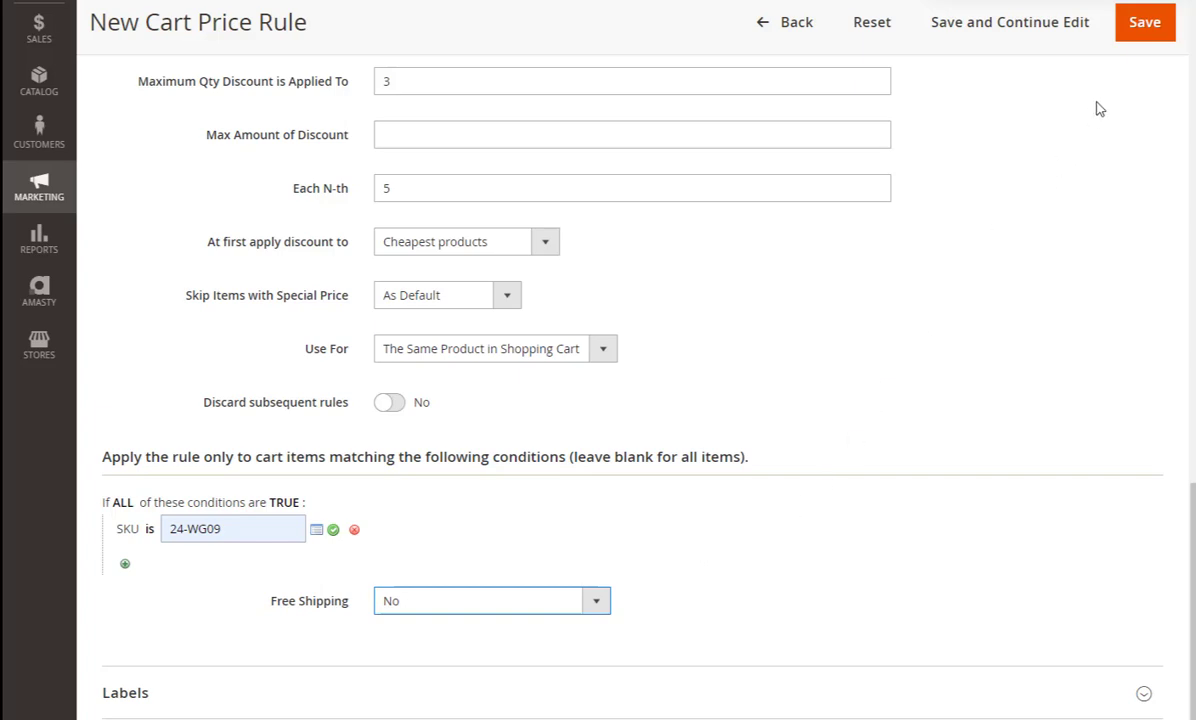
click(1140, 45)
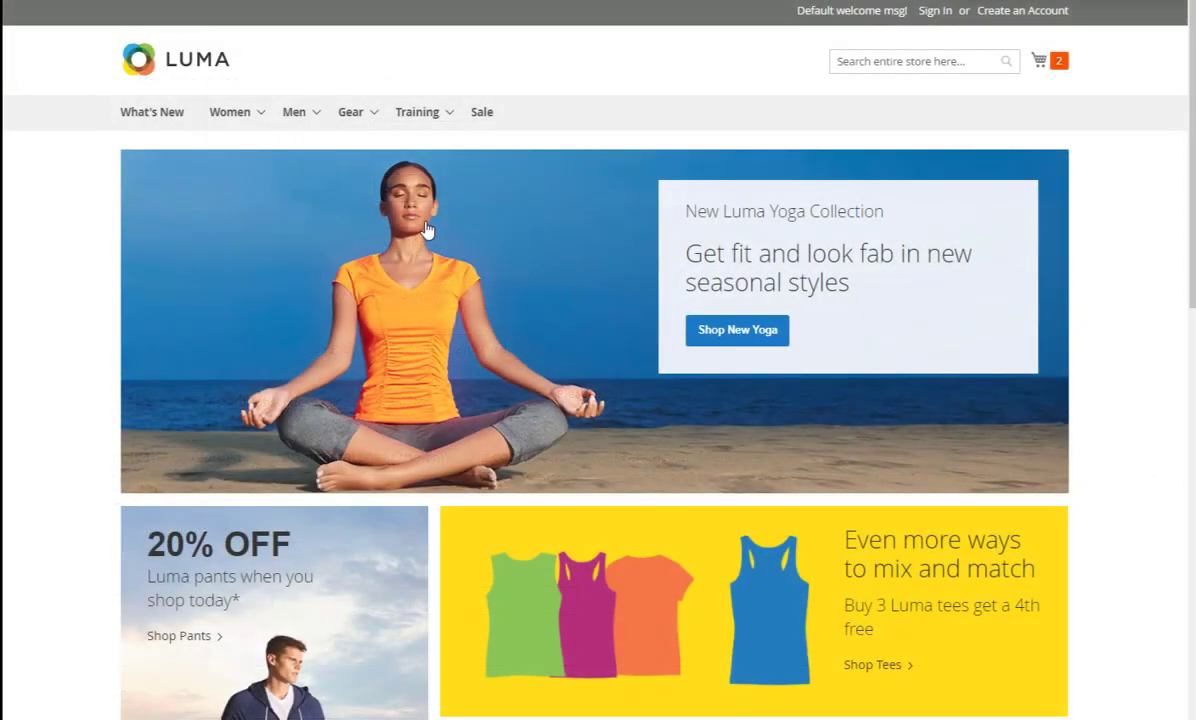
Step: Add the Luma Analog Watch from Gear > Watches and change its minicart quantity to 5
mouse_move(378, 120)
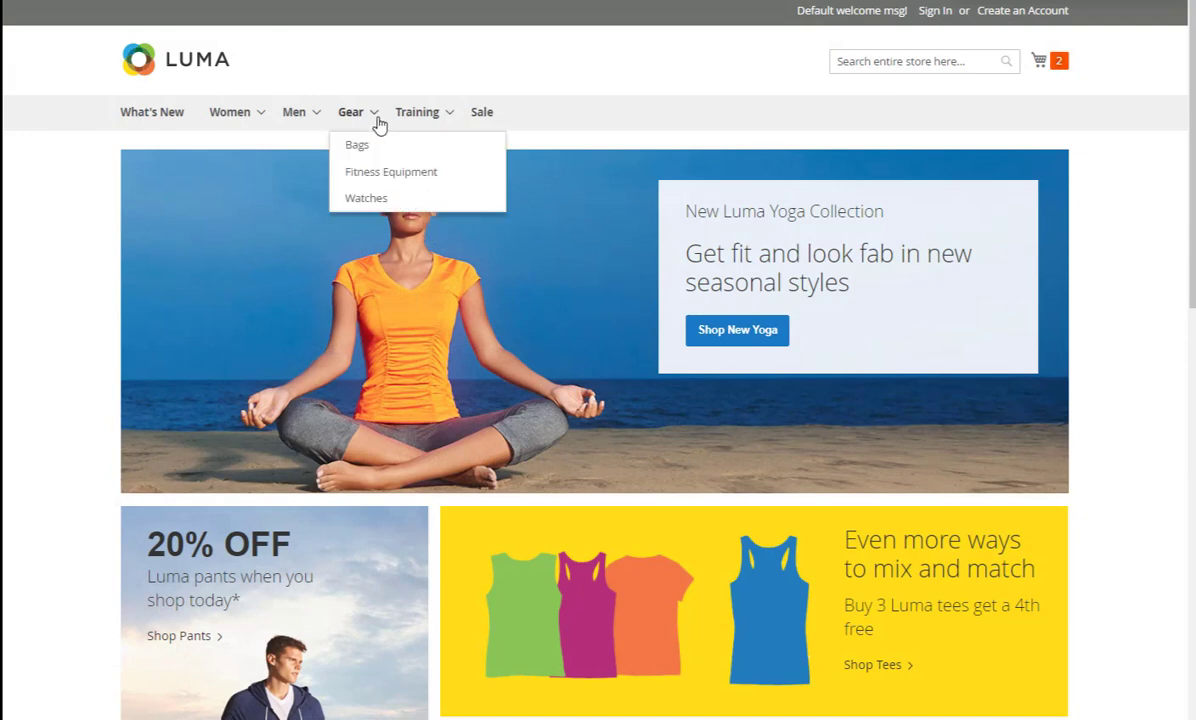
click(358, 197)
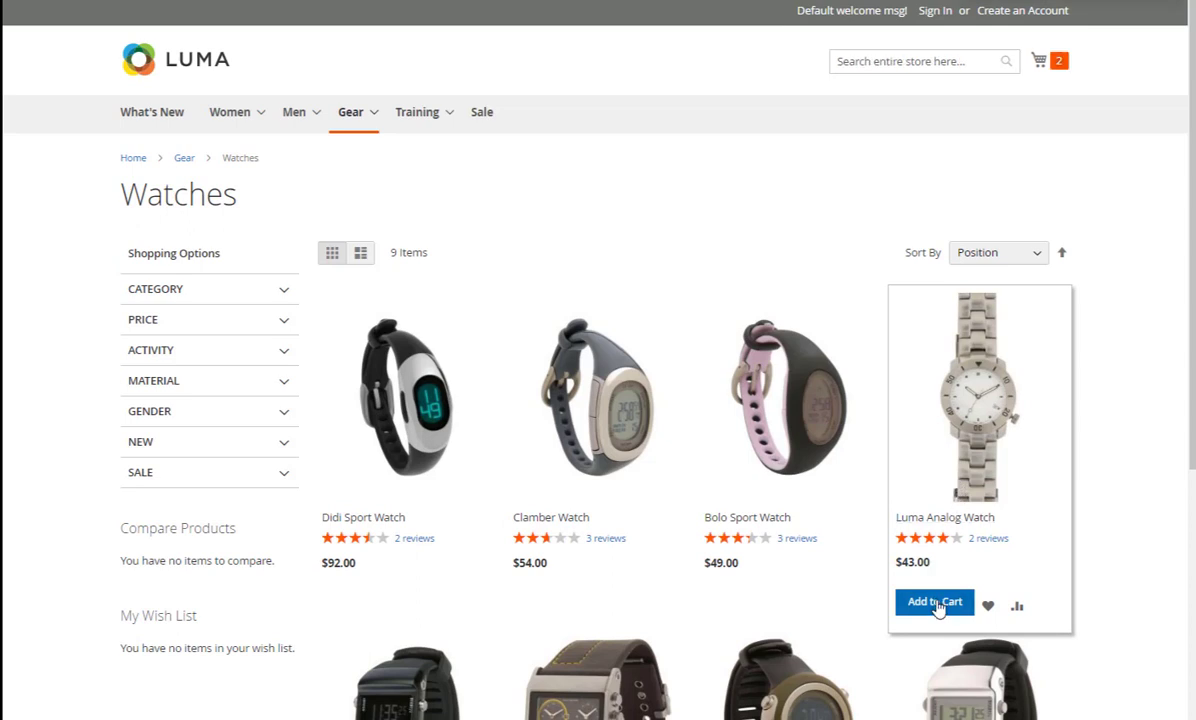
click(938, 603)
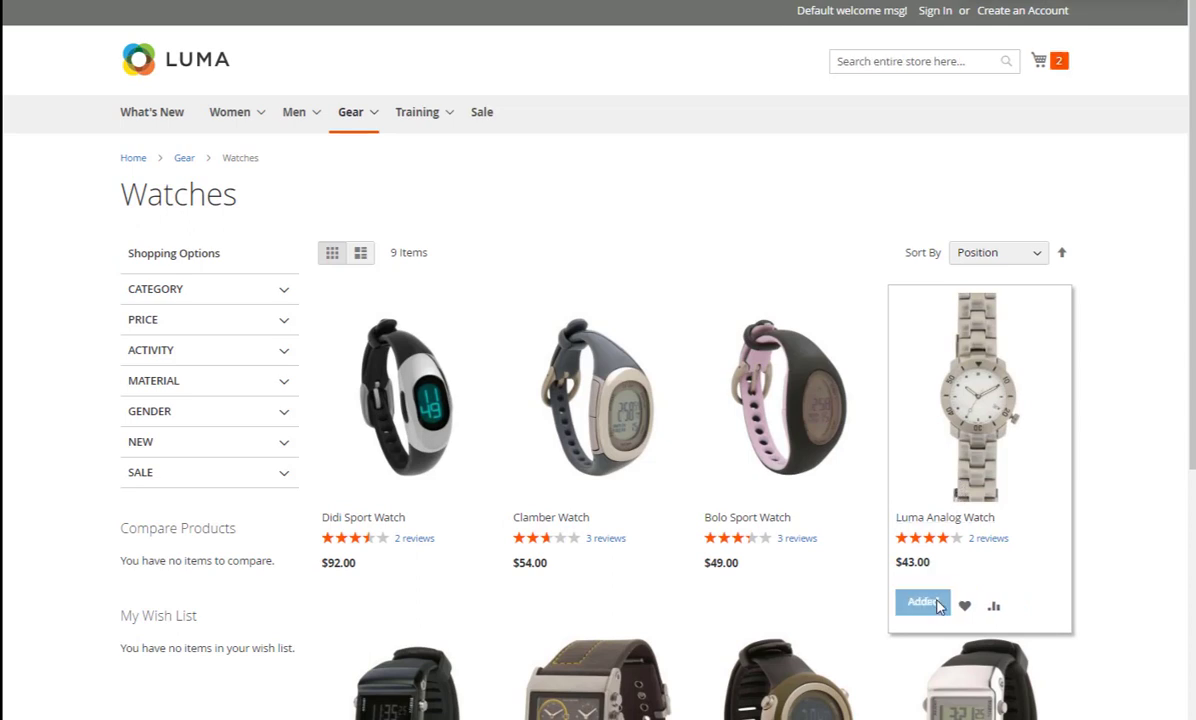
click(1060, 64)
double_click(895, 259)
text(5)
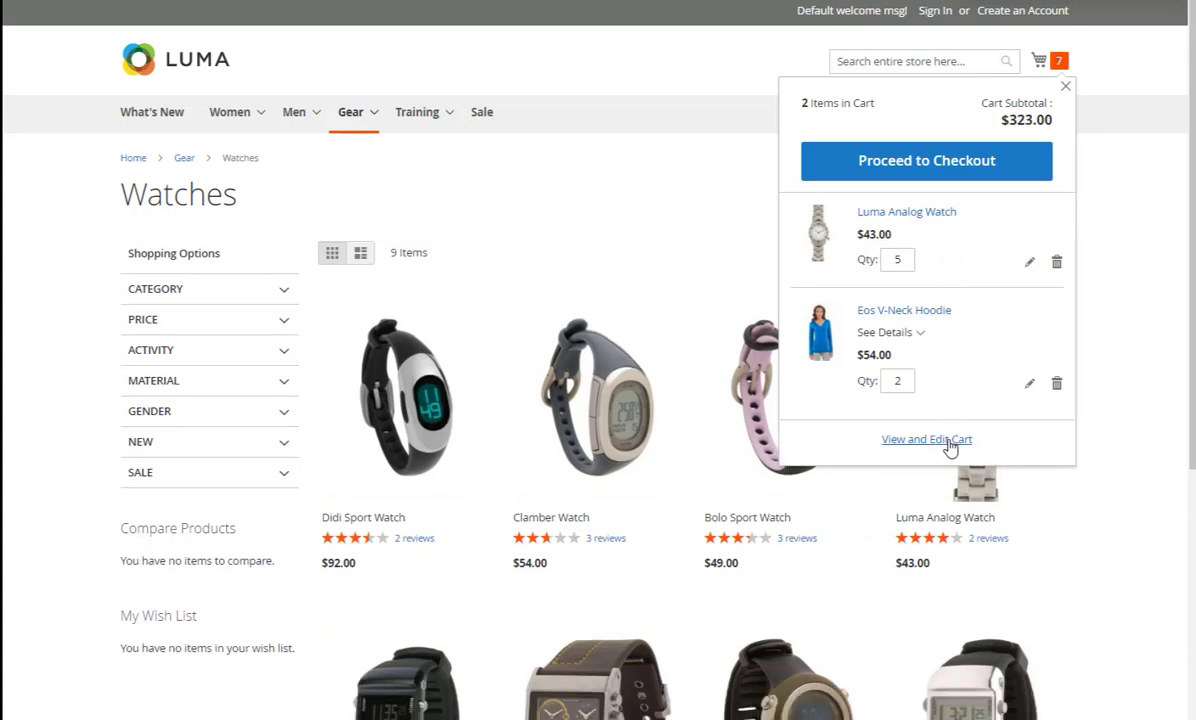
Step: Go to the full shopping cart page and apply coupon code WATCH
click(926, 440)
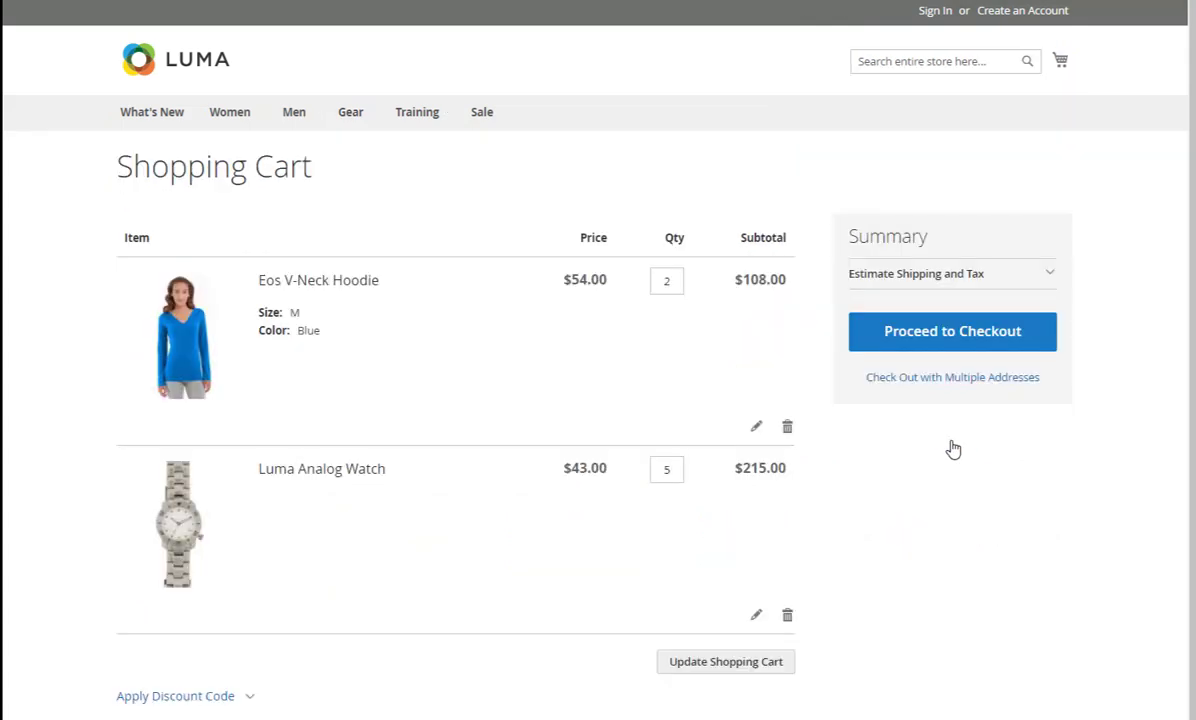
scroll(371, 563, down, 1)
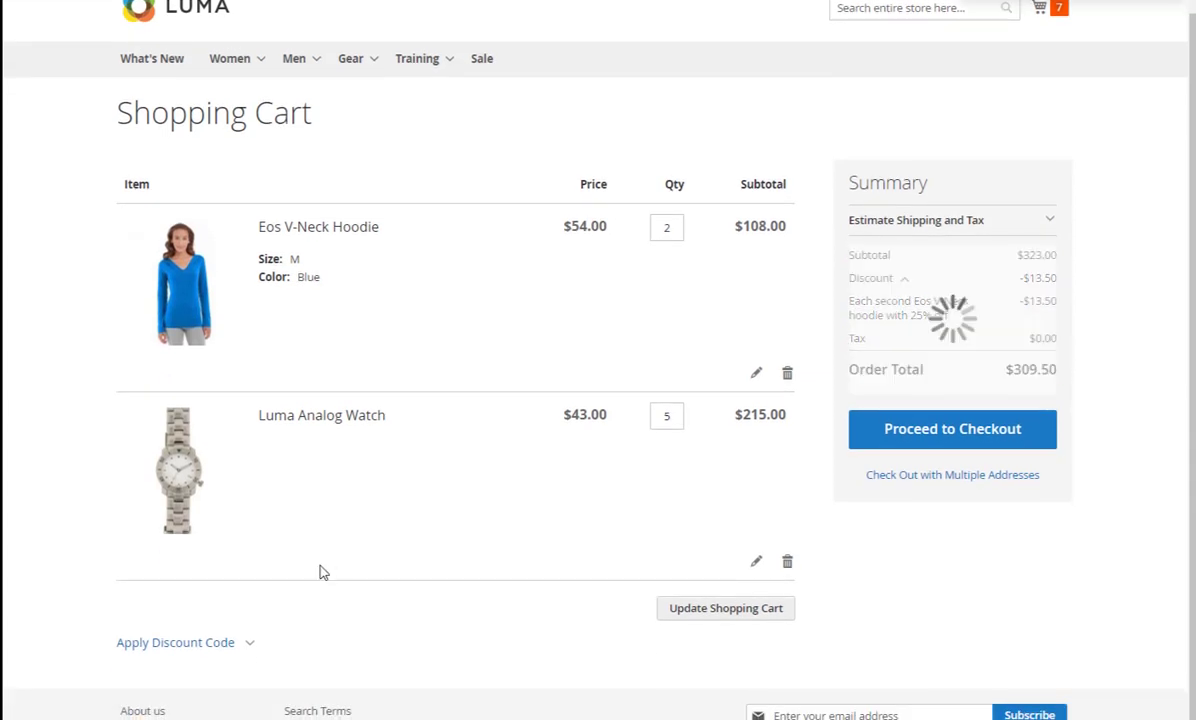
click(247, 642)
click(241, 667)
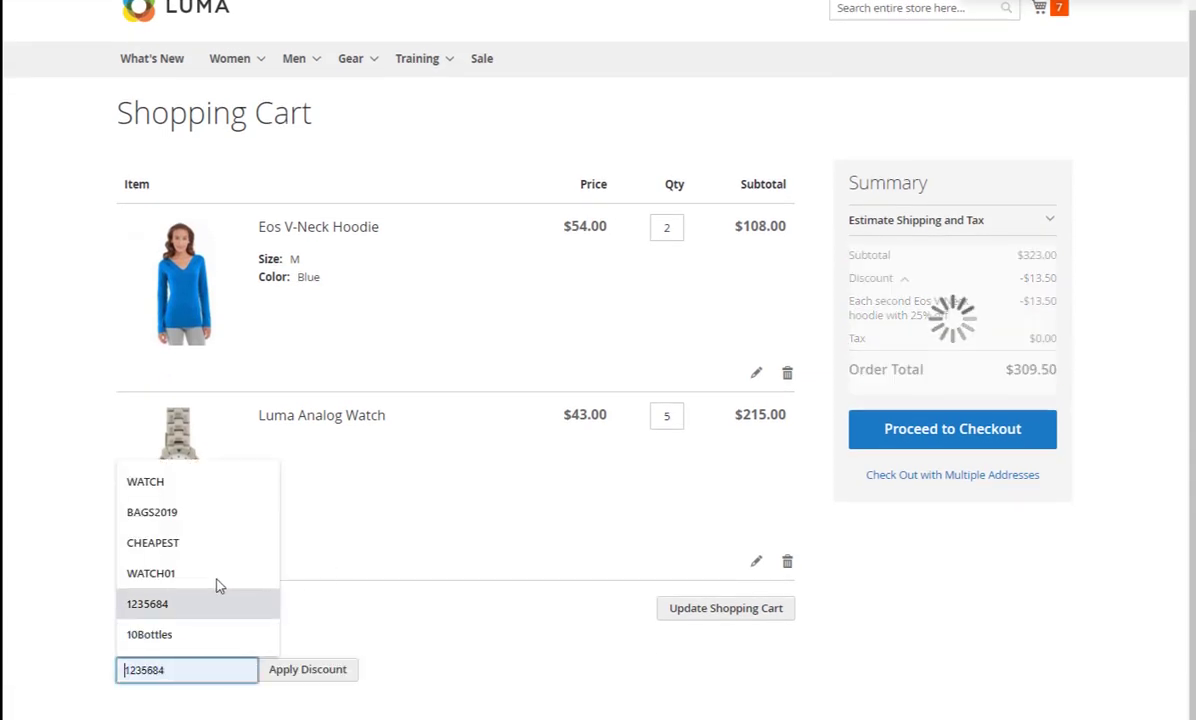
click(237, 499)
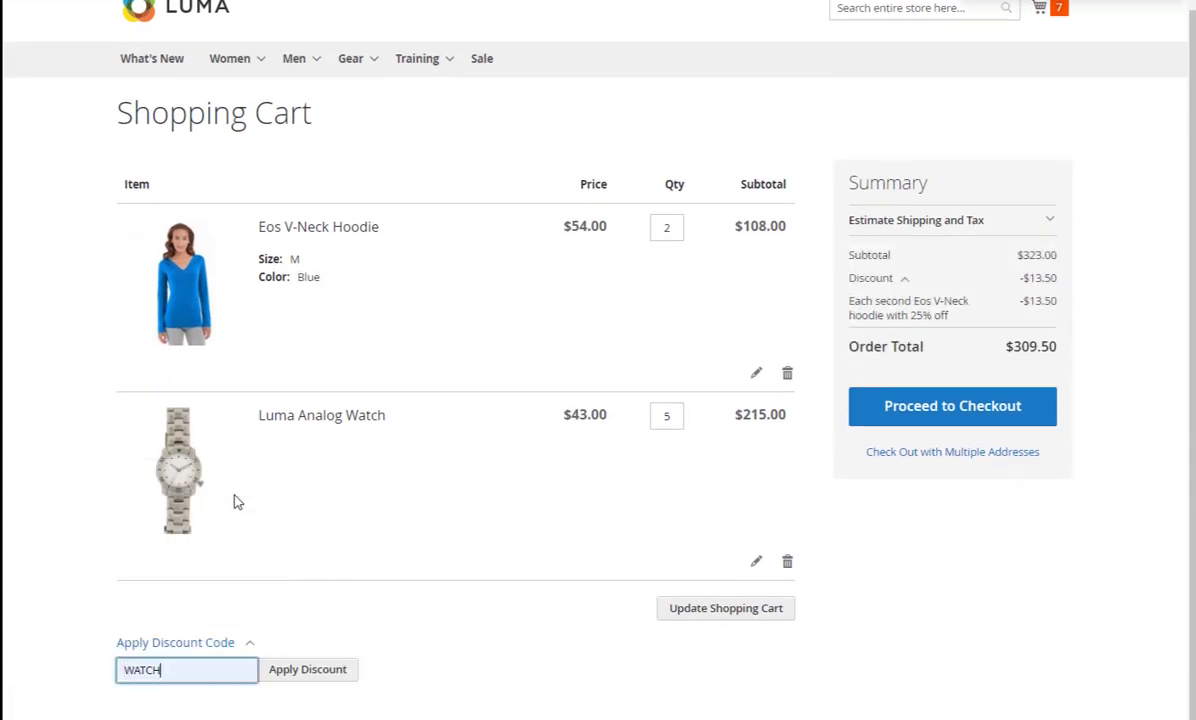
click(318, 671)
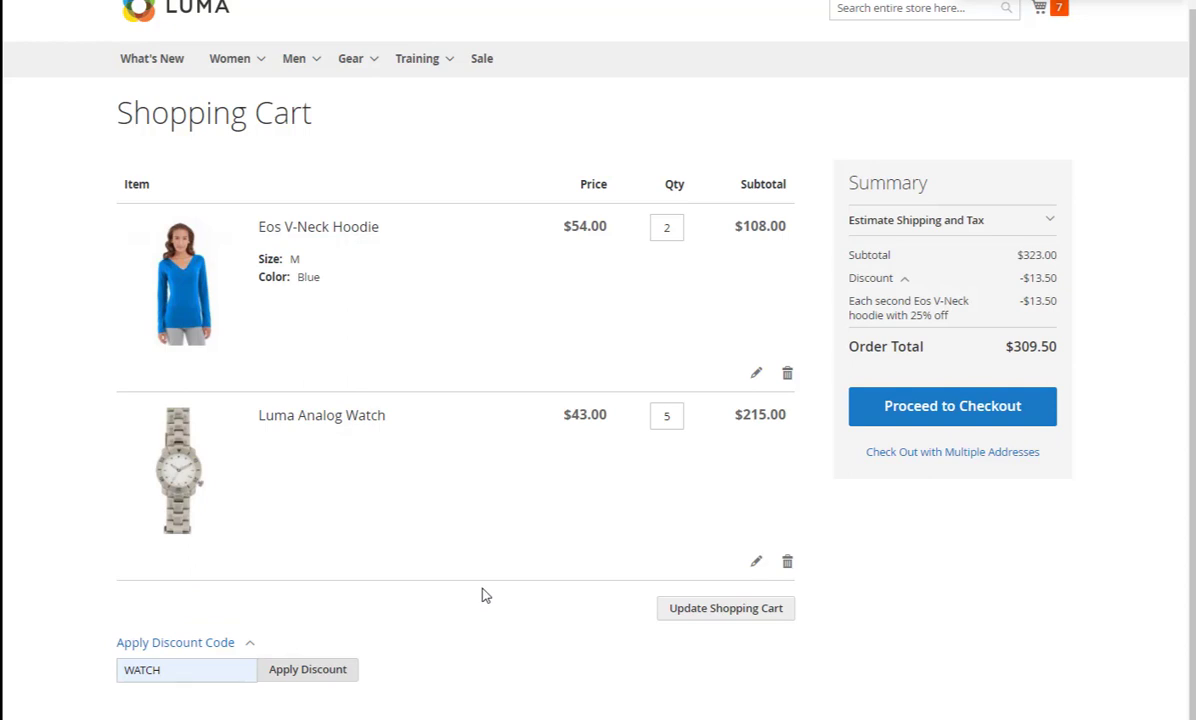